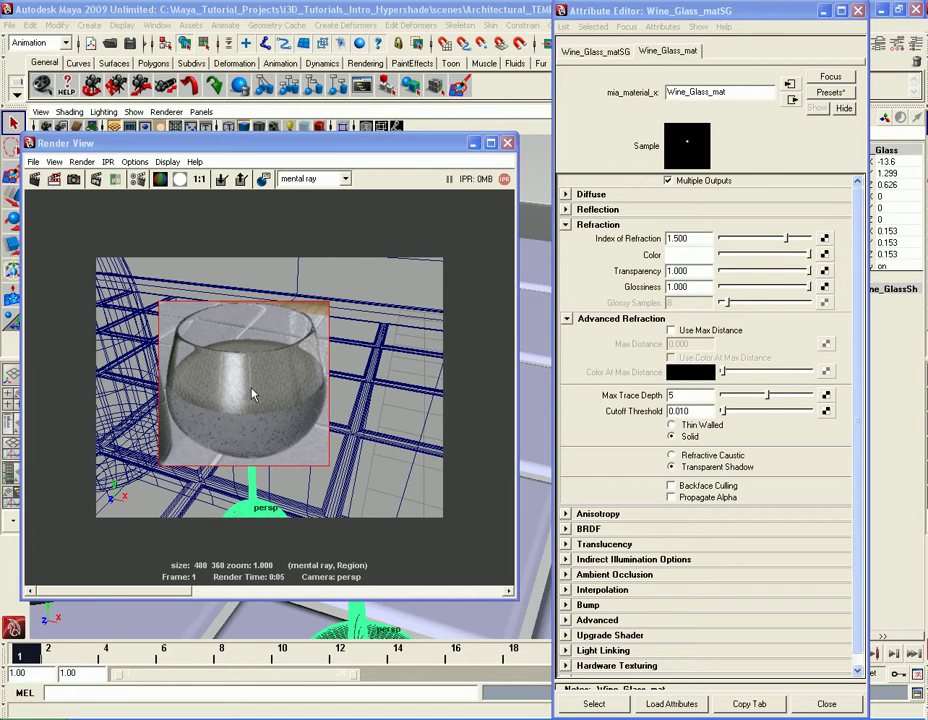
- Enable Use Max Distance in the advanced refraction settings of Wine_Glass_mat and minimize the render window to uncover the glass model
left_click(731, 333)
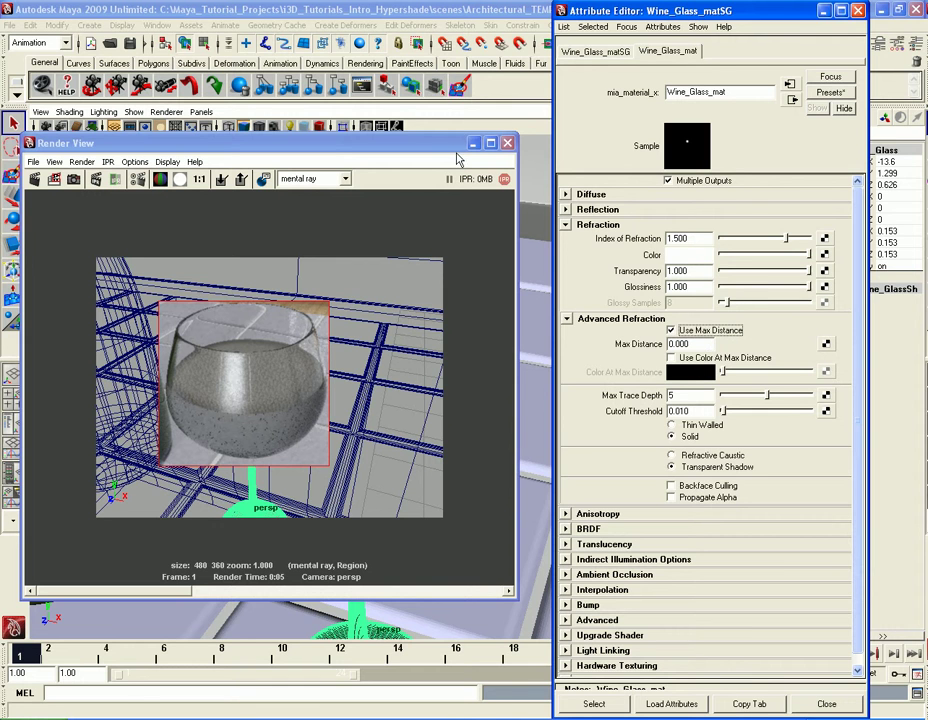
left_click(474, 143)
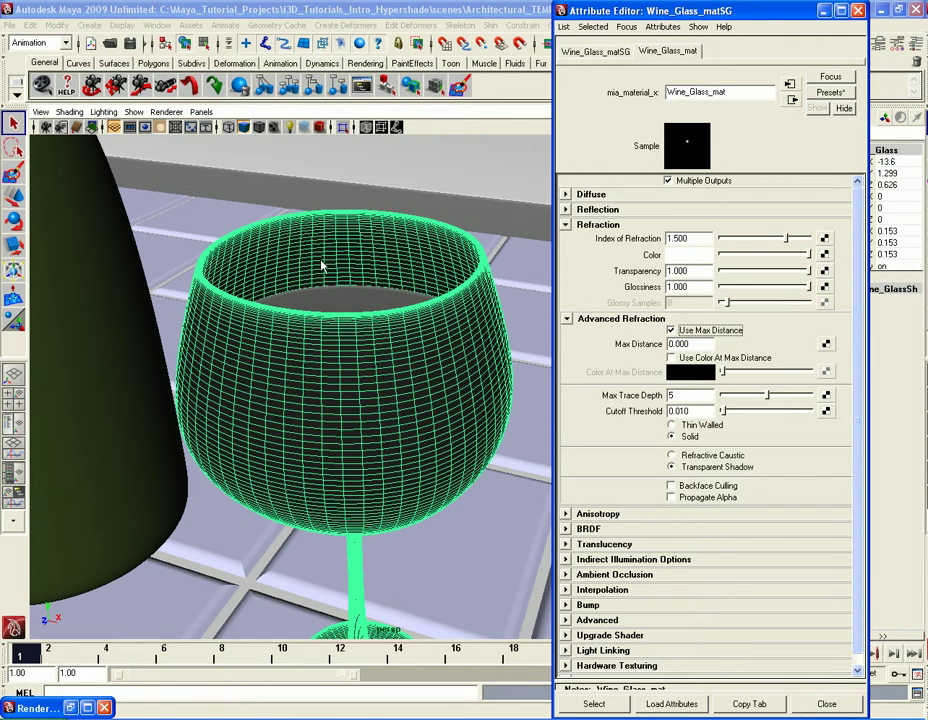
left_click(153, 17)
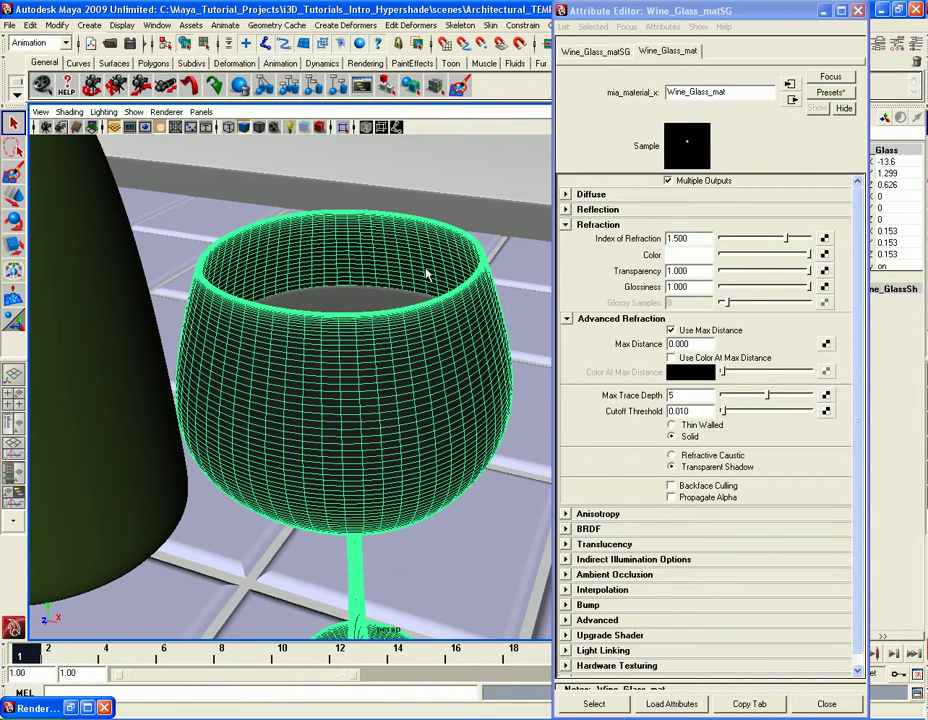
left_click(95, 27)
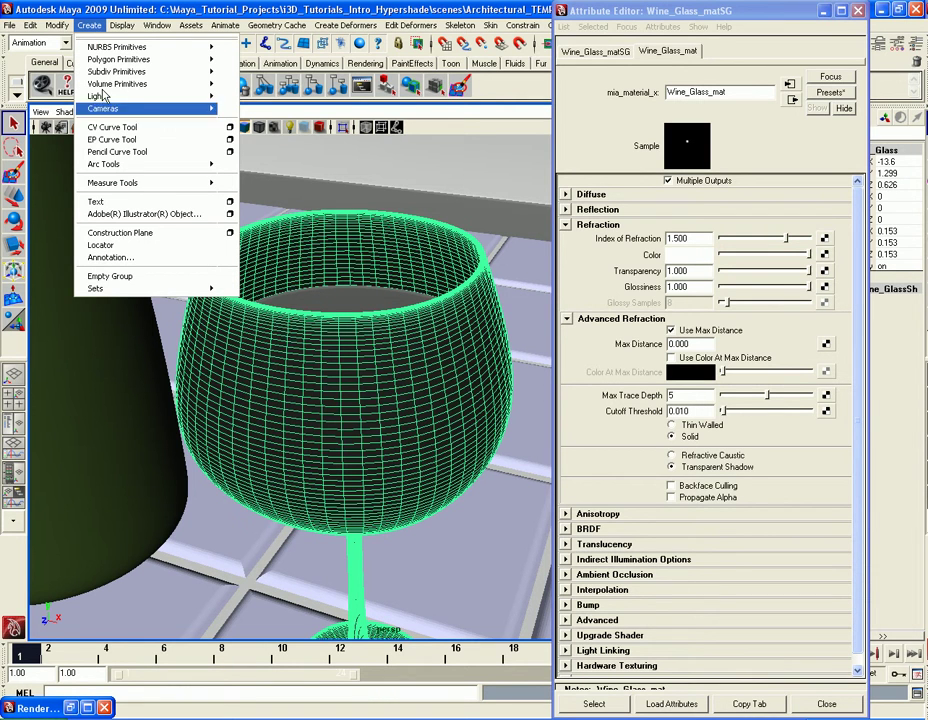
mouse_move(155, 188)
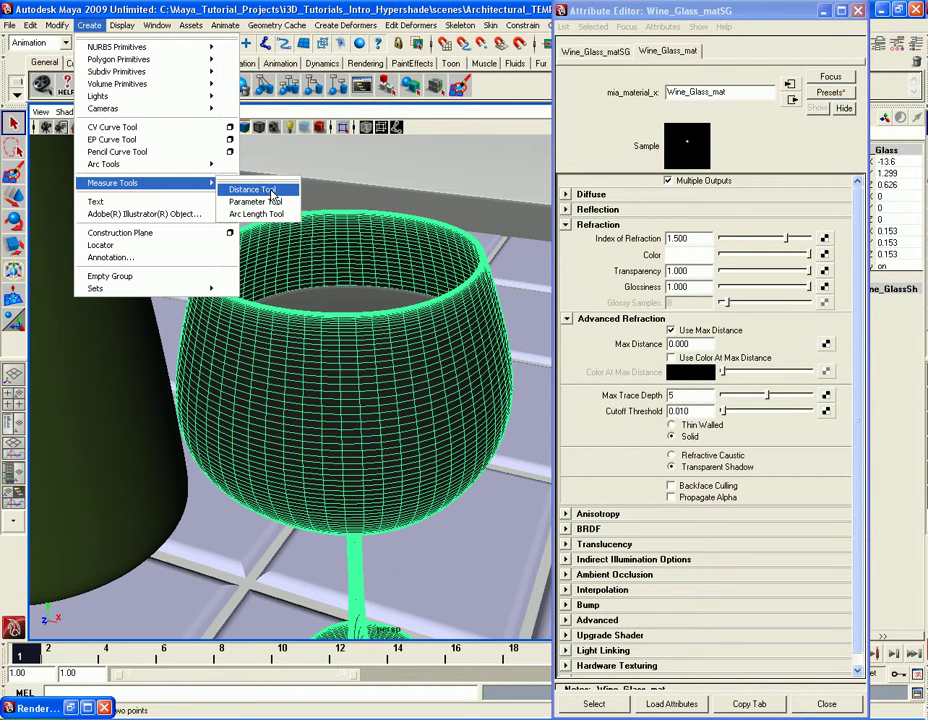
left_click(350, 203)
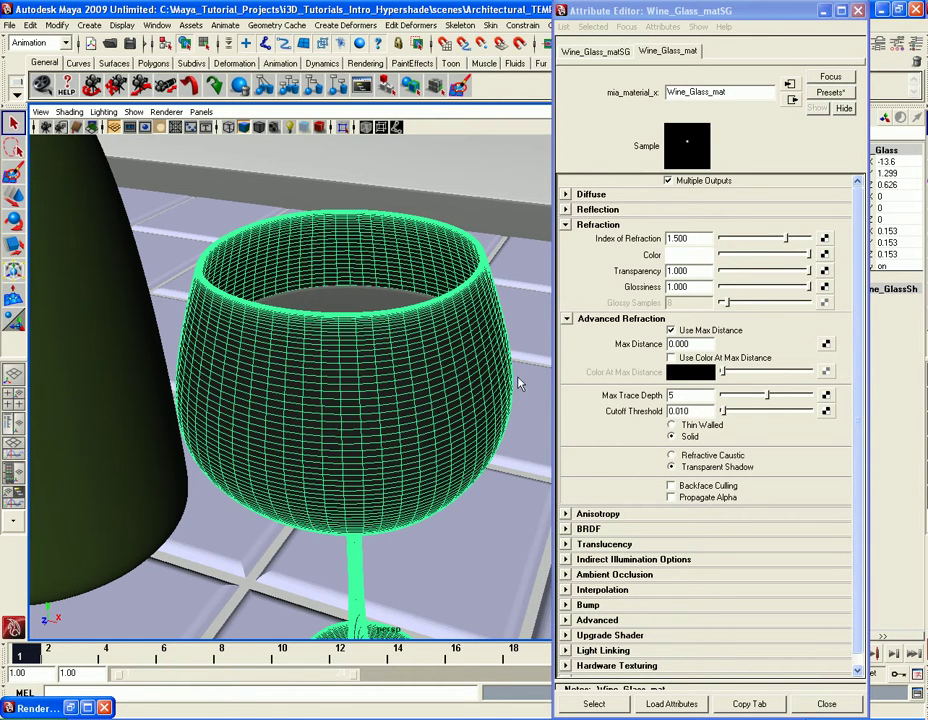
- Set the glass material's refraction Max Distance to 1 and re-render the region around the wine glass
left_click(704, 344)
double_click(704, 344)
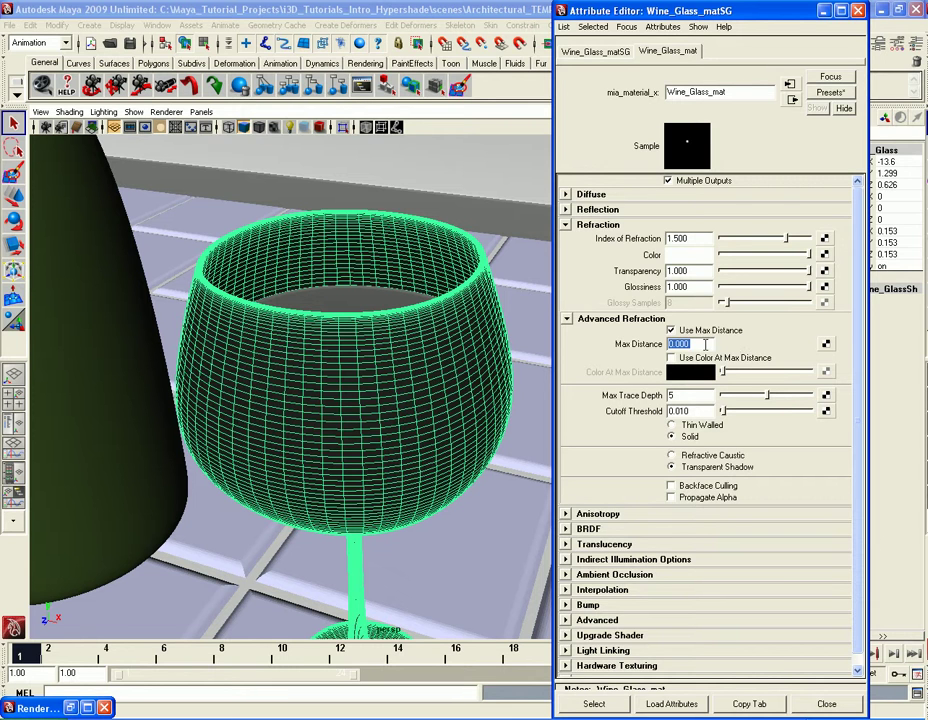
left_click(70, 708)
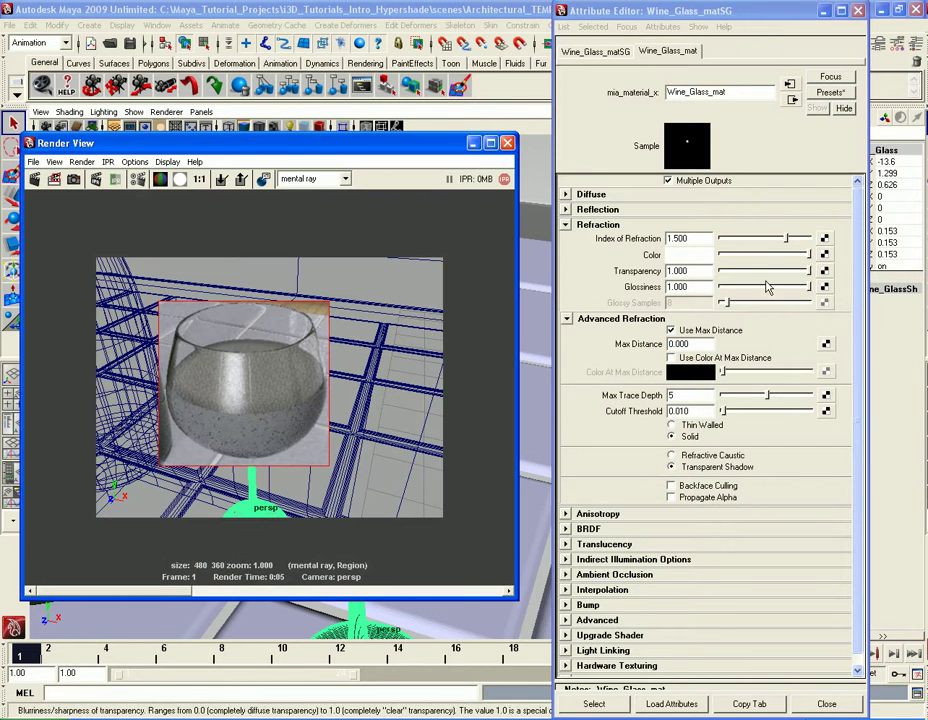
left_click(697, 344)
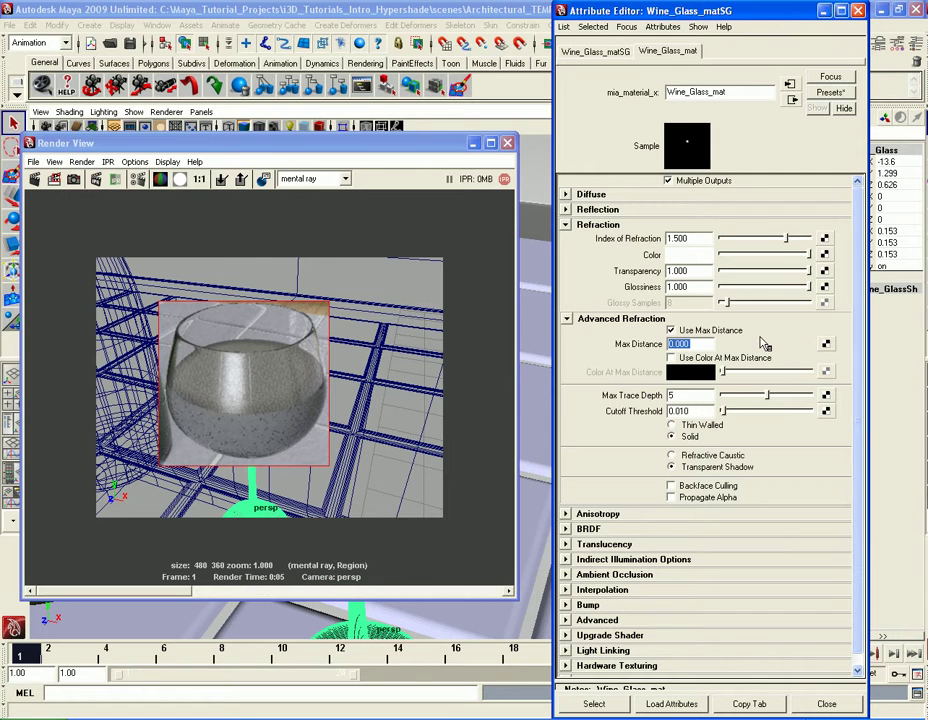
type("1")
key("Return")
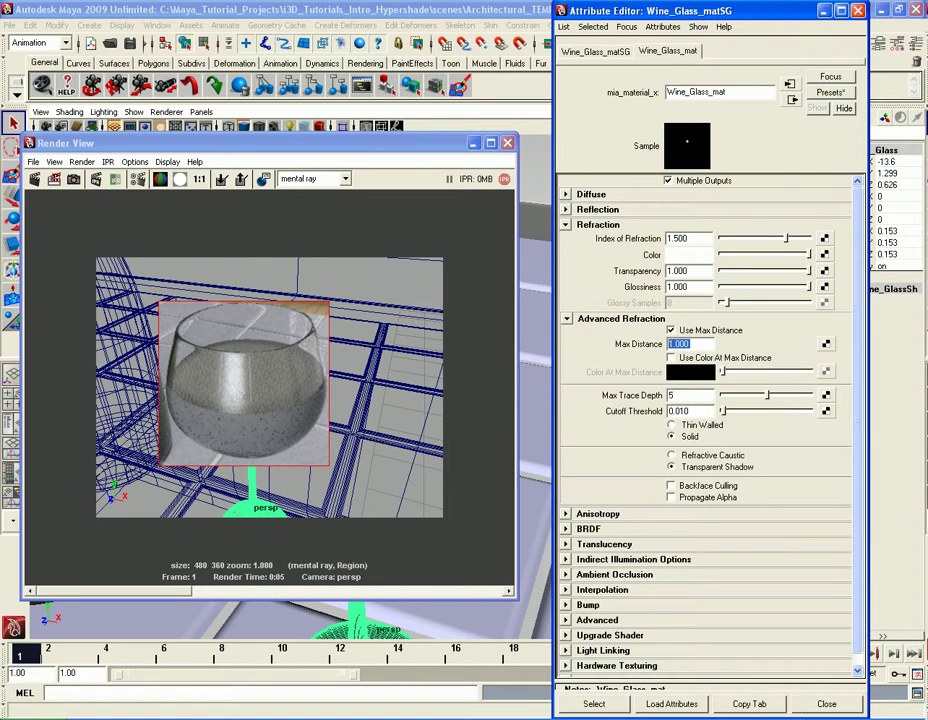
left_click(54, 179)
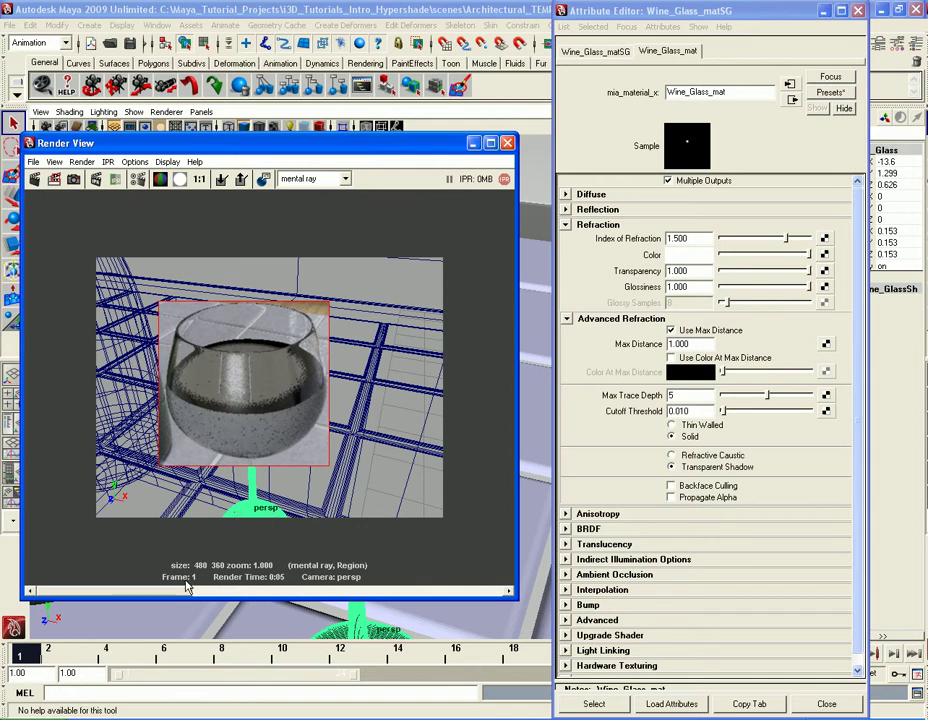
- Compare the stored earlier render of the wine glass with the latest one to judge the effect of the max distance
left_click_drag(145, 596, 276, 598)
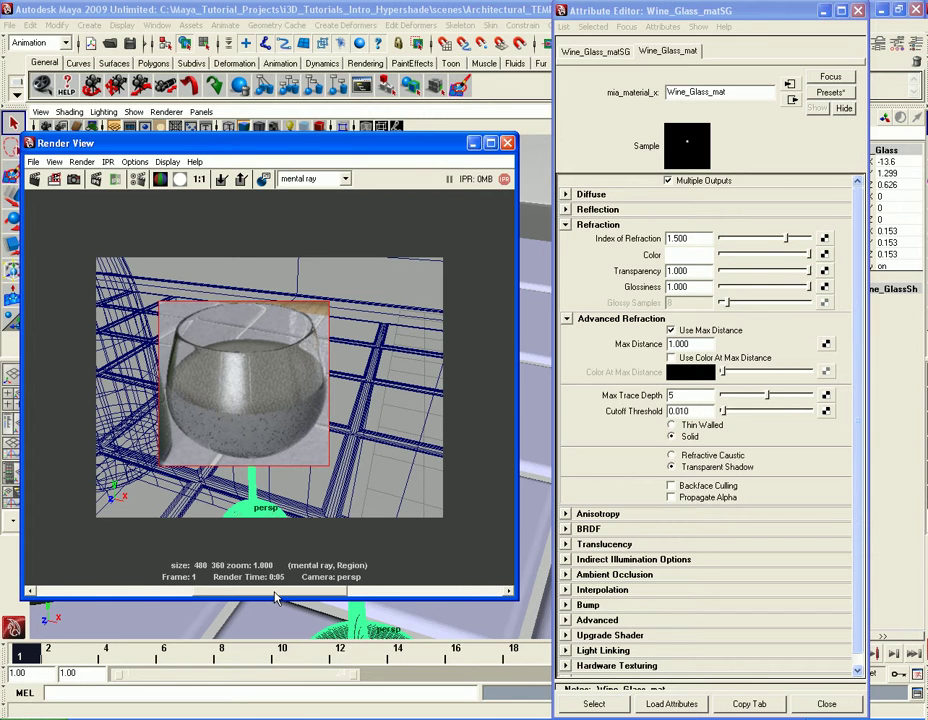
left_click_drag(276, 598, 114, 605)
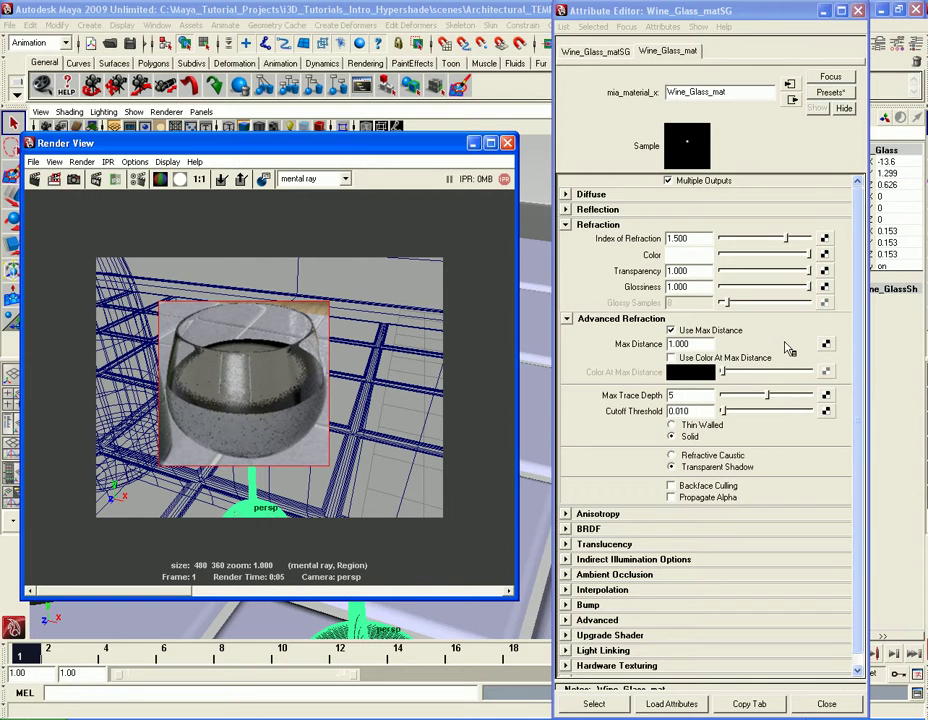
left_click(709, 344)
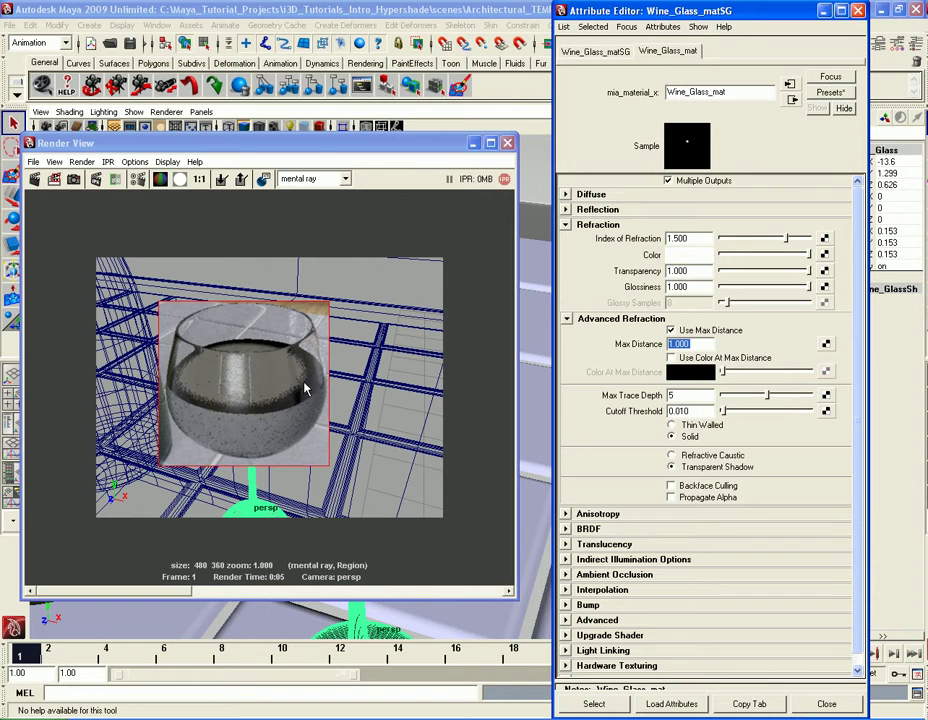
left_click(176, 596)
left_click_drag(176, 596, 306, 596)
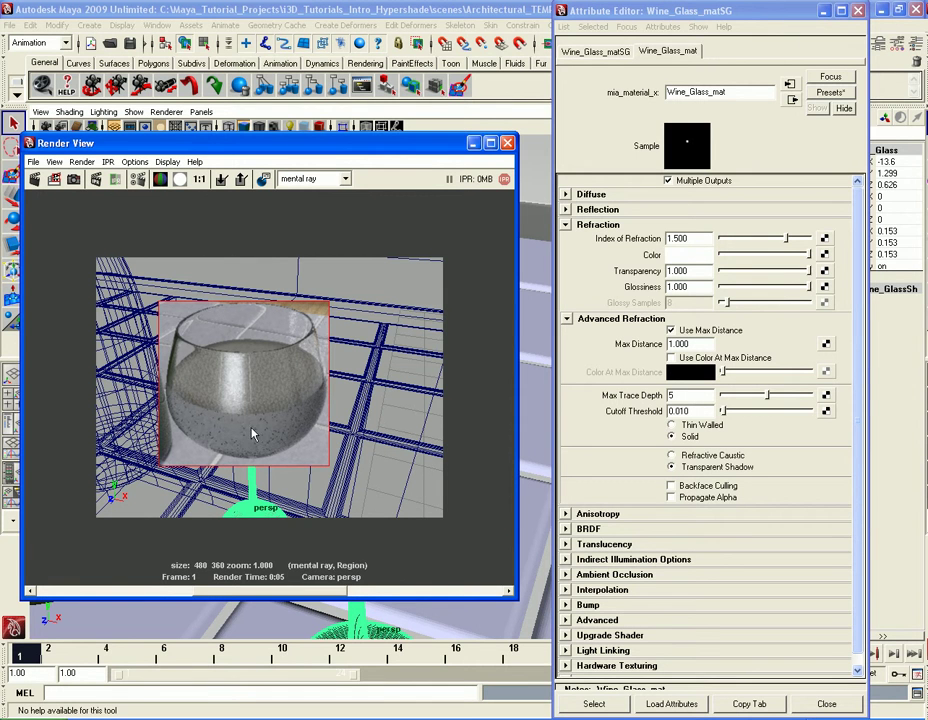
left_click_drag(268, 597, 140, 598)
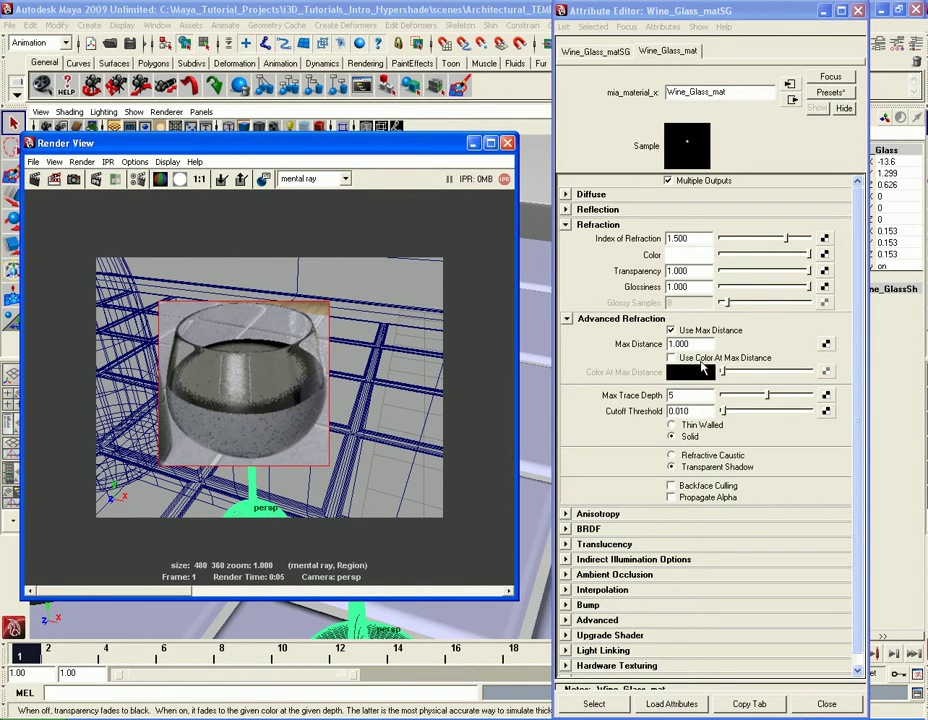
- Enable Use Color At Max Distance, choose pure red as that color, and re-render the glass region
left_click(688, 360)
left_click(688, 362)
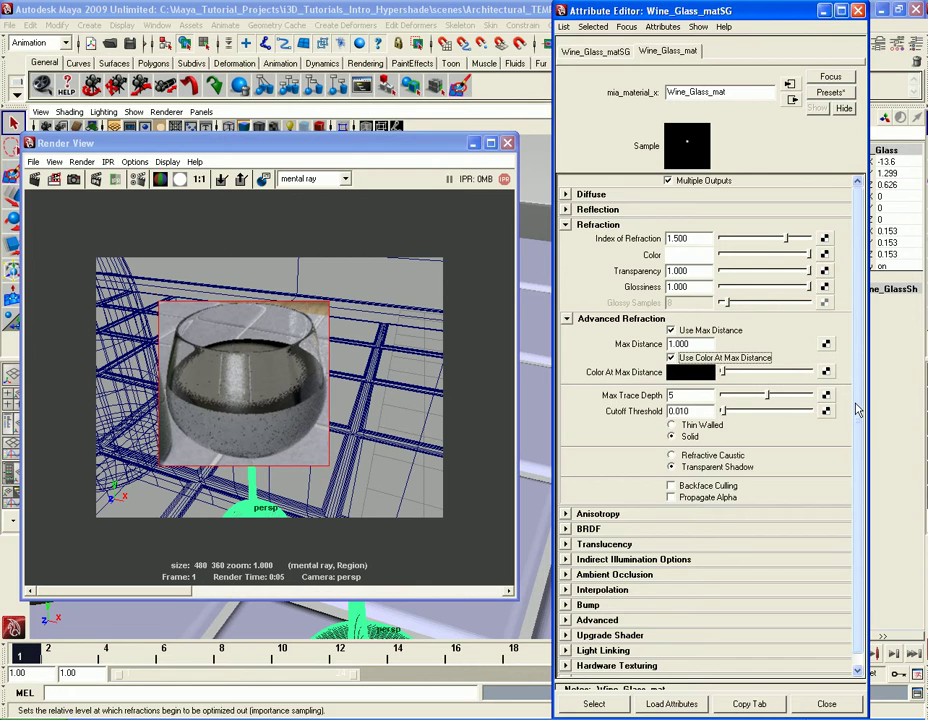
left_click(690, 372)
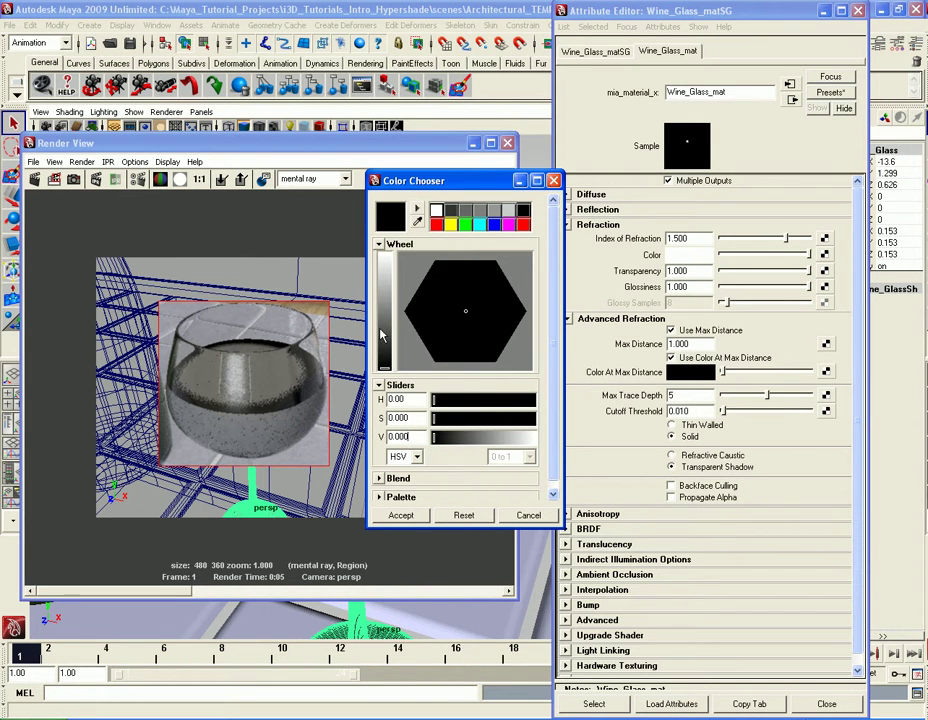
left_click(437, 224)
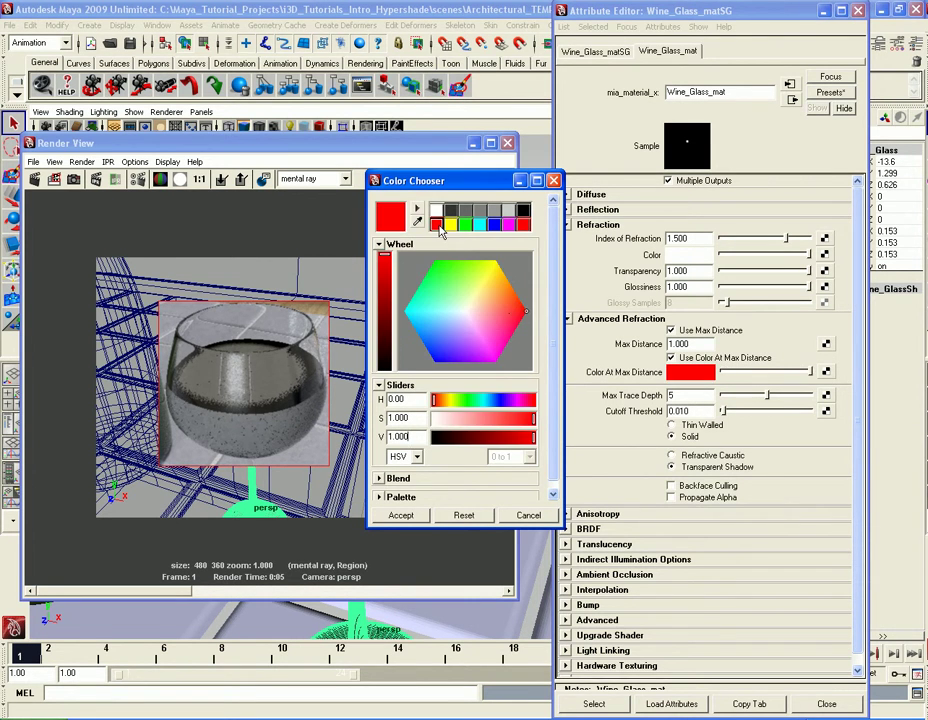
left_click(401, 515)
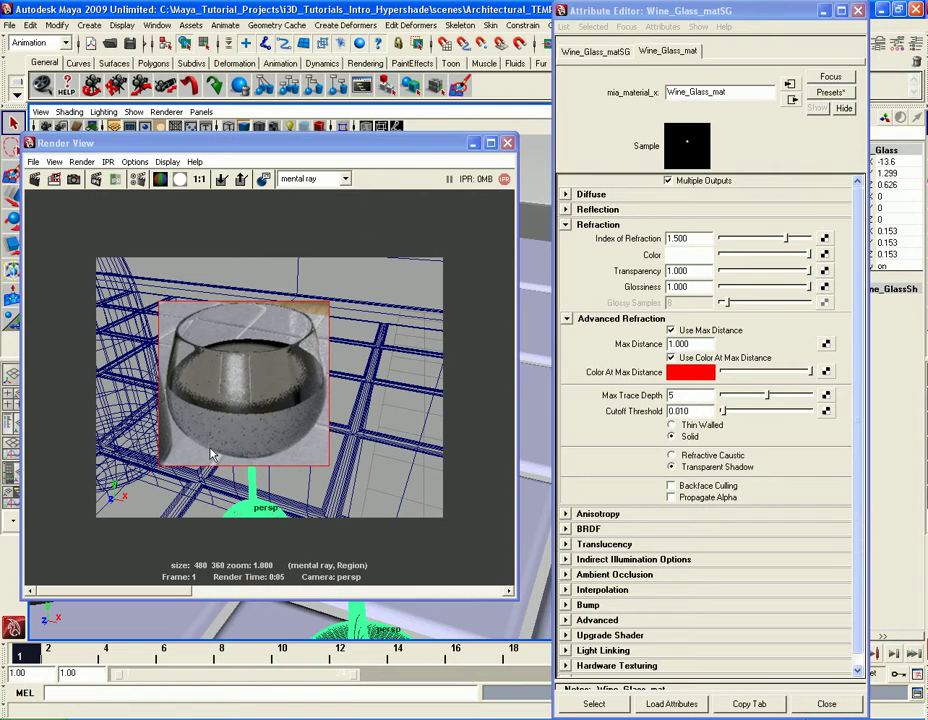
left_click(45, 184)
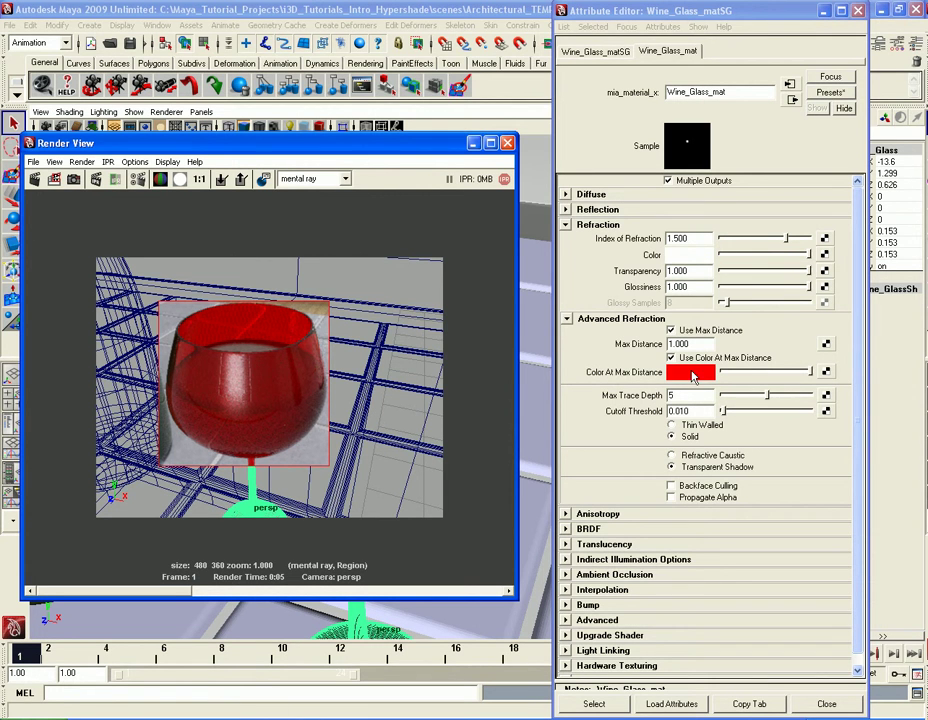
- Sample the material's dark Diffuse color as the Color At Max Distance and re-render the glass region
left_click(591, 194)
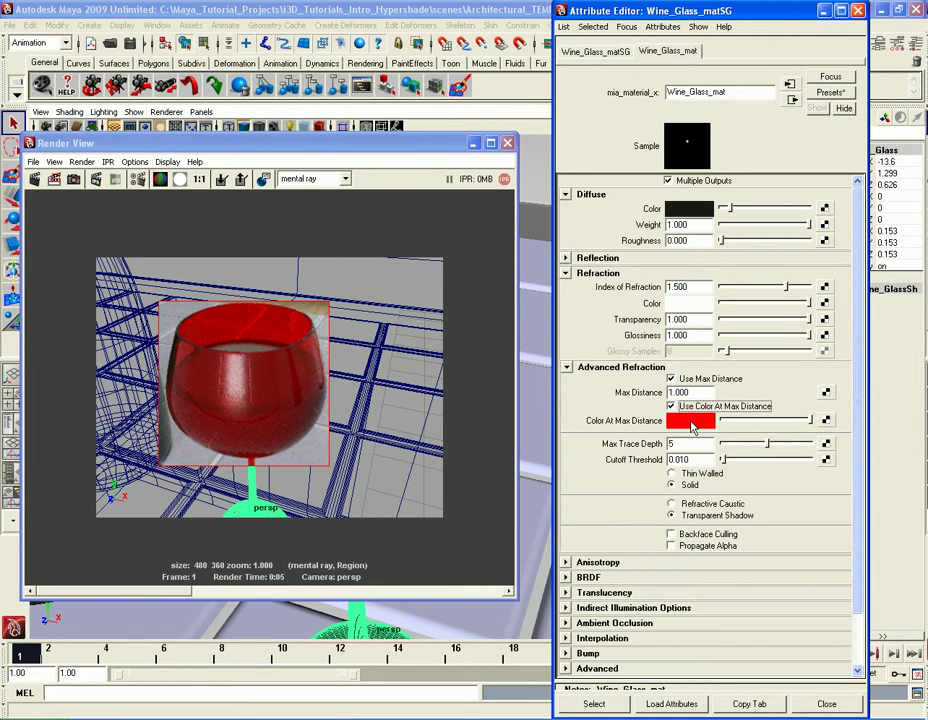
left_click(691, 421)
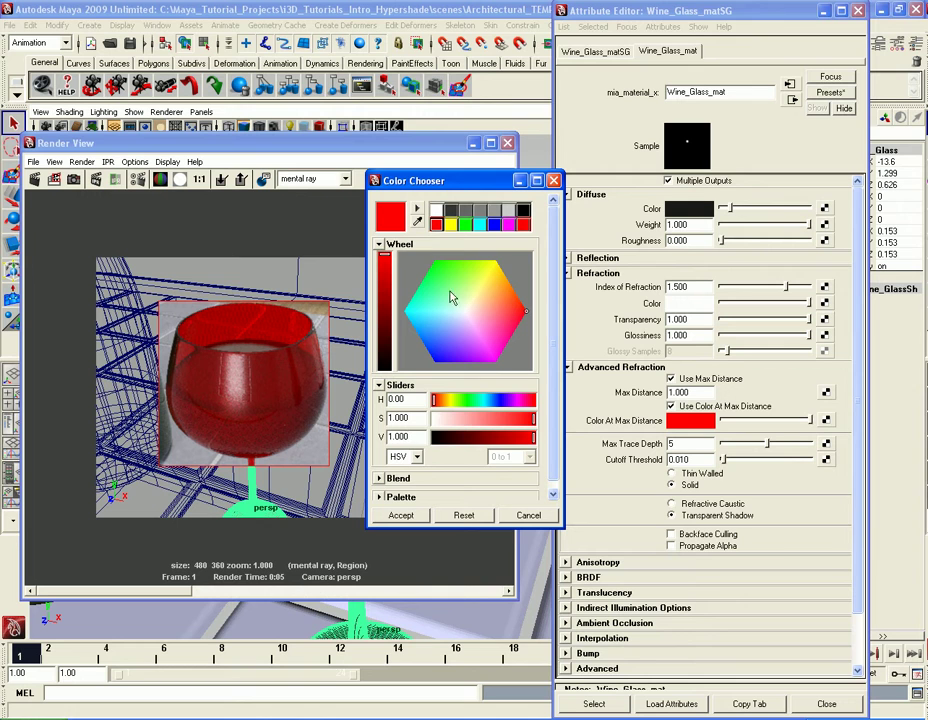
left_click(690, 207)
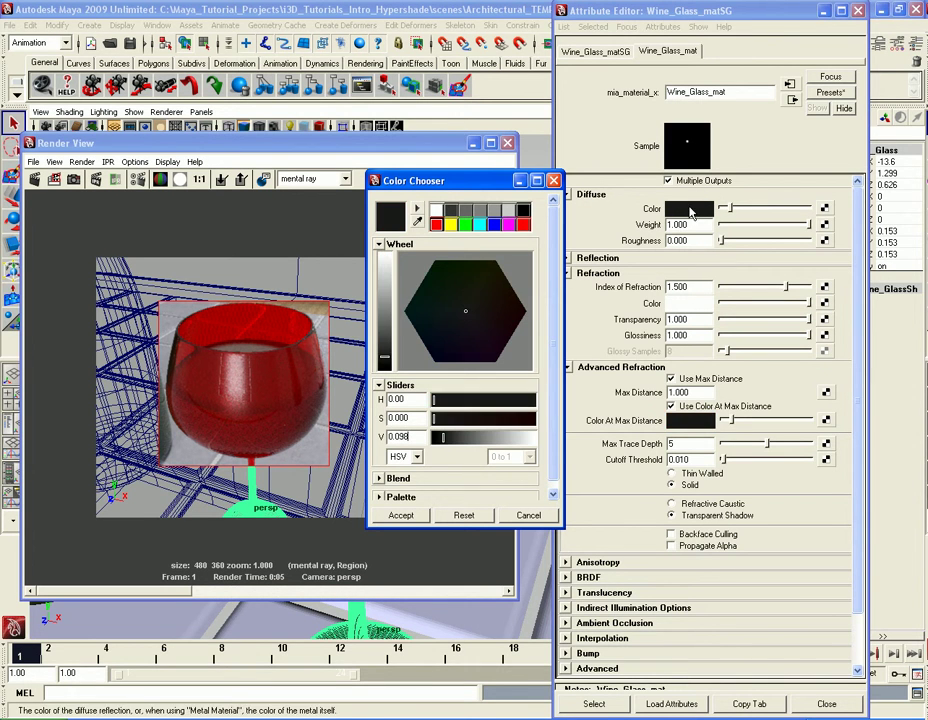
left_click(401, 515)
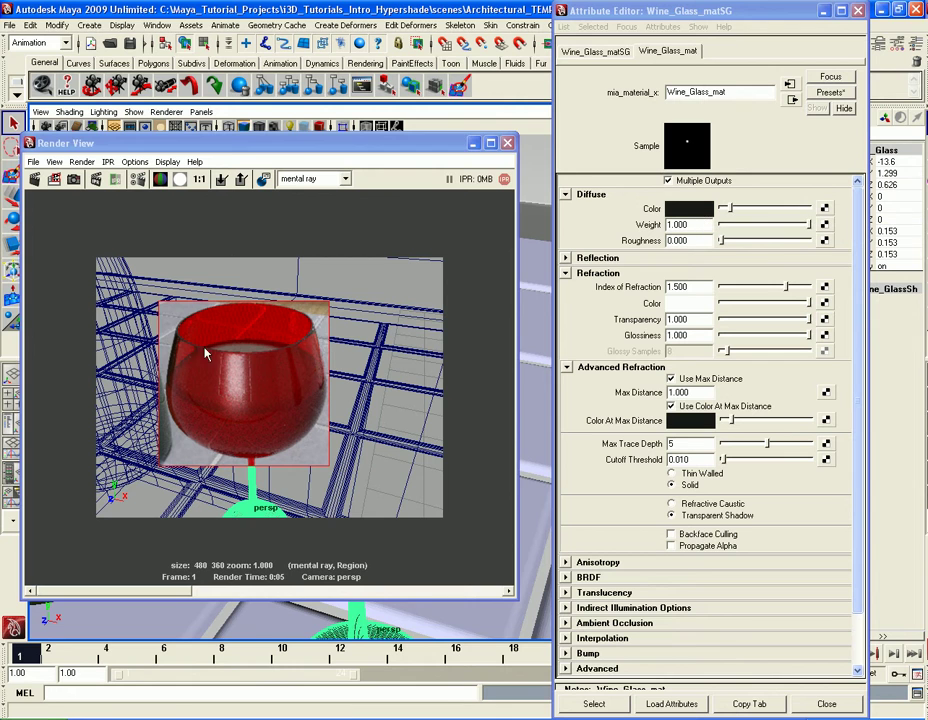
left_click(55, 184)
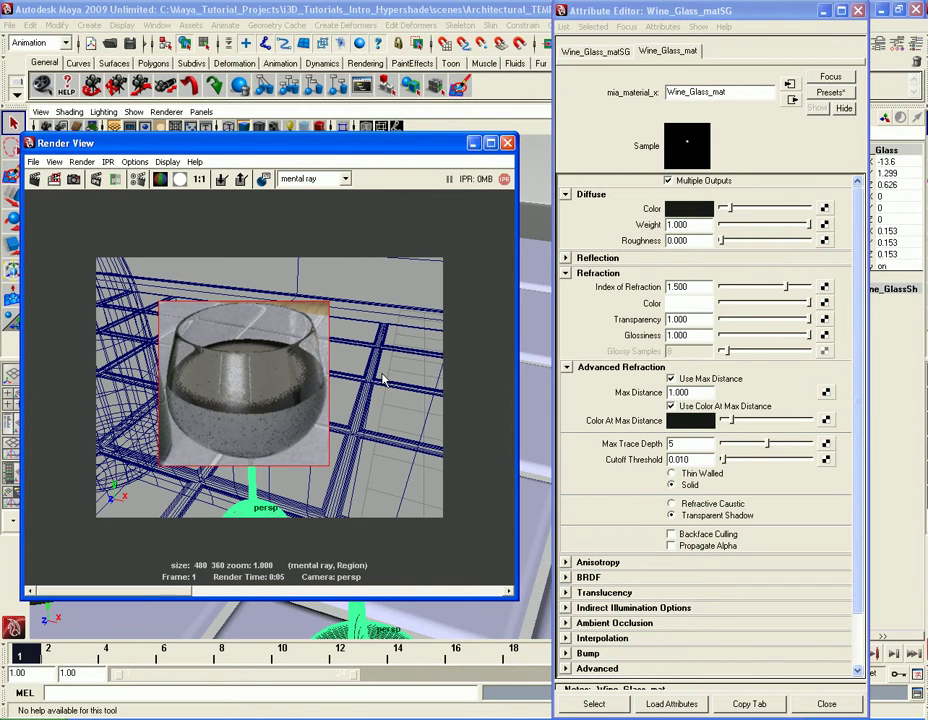
- Set the refraction Max Distance to 0.01 and re-render the glass region
double_click(700, 393)
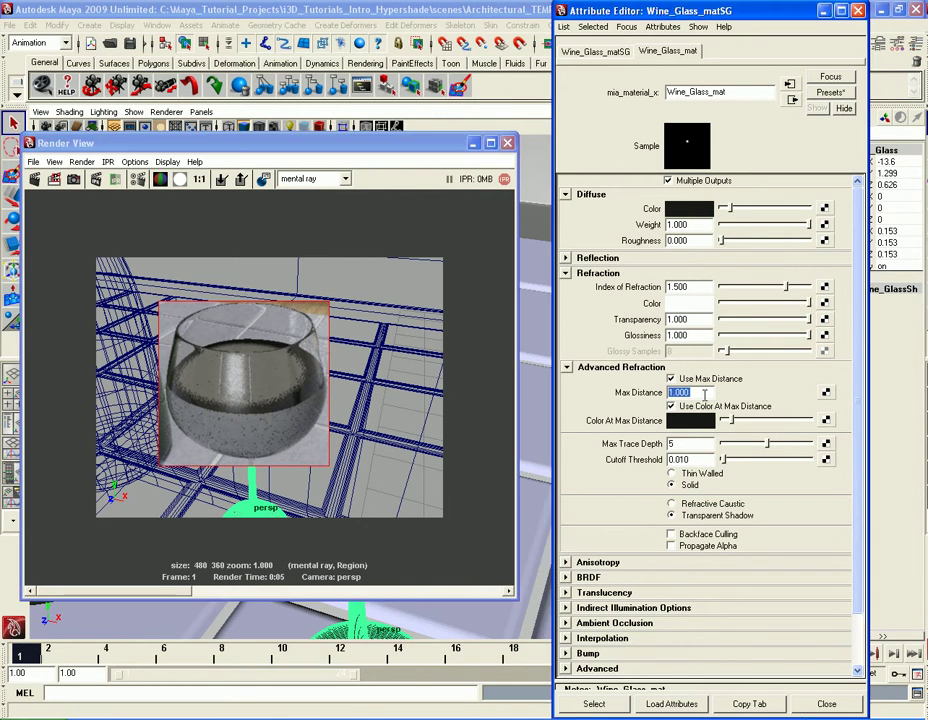
type("0.01")
key("Return")
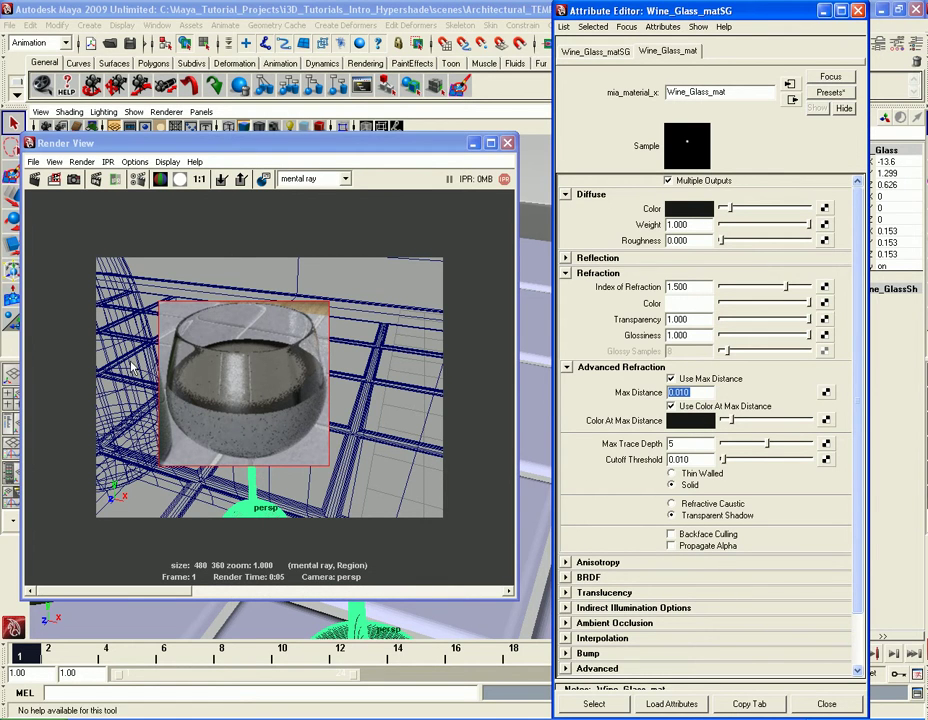
left_click(54, 179)
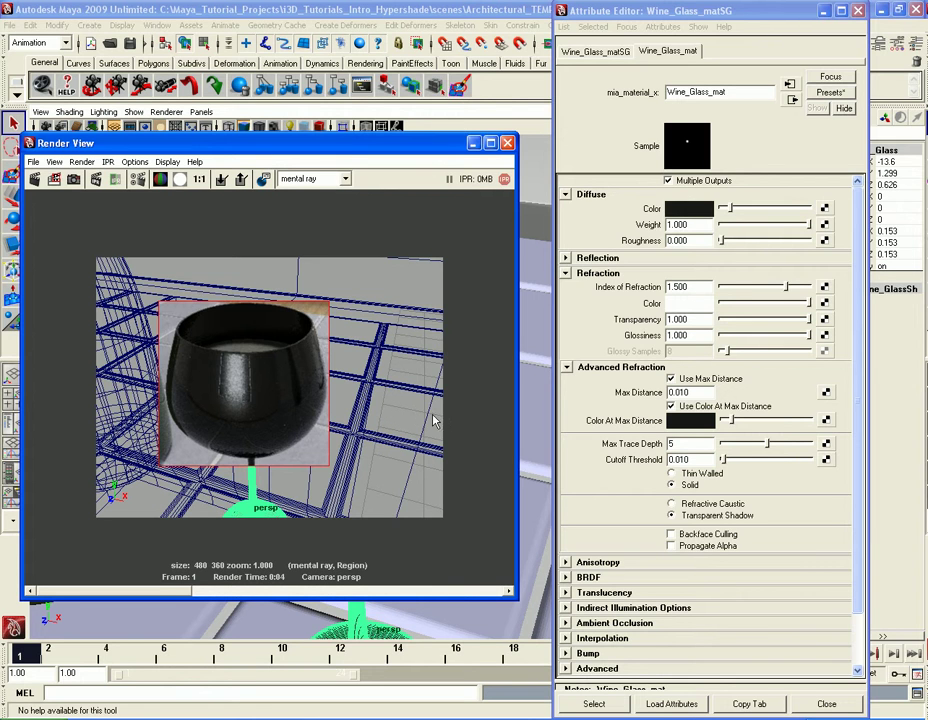
- Raise the refraction Max Distance to 0.1 and render the glass region again
double_click(700, 392)
type("0.1")
key("Return")
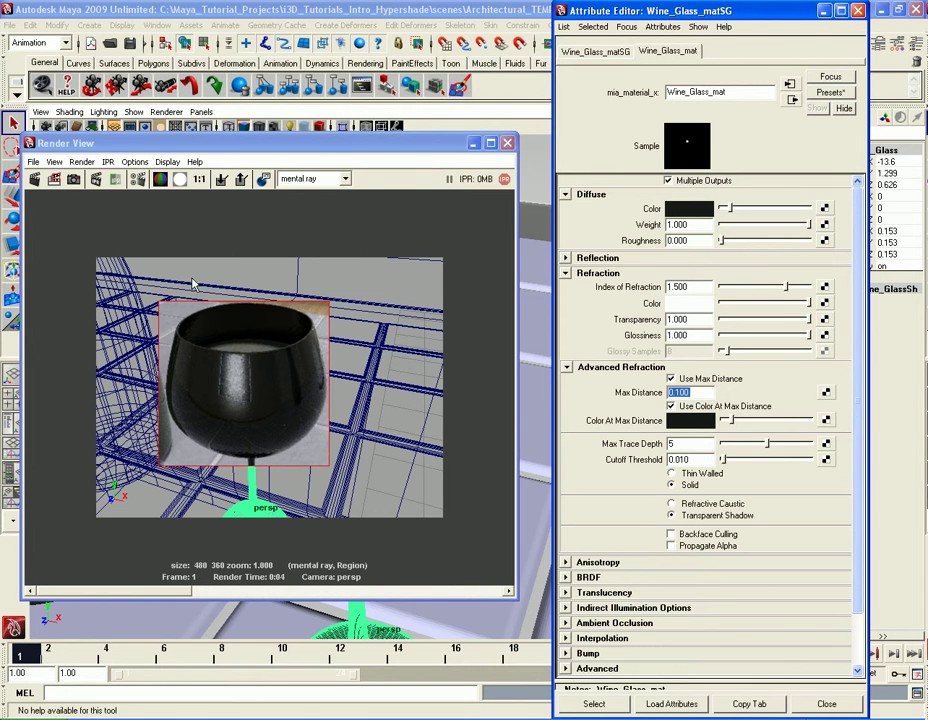
left_click(54, 179)
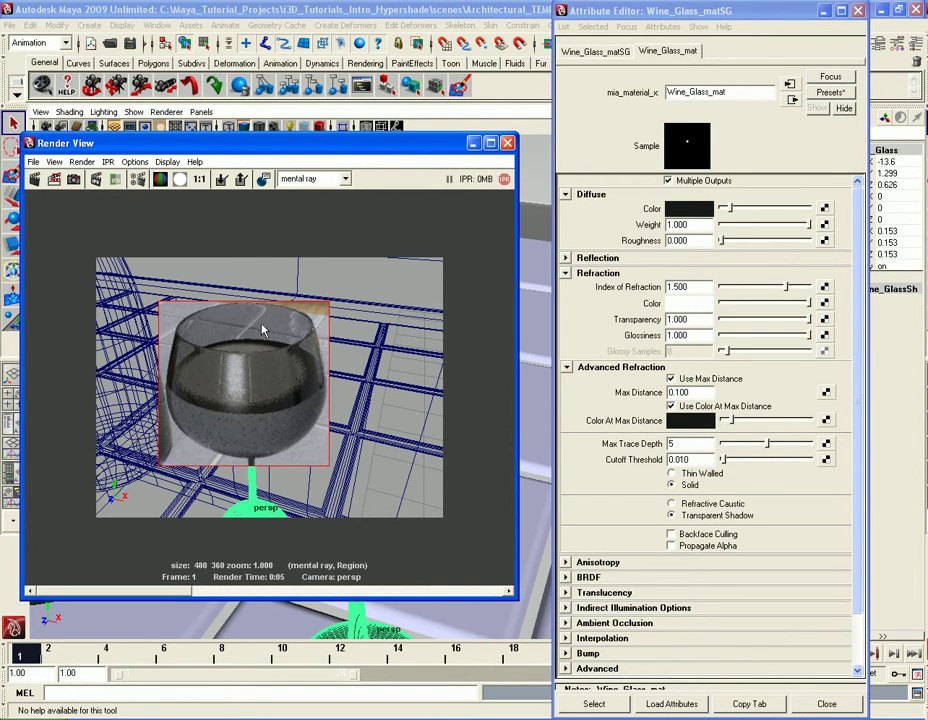
- Return the refraction Max Distance to 1 and render the wine glass region once more
double_click(703, 392)
type("1")
key("Return")
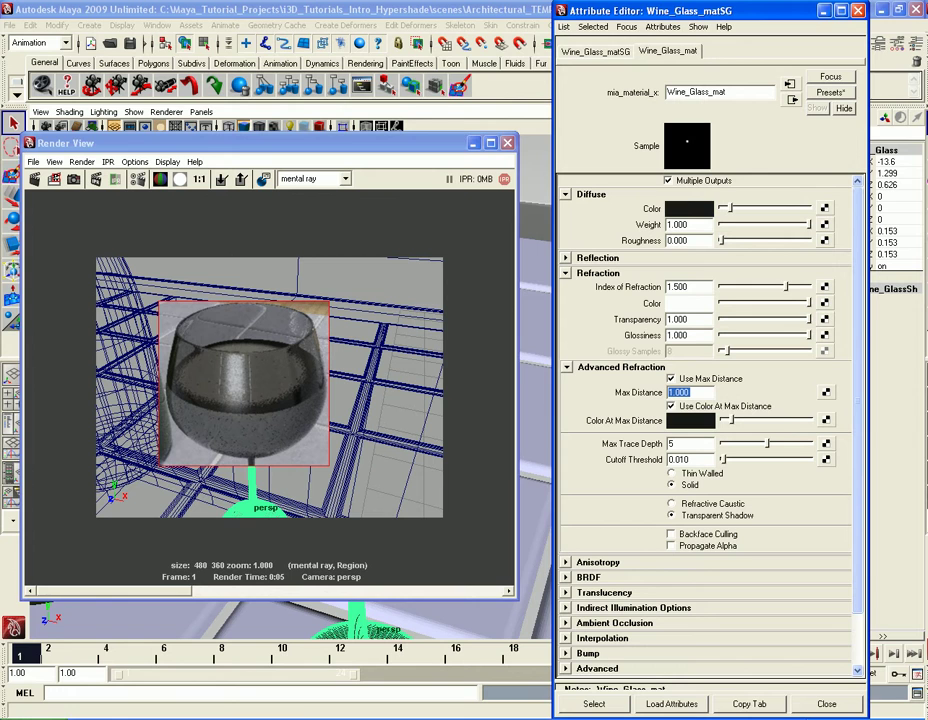
left_click(55, 179)
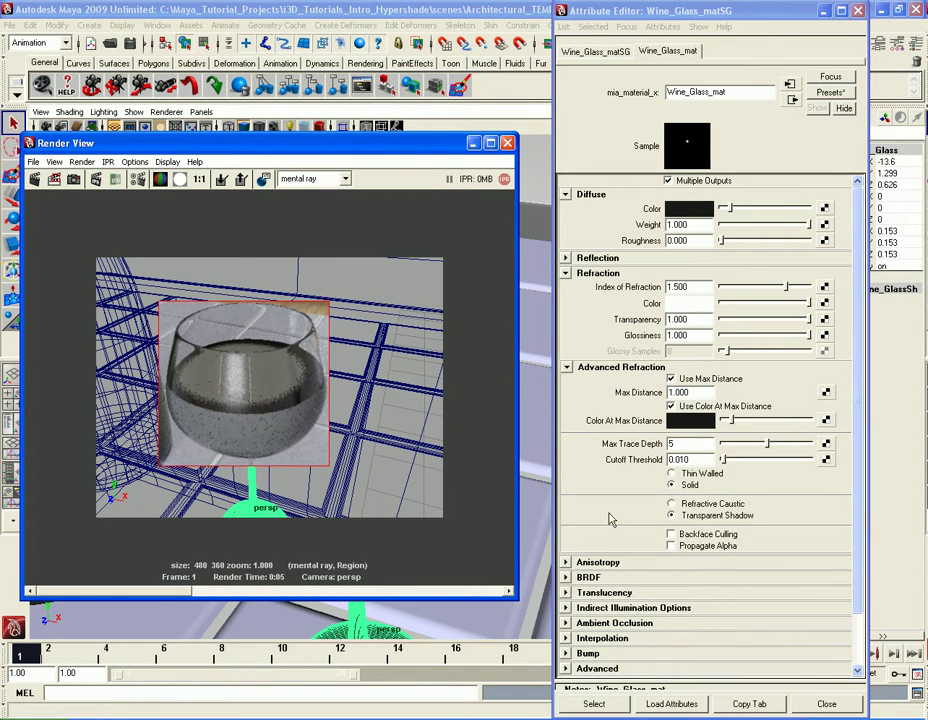
- Close the material's attribute window and the render window to return to the wine glass in the viewport
left_click(826, 704)
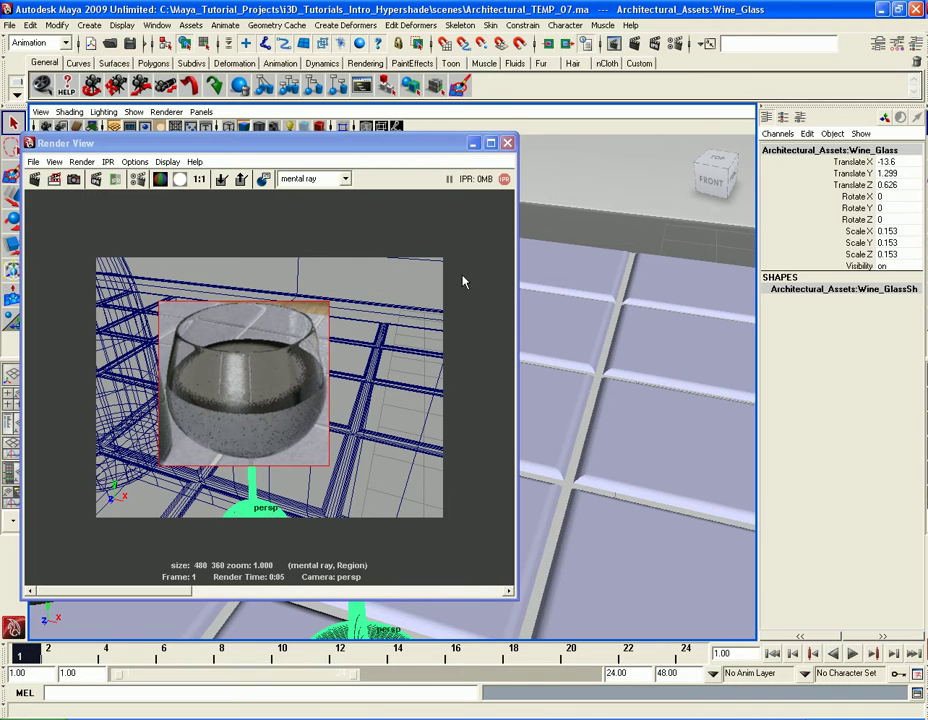
left_click(507, 143)
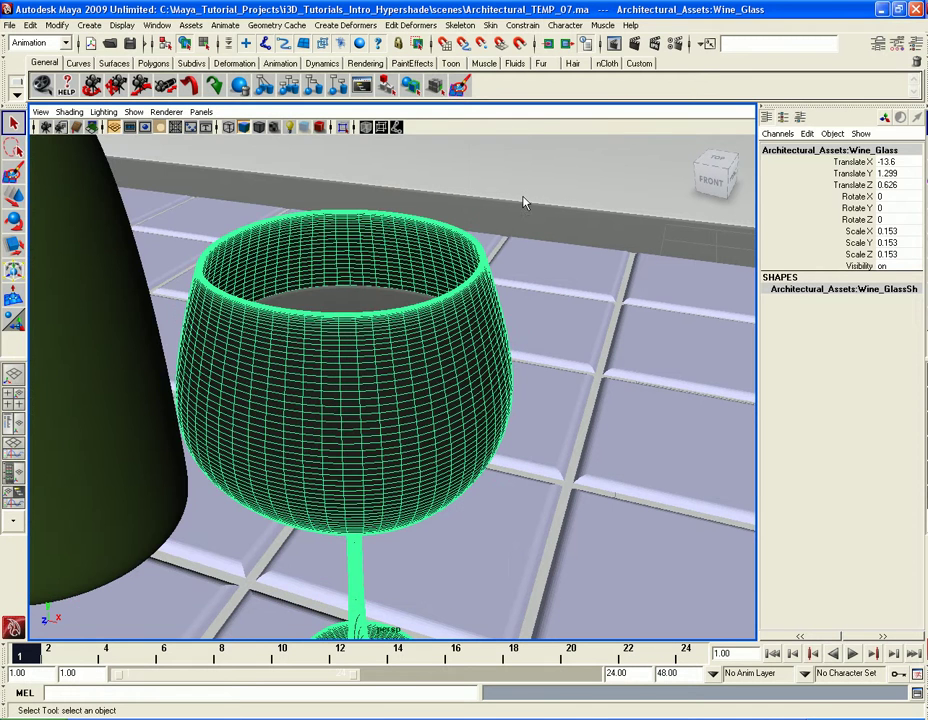
- Assign a new mia_material_x to the wine surface inside the glass and name the material Wine_mat
left_click(349, 305)
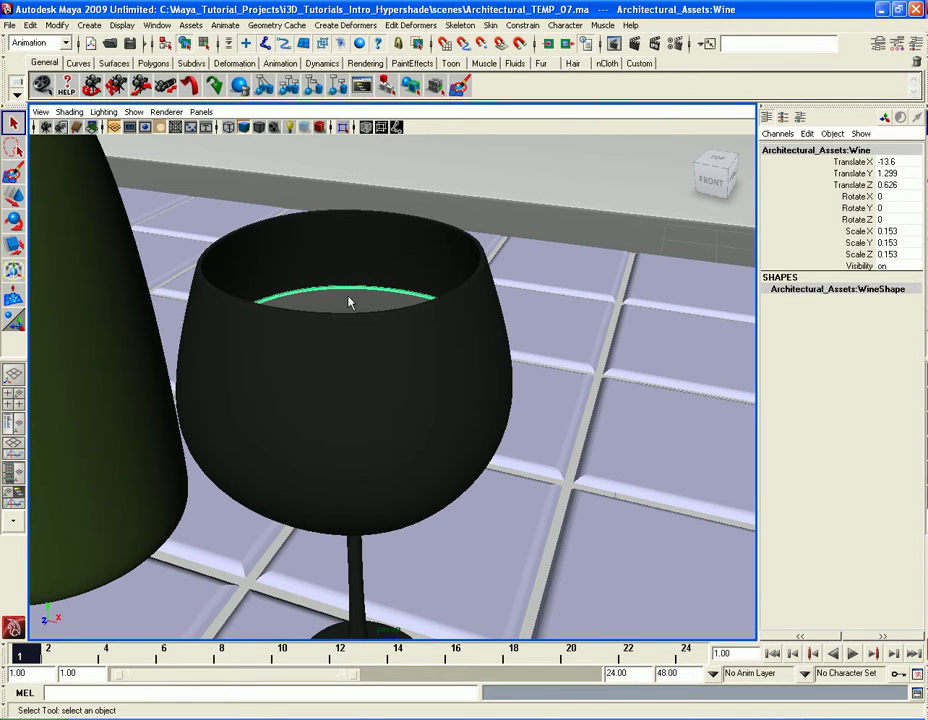
right_click(349, 302)
mouse_move(405, 503)
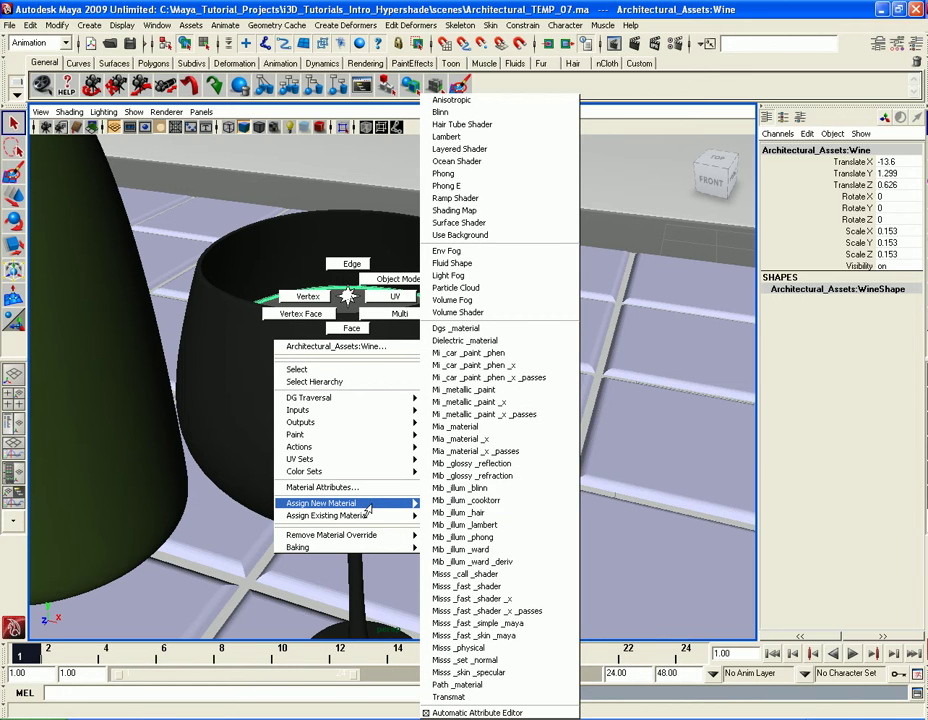
left_click(470, 438)
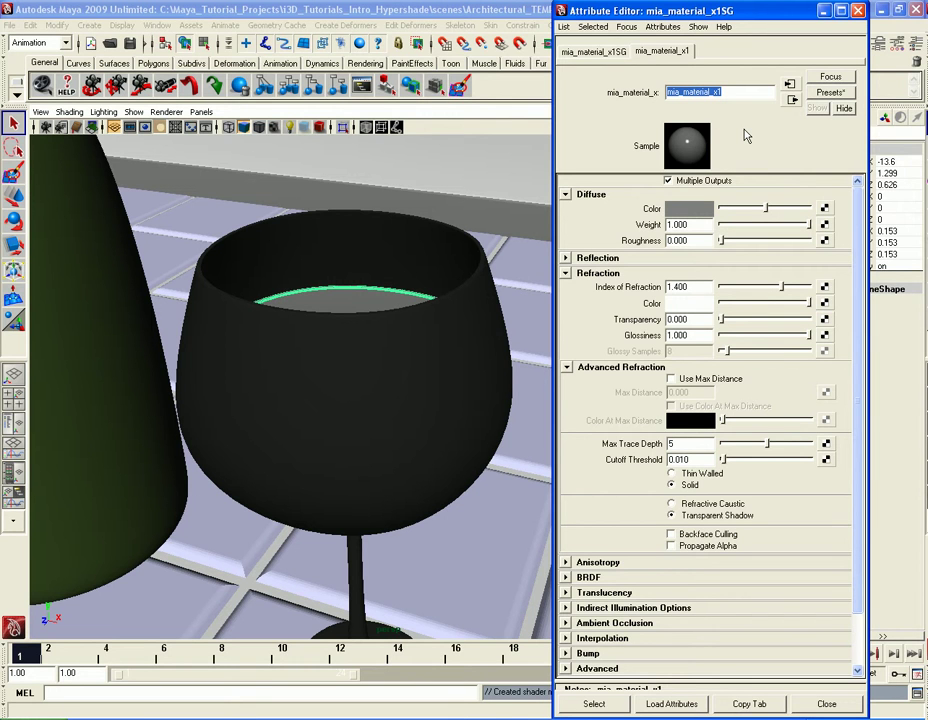
type("Wine_mat")
key("Return")
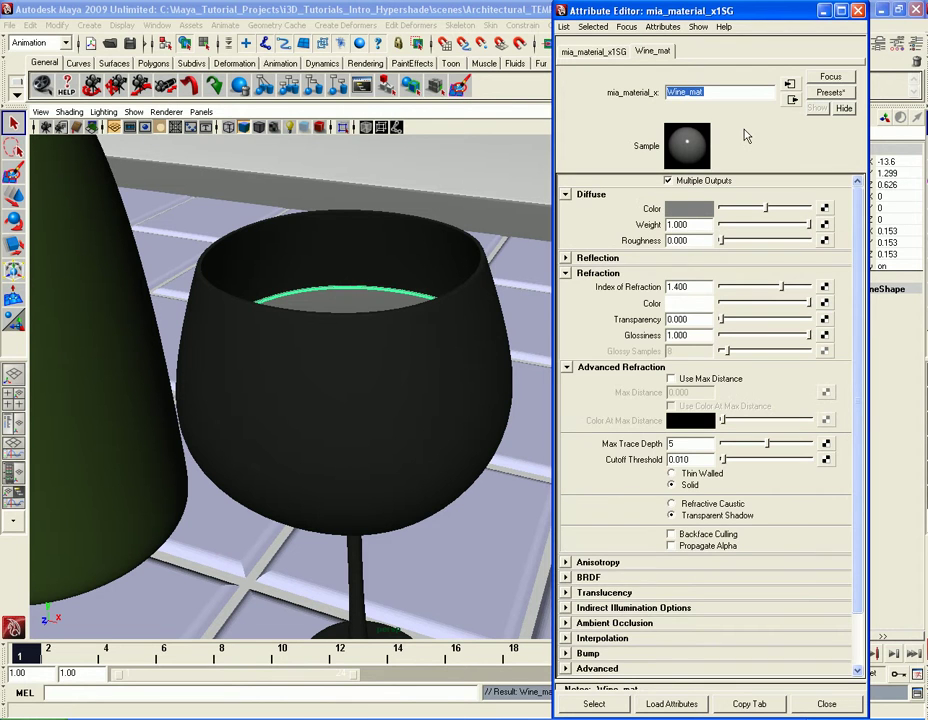
- Rename the wine material's shading group as Wine_matSG
left_click(594, 51)
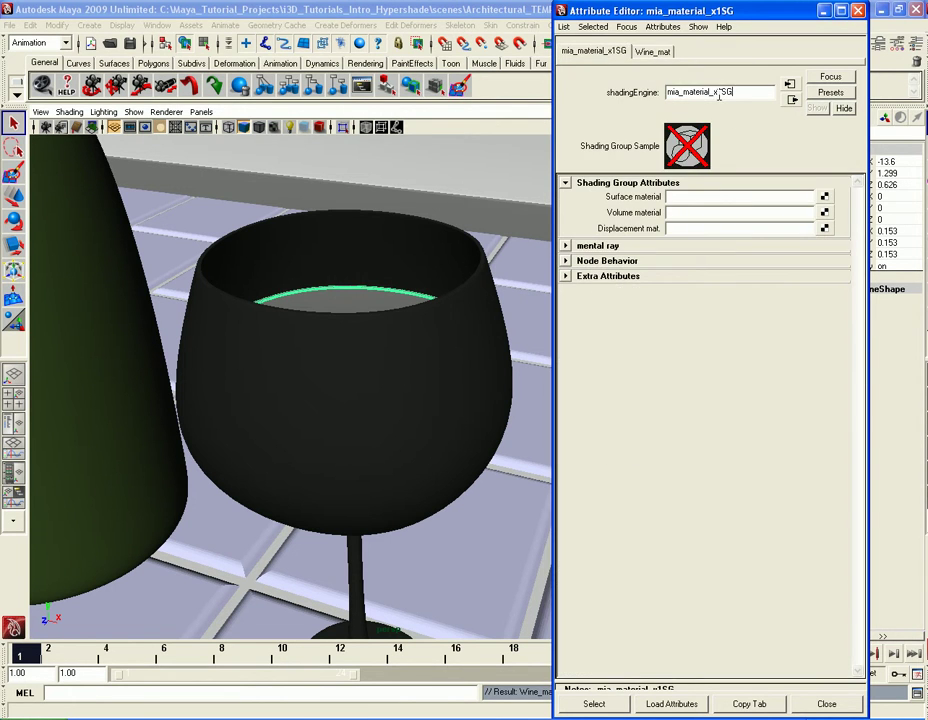
left_click_drag(720, 92, 668, 93)
type("Wine_mat")
key("Return")
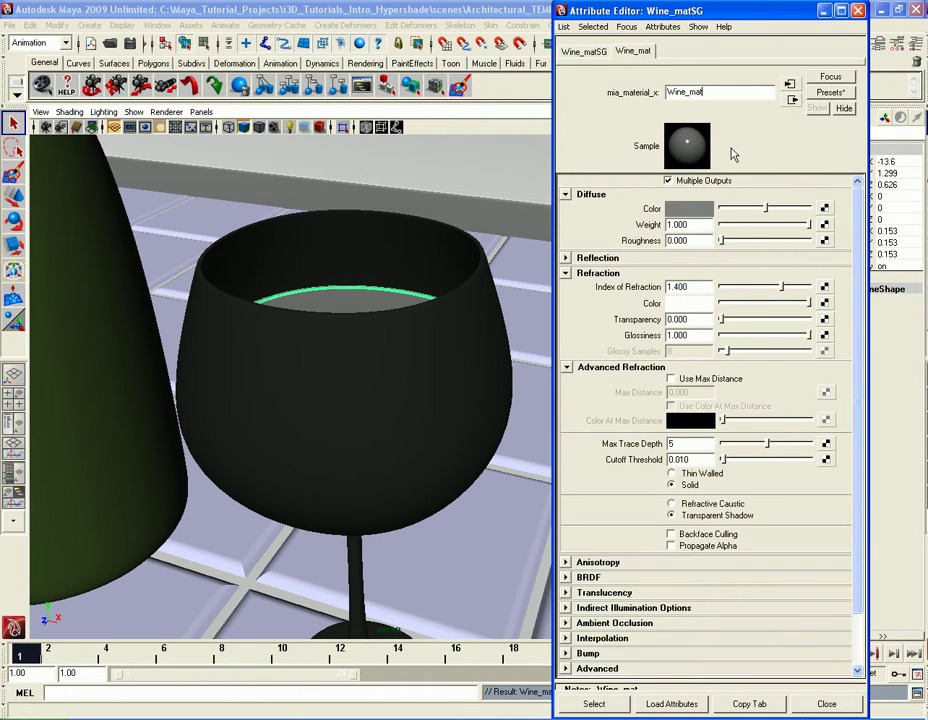
left_click(517, 390)
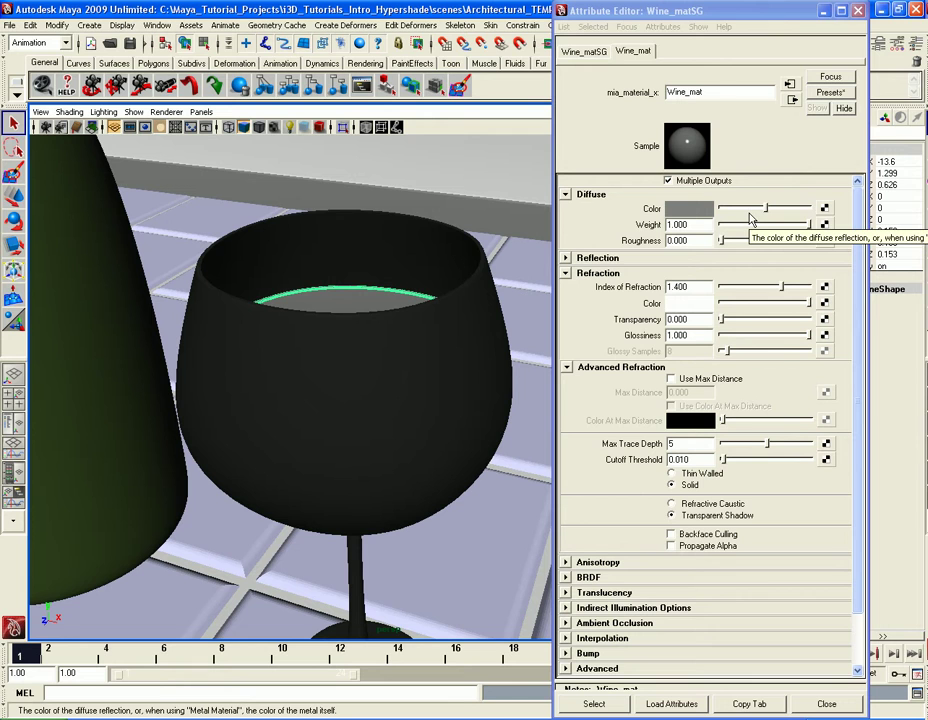
- Set the wine material's diffuse color to dark red, RGB 0.2, 0.02, 0.02 on the 0 to 1 range
left_click(693, 212)
left_click(415, 458)
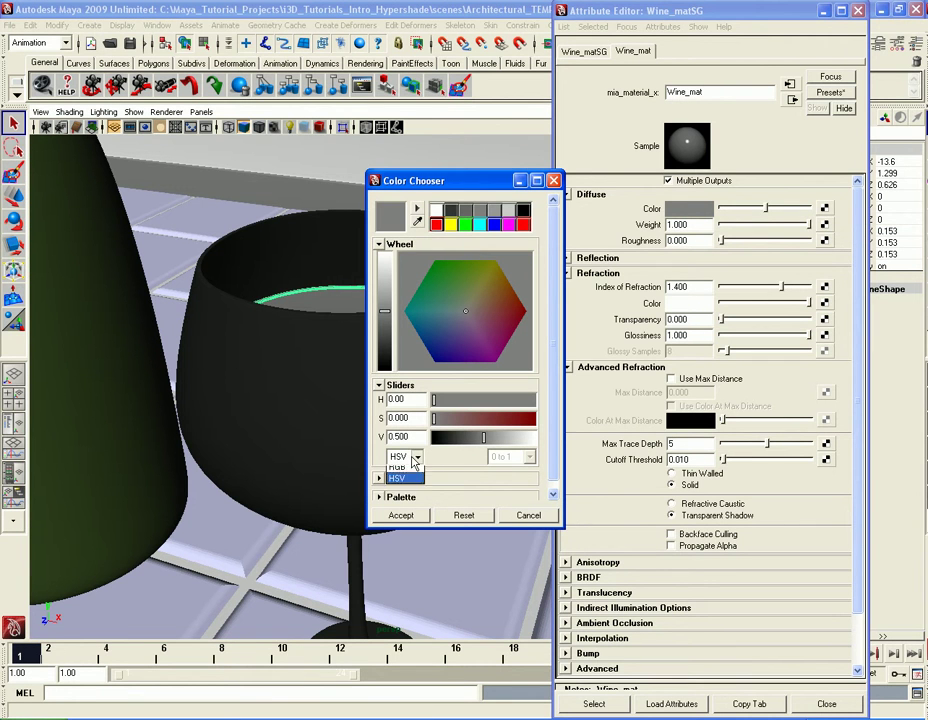
left_click(405, 478)
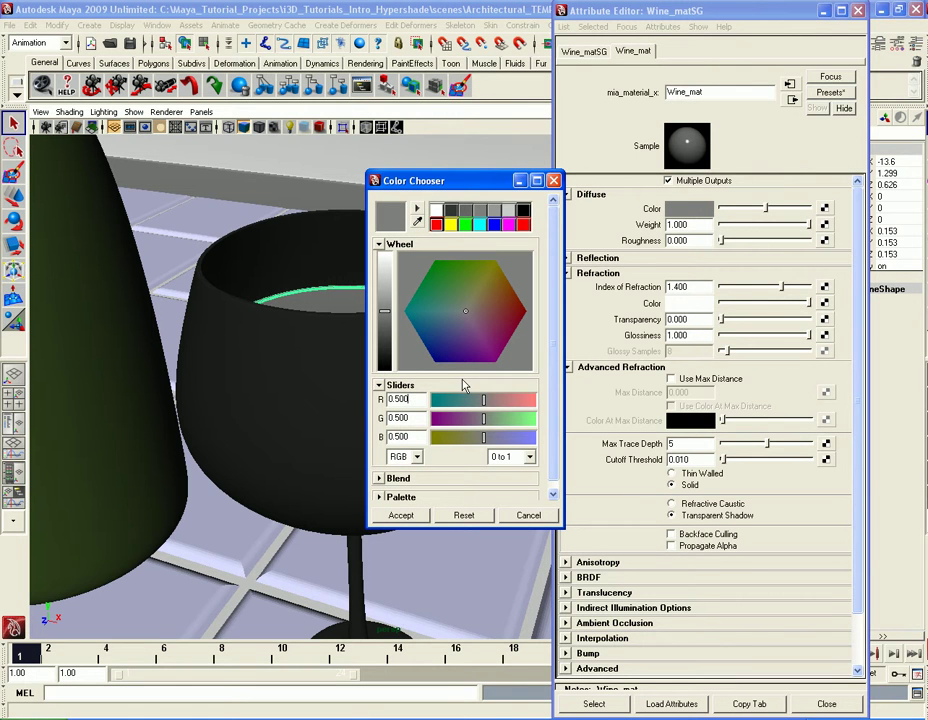
double_click(411, 401)
type("0.2")
key("Tab")
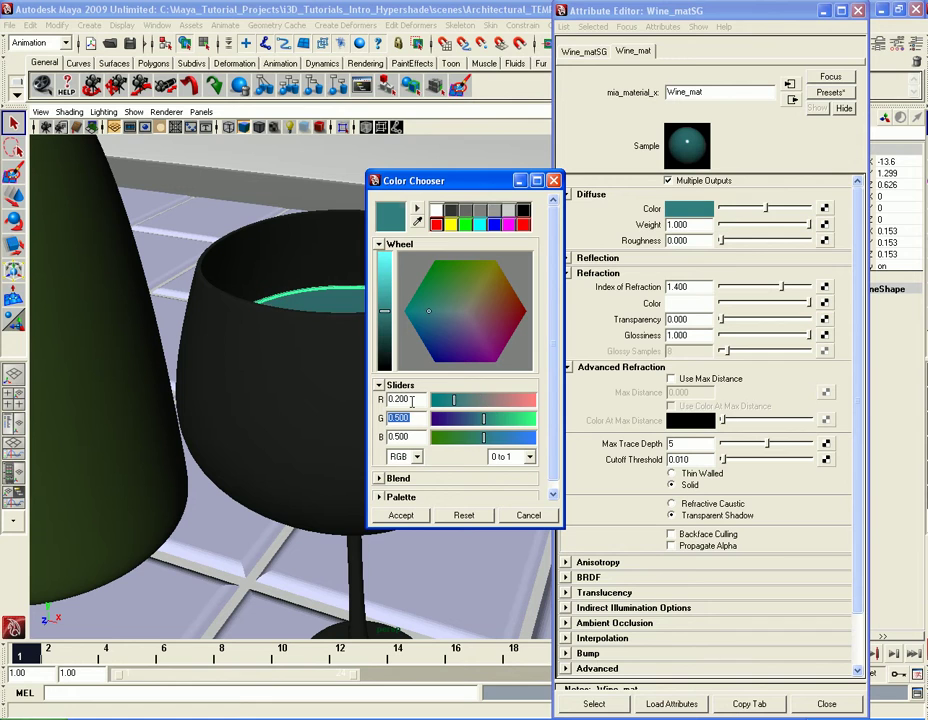
type("0.02")
key("Tab")
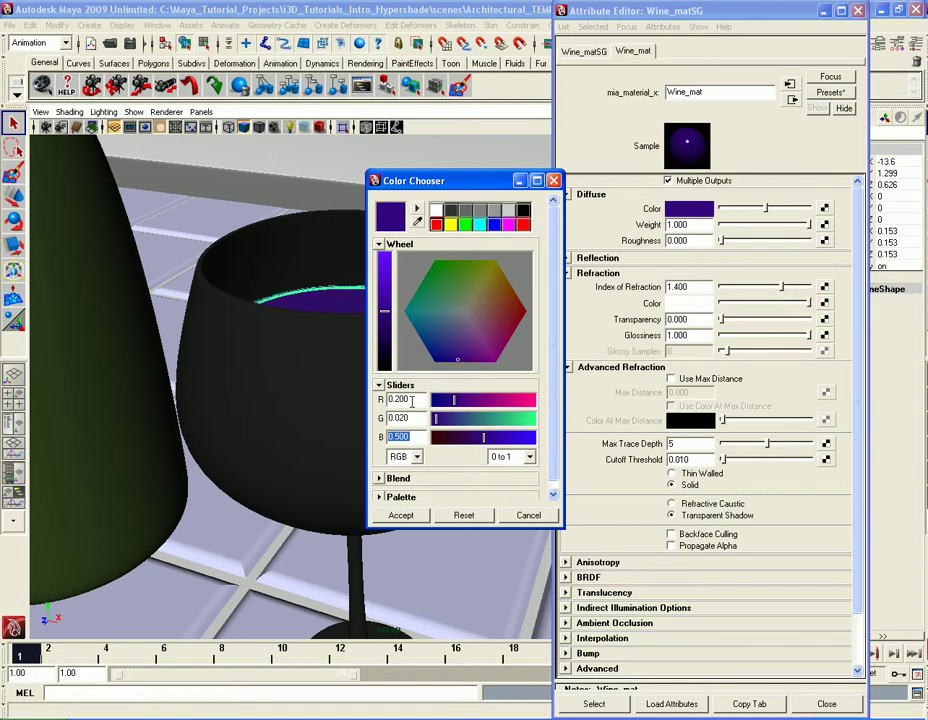
key("BackSpace")
type("0.020")
key("Return")
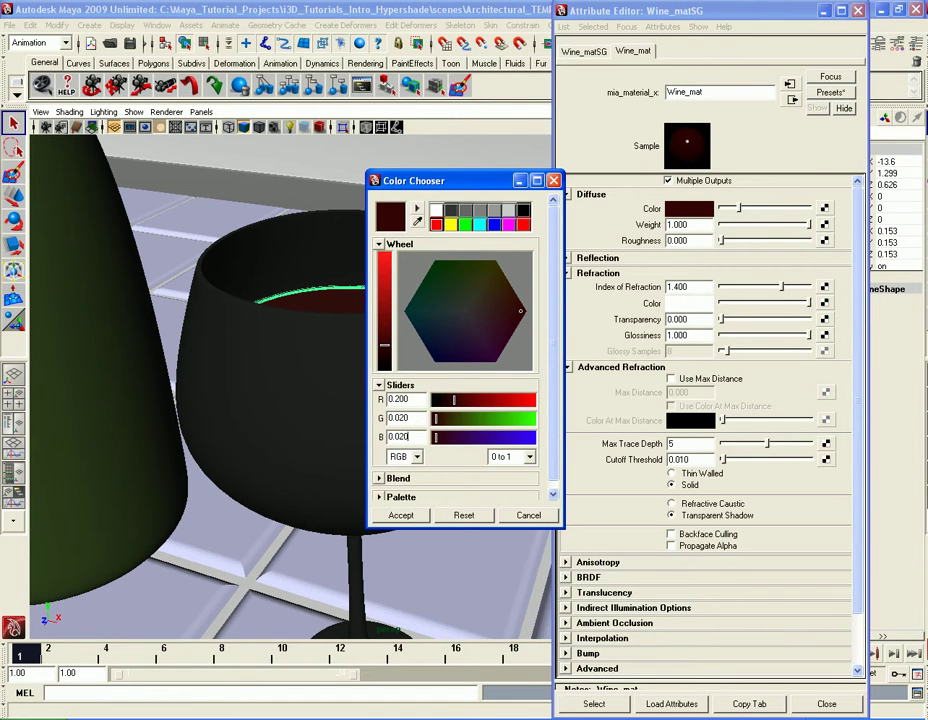
left_click(401, 515)
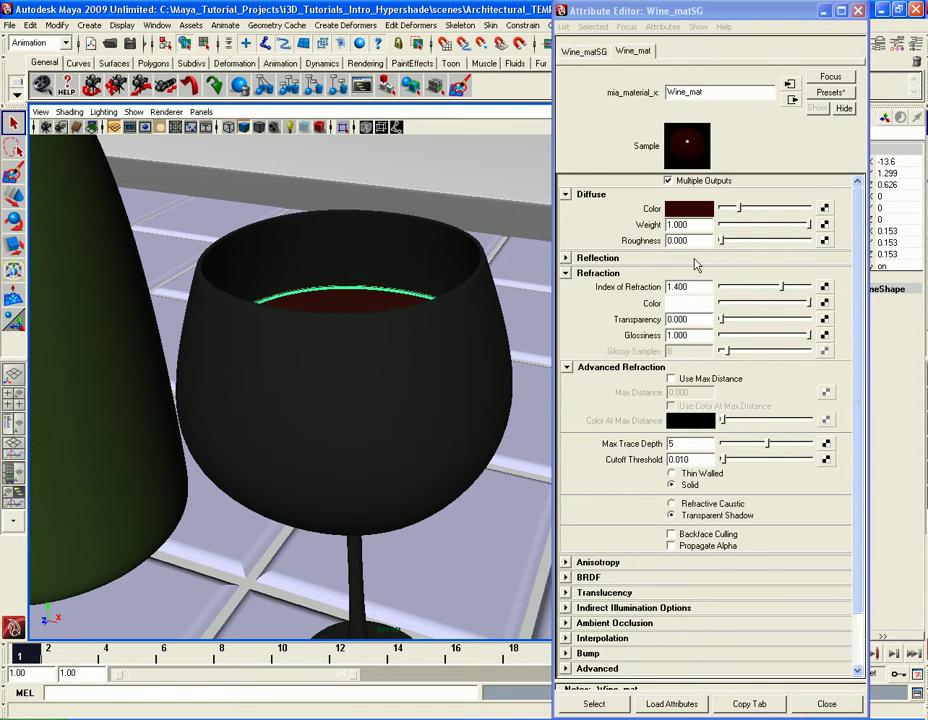
- Raise the wine material's Reflectivity to 1
left_click(598, 258)
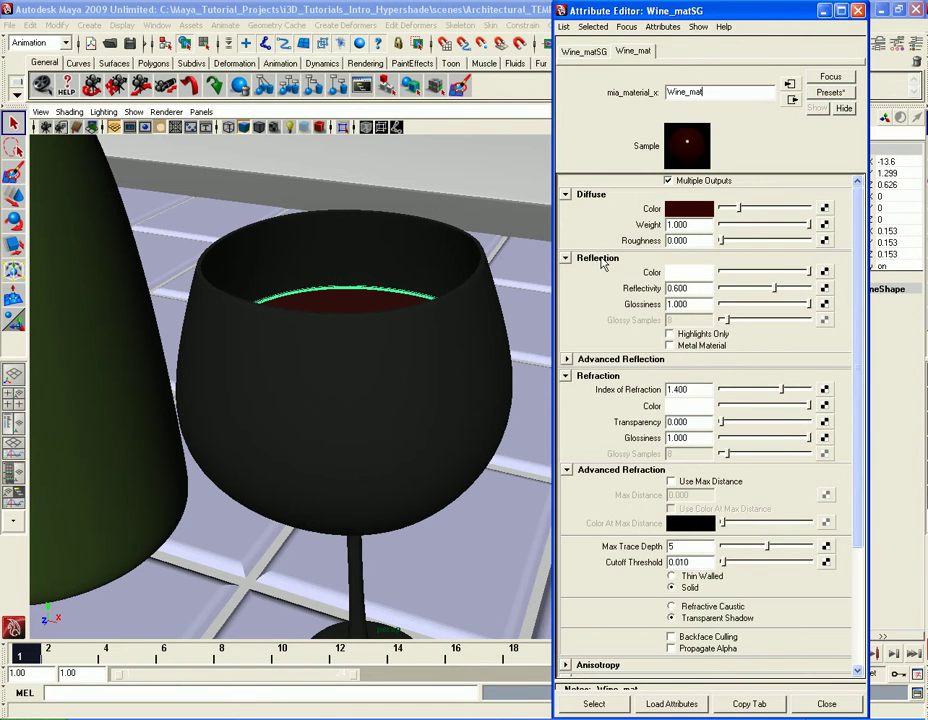
left_click_drag(775, 289, 812, 289)
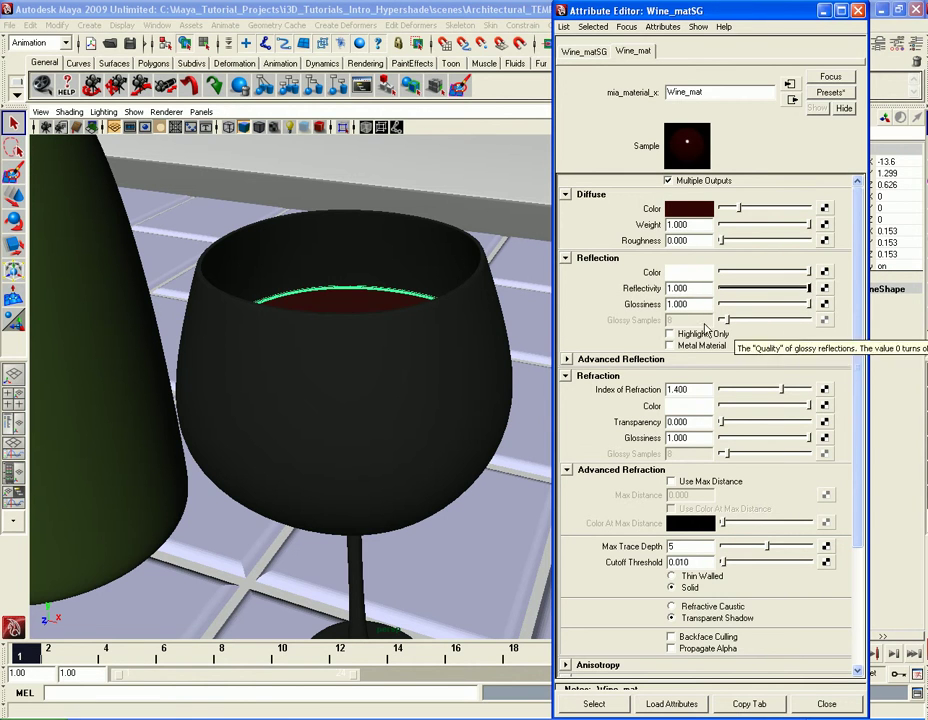
left_click(620, 358)
left_click(624, 357)
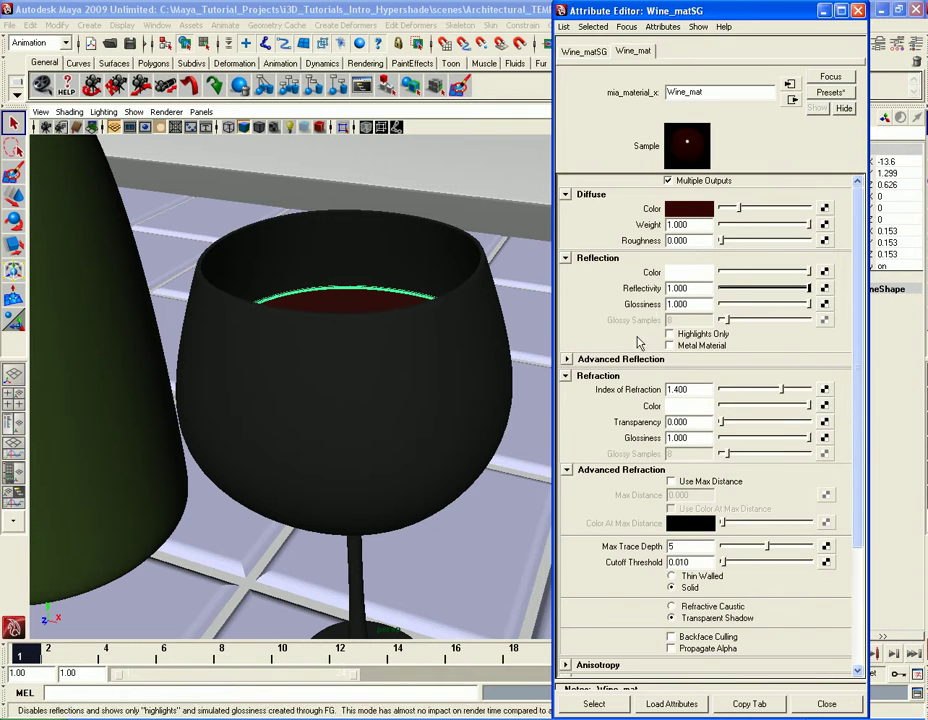
left_click(585, 258)
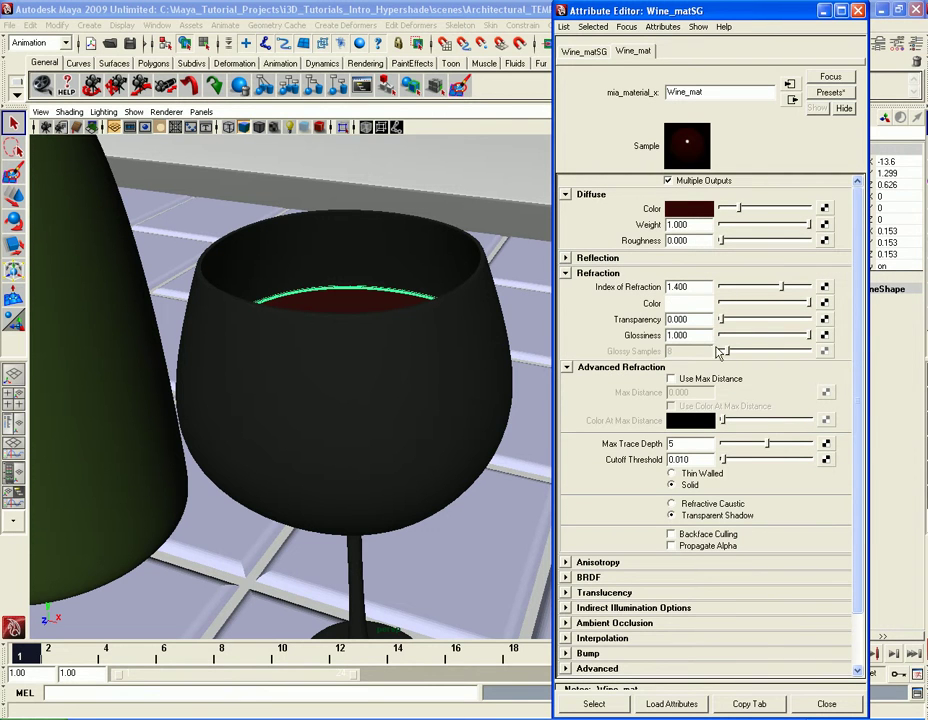
- Set the wine material's refraction Transparency to 1 and its Index of Refraction to 1.339
left_click_drag(724, 320, 810, 320)
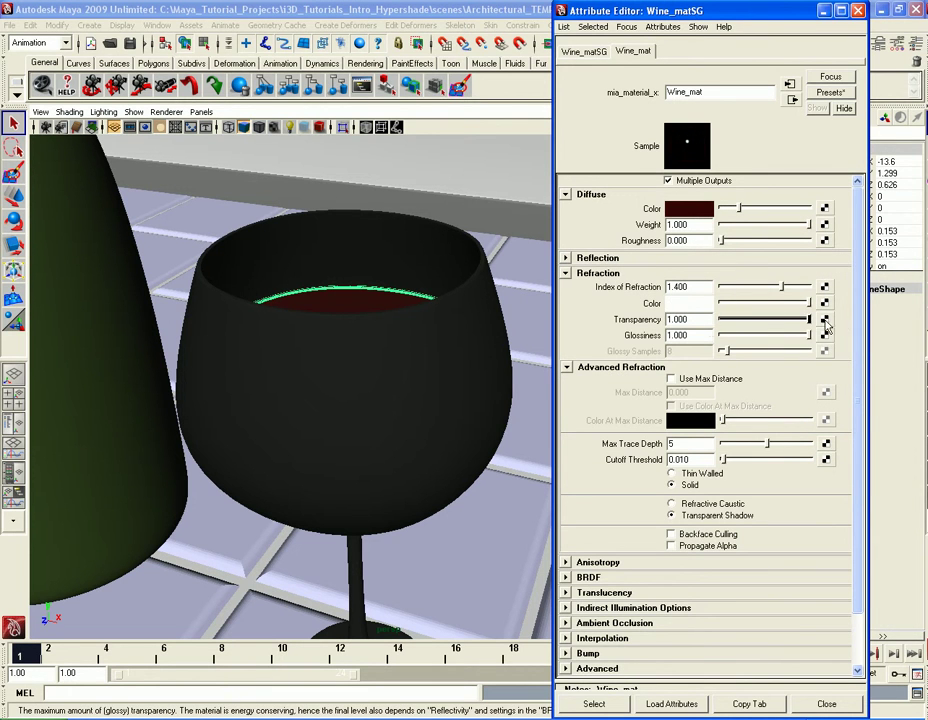
double_click(700, 287)
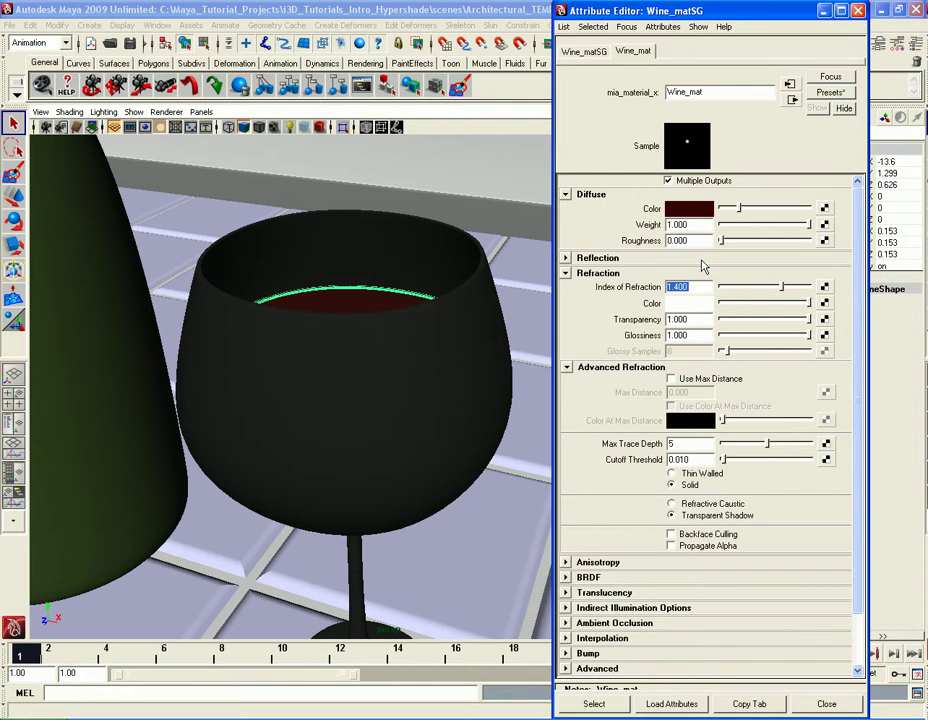
type("1.")
type(".339")
key("Return")
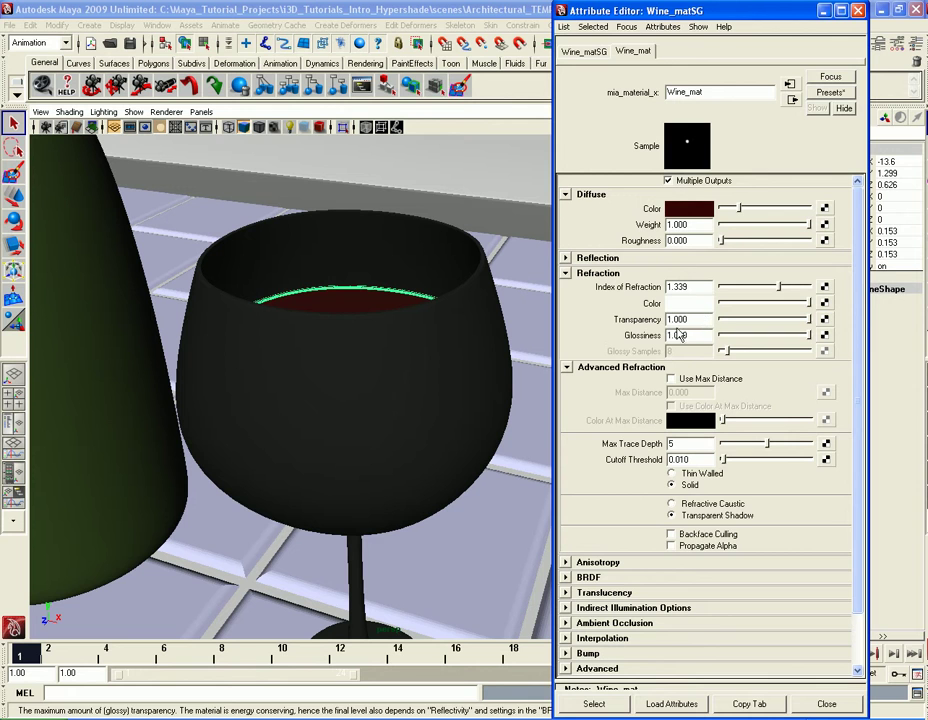
- Enable Use Fresnel Reflection for the wine material and check its Ambient Occlusion settings
scroll(856, 400, "down", 2)
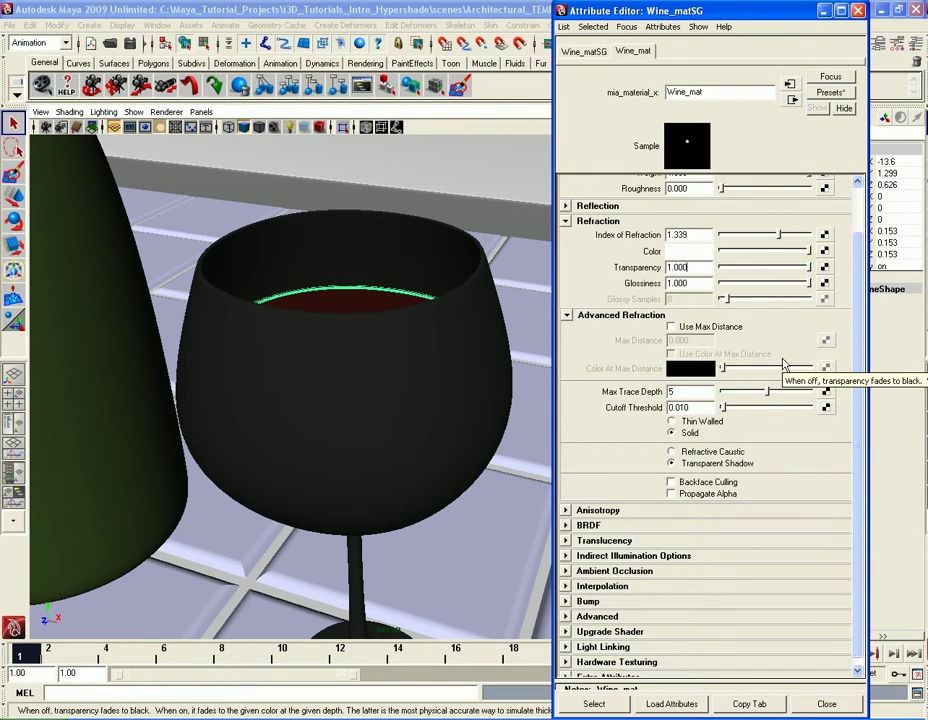
scroll(860, 355, "down", 1)
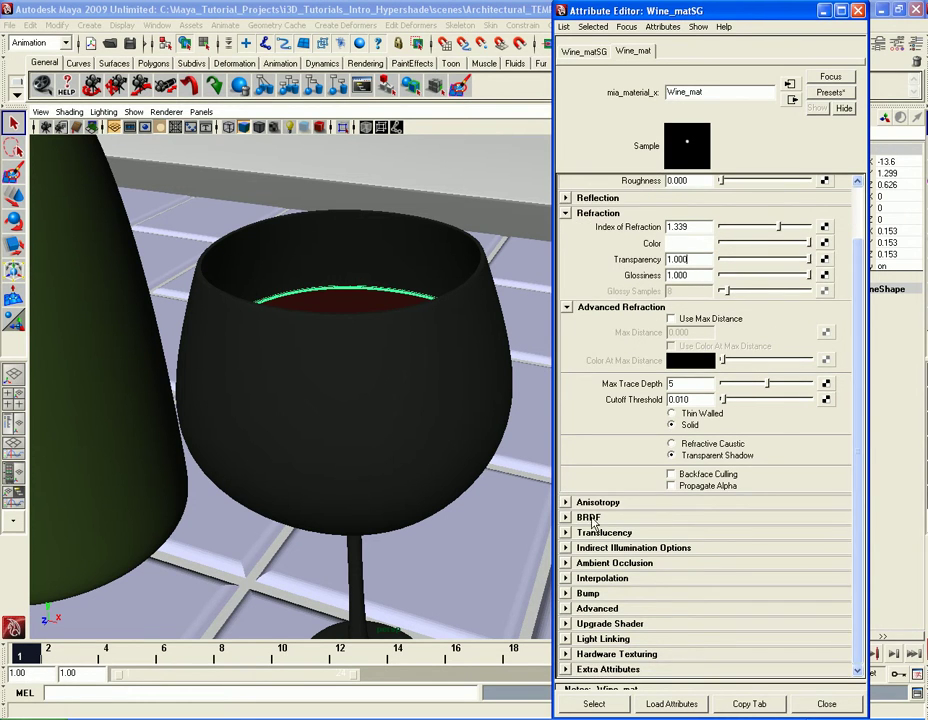
left_click(589, 517)
left_click(717, 530)
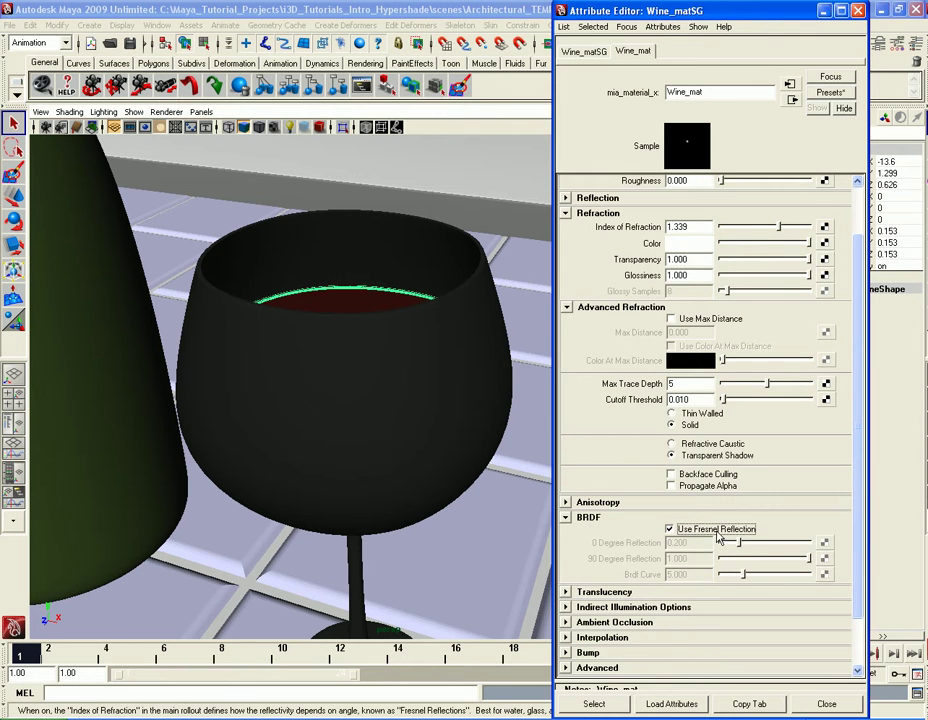
left_click(597, 519)
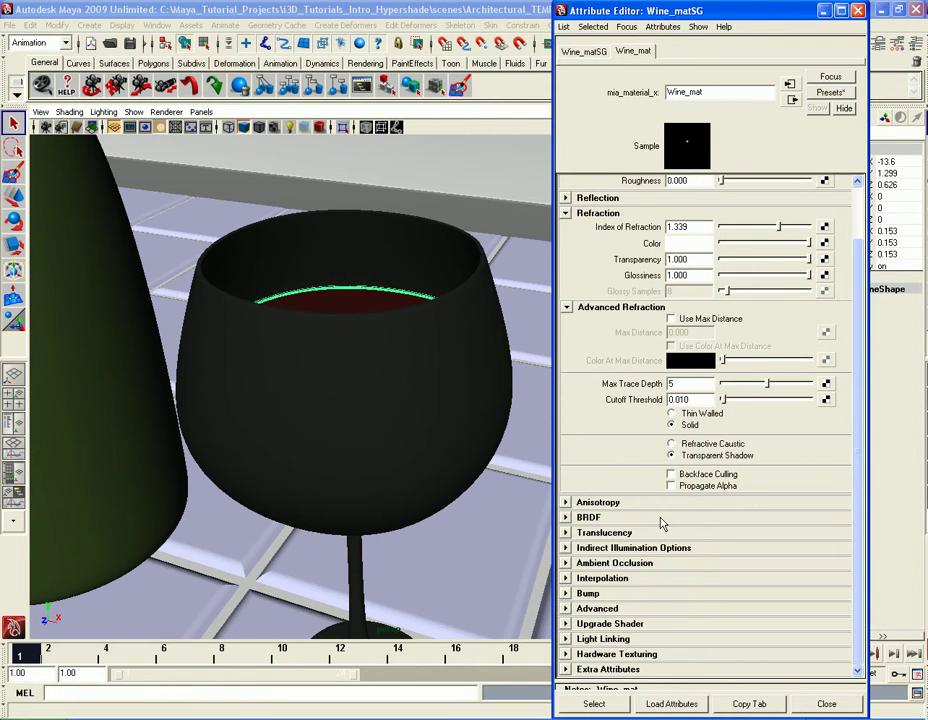
left_click(630, 564)
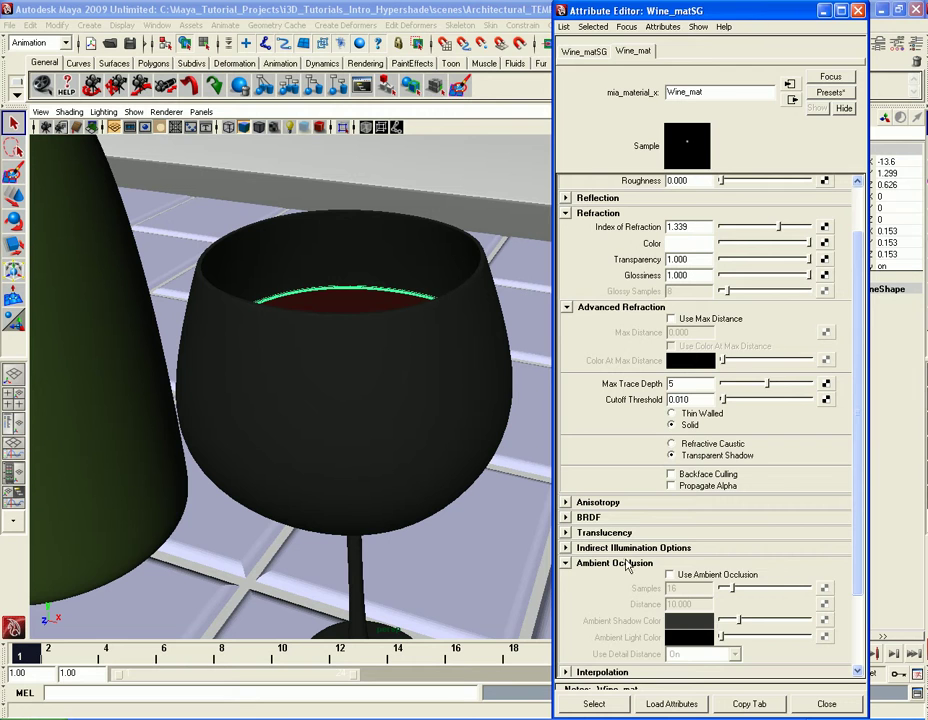
left_click(632, 564)
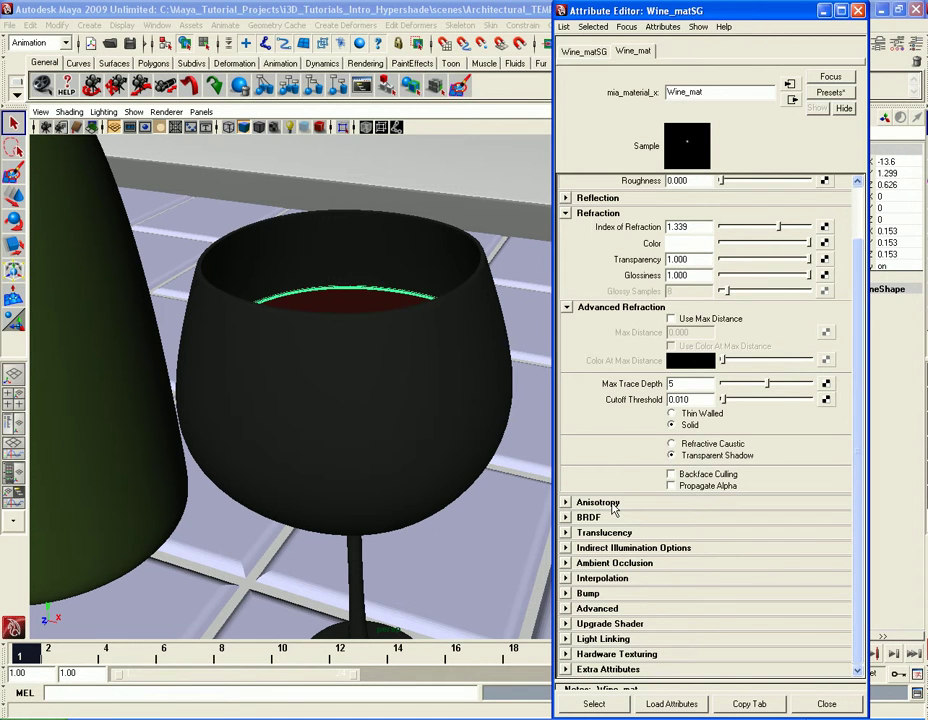
- Open the Render View beside the attribute window and render the wine glass region with mental ray
left_click(531, 438)
left_click_drag(620, 10, 620, 78)
left_click(613, 43)
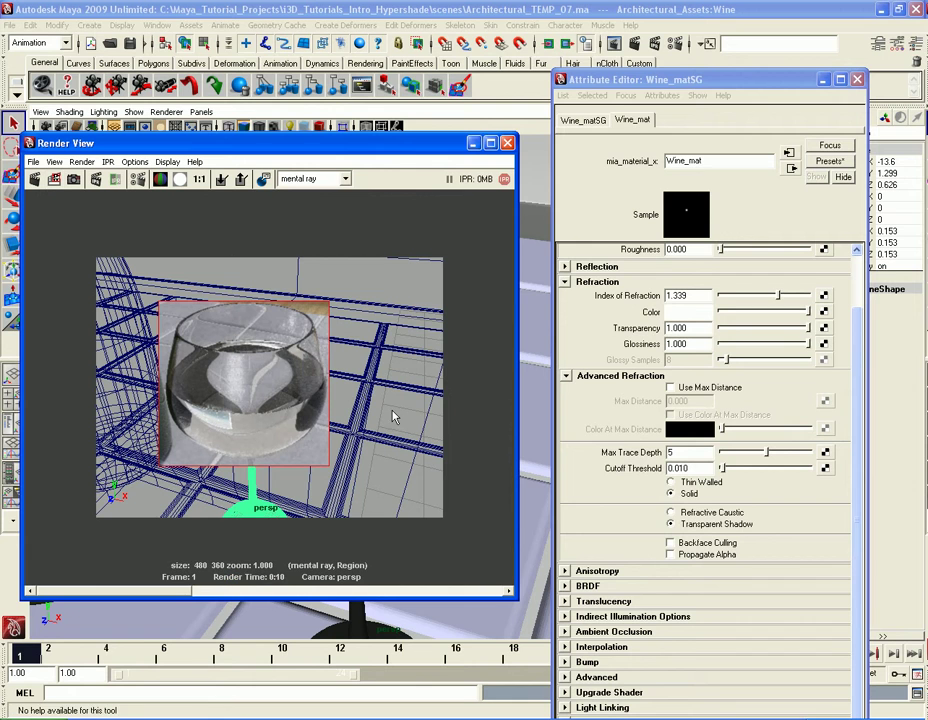
- Enable Use Max Distance and Use Color At Max Distance in the wine material's advanced refraction
scroll(870, 427, "up", 2)
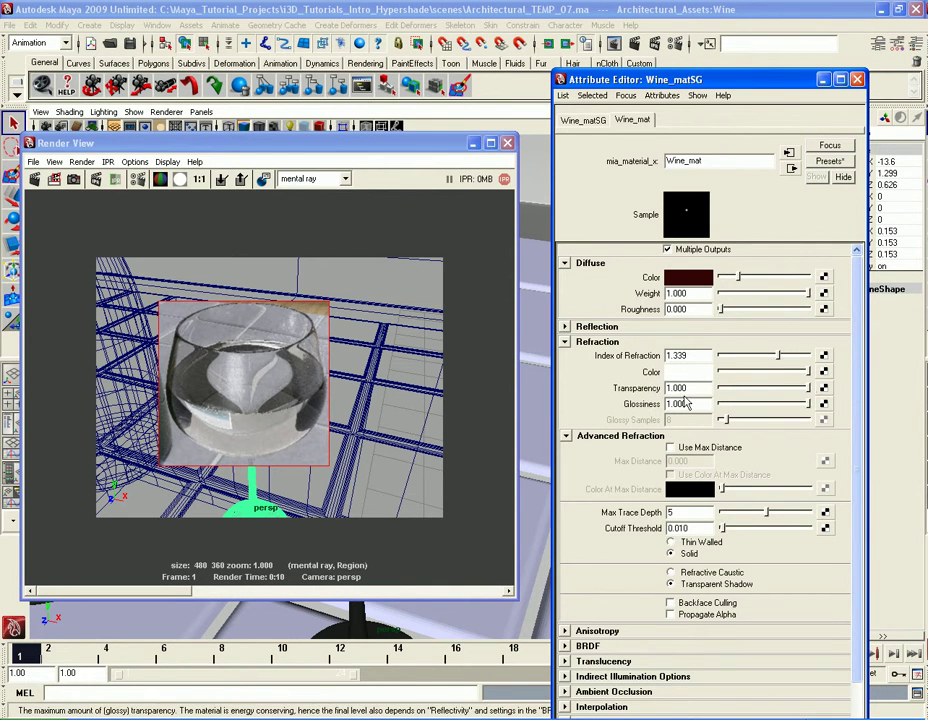
scroll(853, 360, "down", 2)
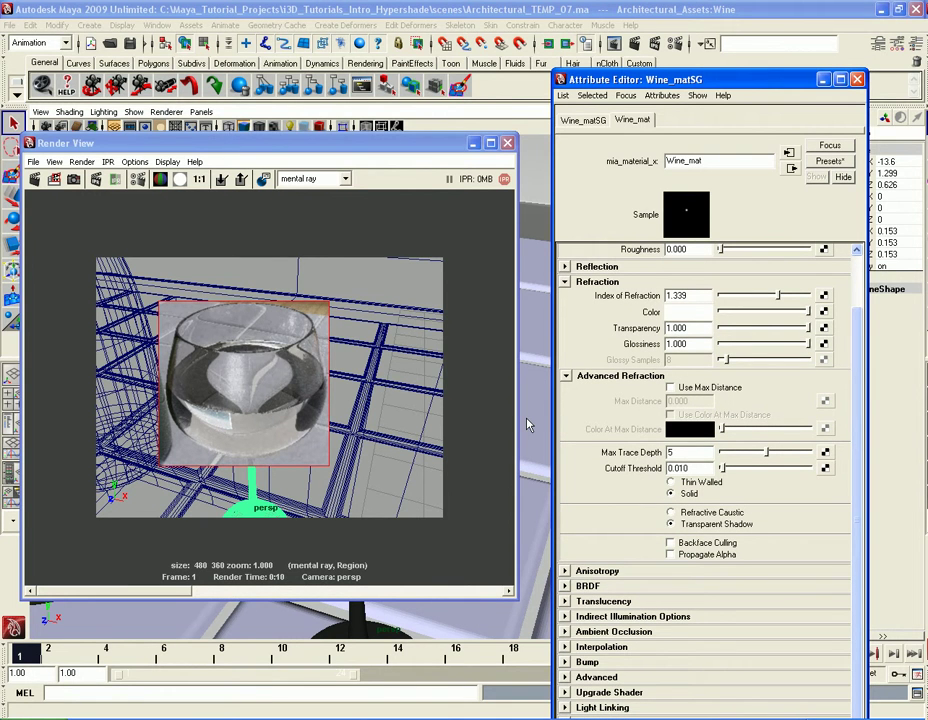
scroll(862, 380, "up", 2)
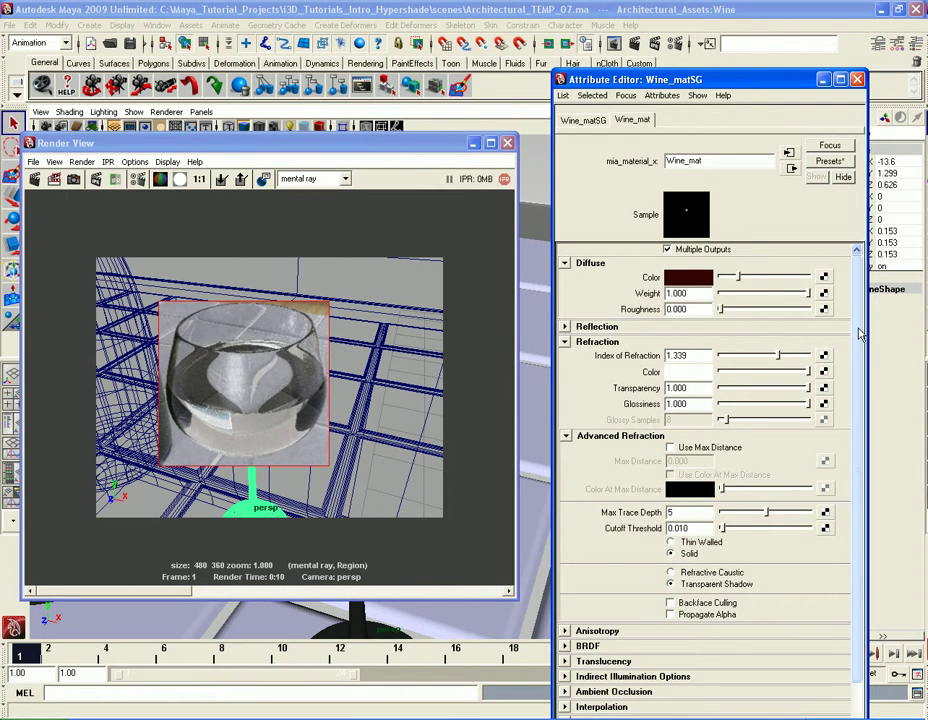
left_click_drag(859, 334, 859, 381)
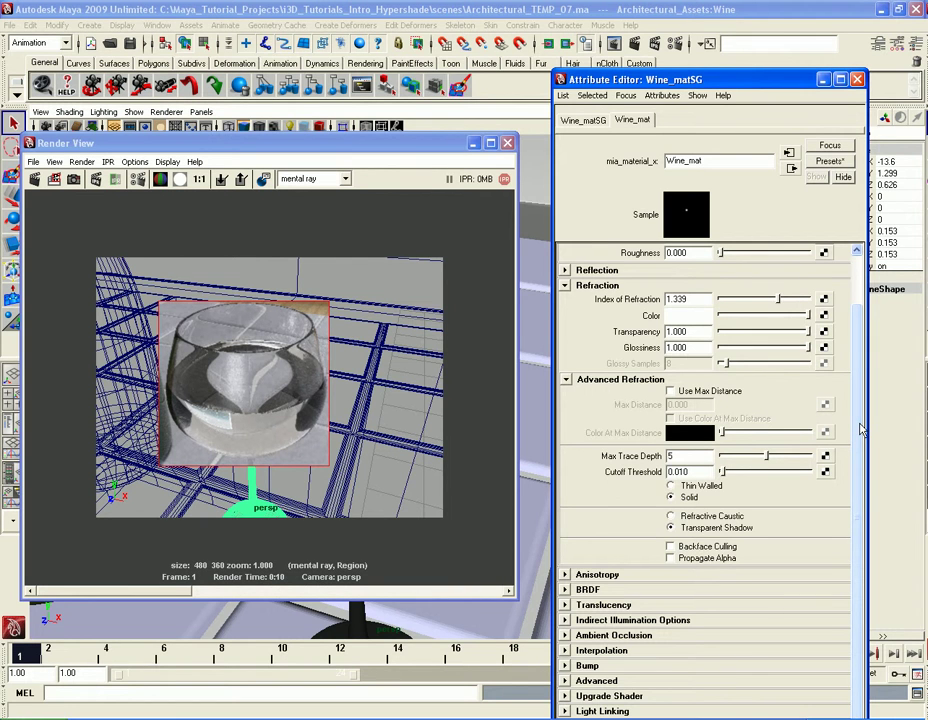
left_click_drag(861, 428, 861, 431)
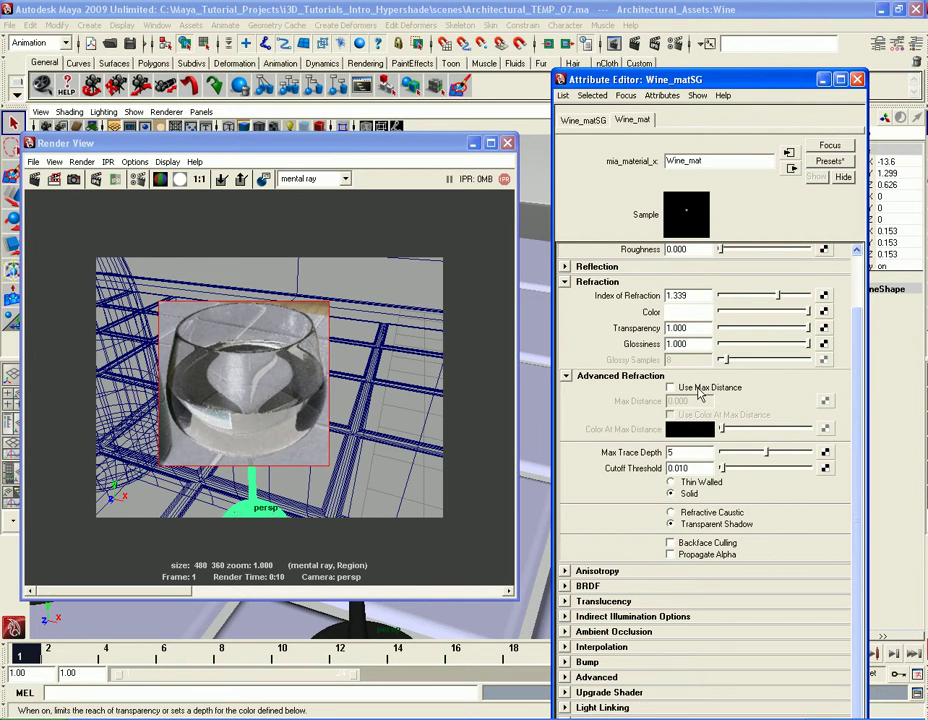
left_click(698, 388)
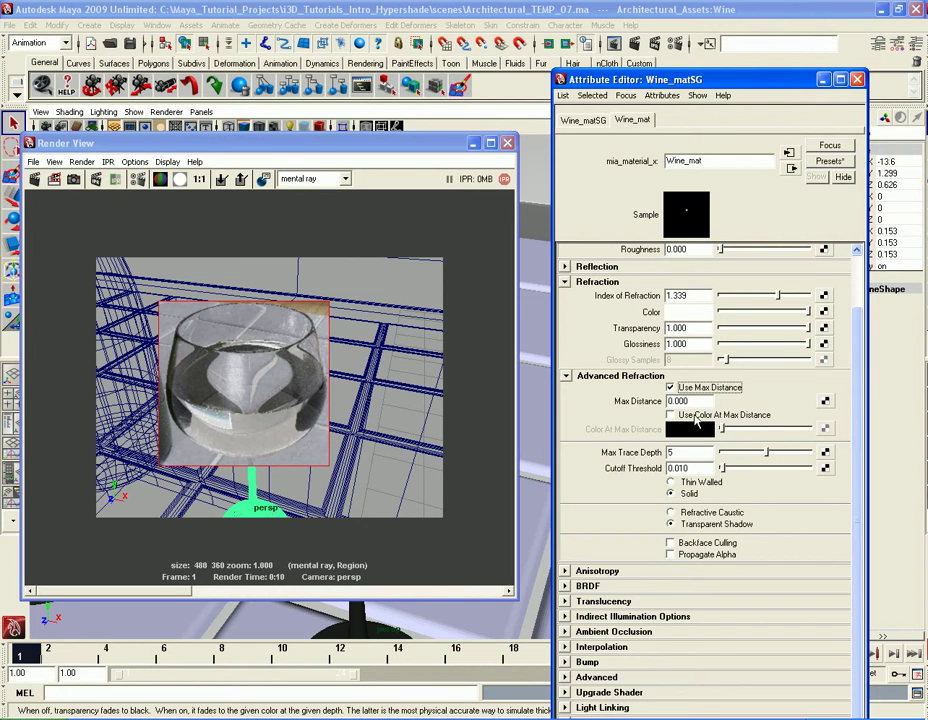
left_click(671, 414)
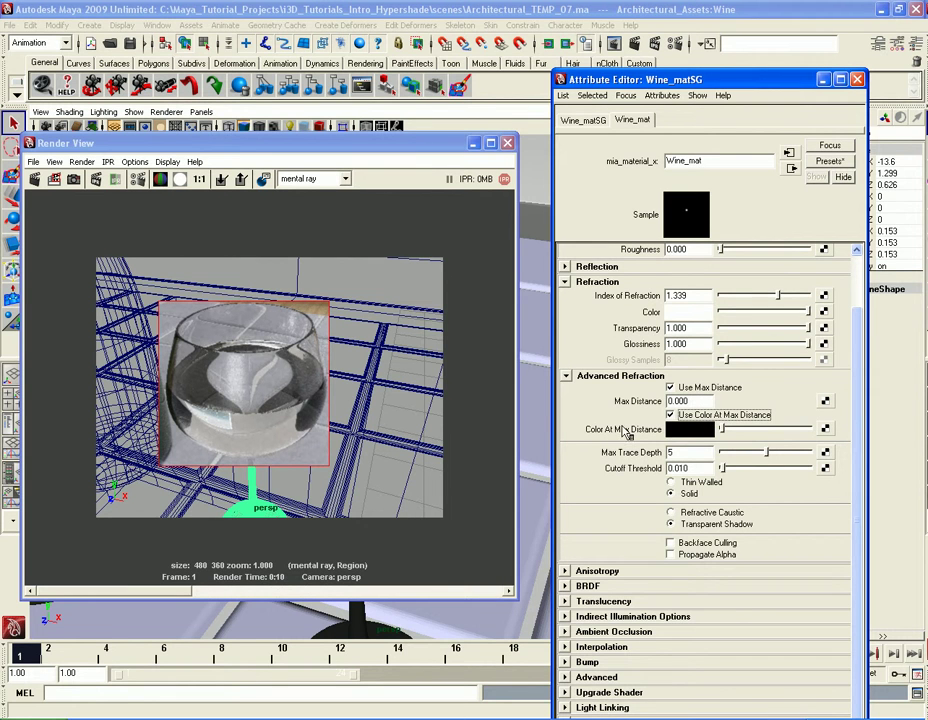
scroll(859, 431, "up", 2)
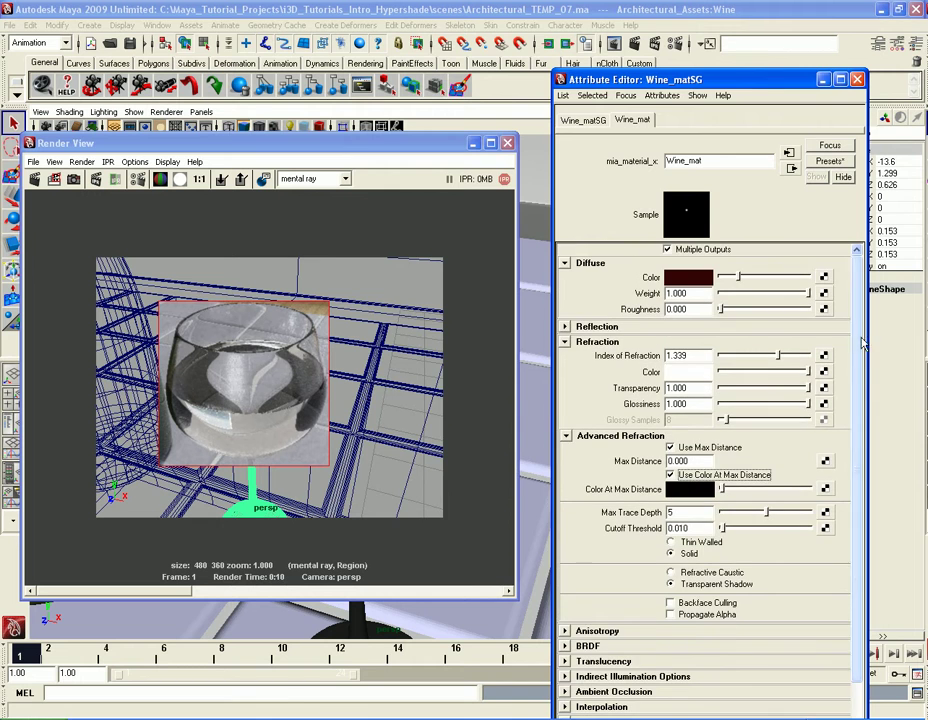
- Set the wine material's Color At Max Distance to the dark red sampled from its diffuse color
left_click(696, 494)
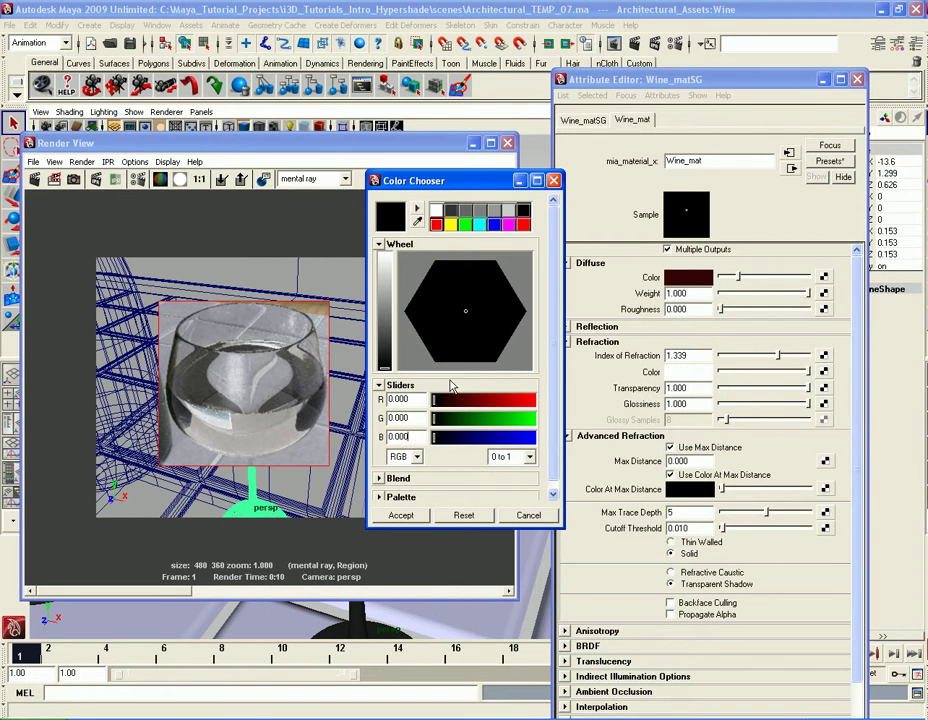
left_click(417, 222)
left_click(697, 272)
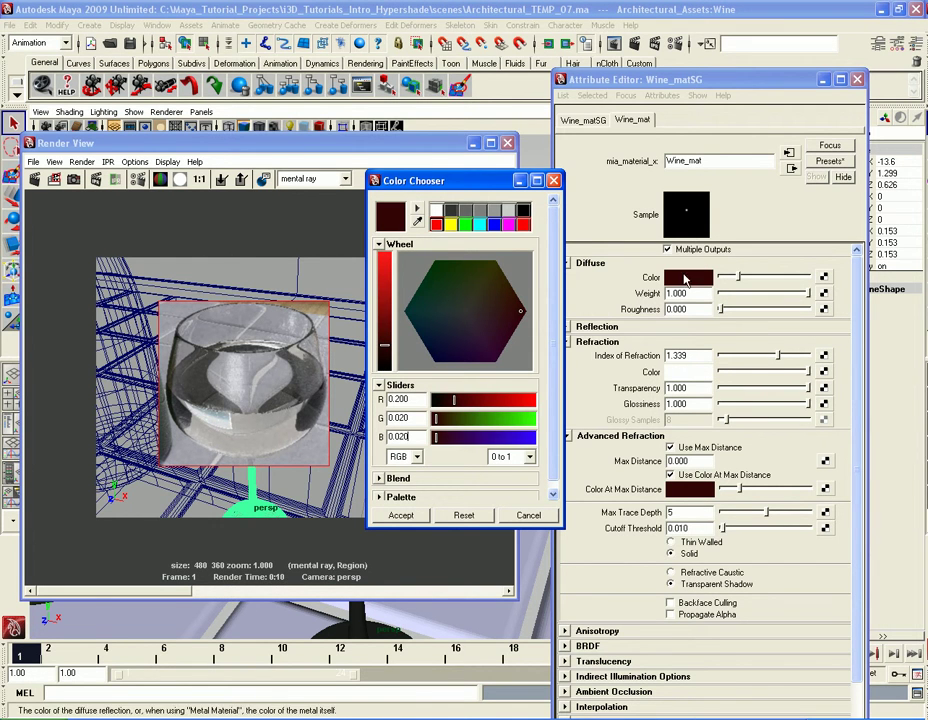
left_click(401, 515)
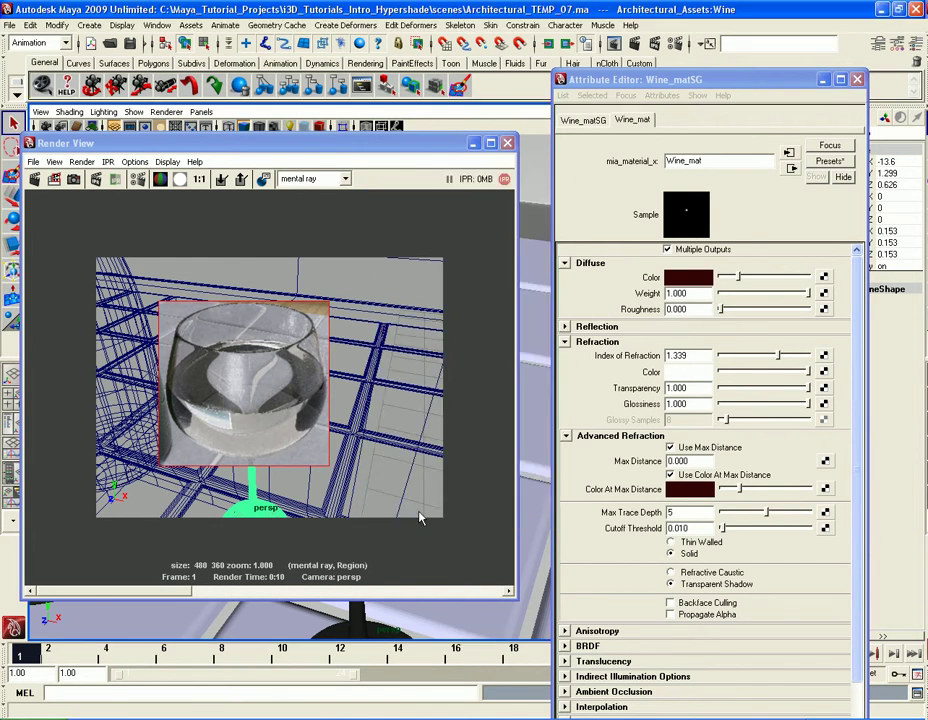
left_click(54, 179)
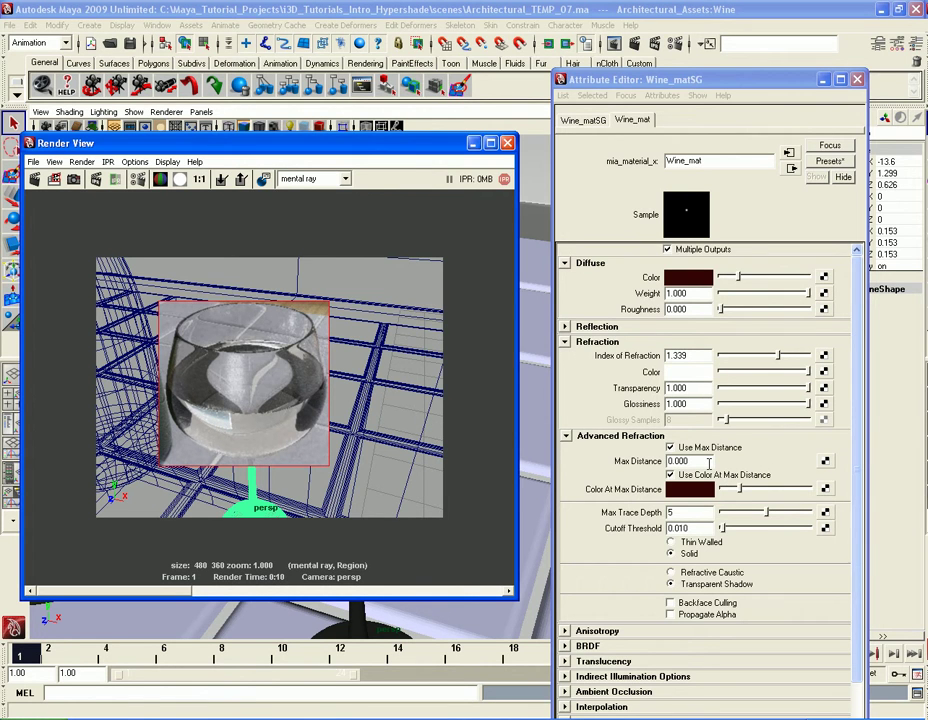
- Set the wine material's refraction Max Distance to 2 and re-render the wine glass region
left_click(709, 462)
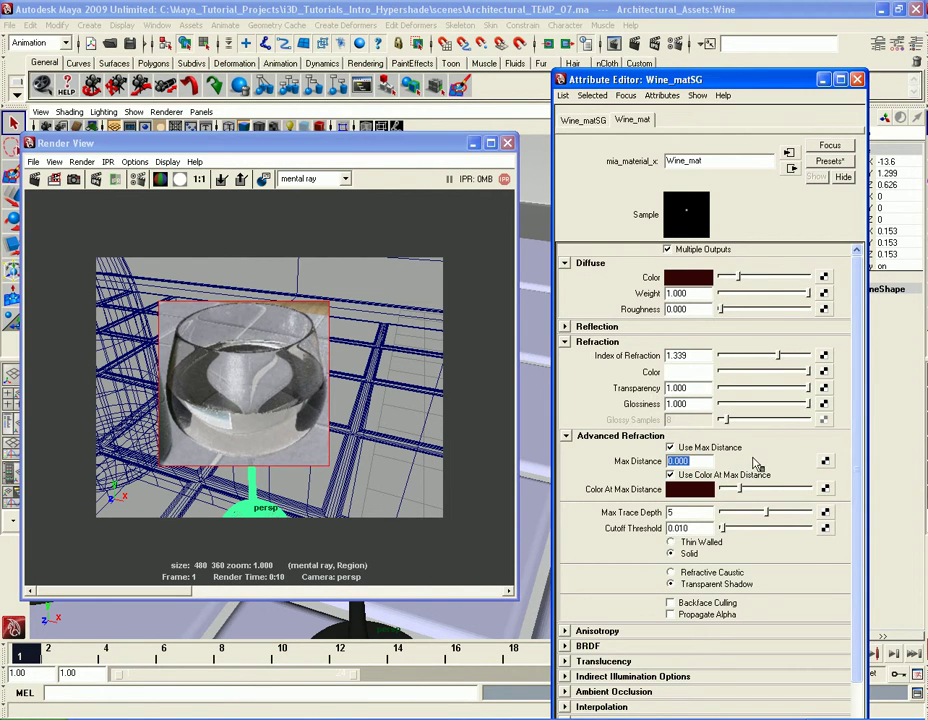
type("2")
key("Return")
left_click(54, 179)
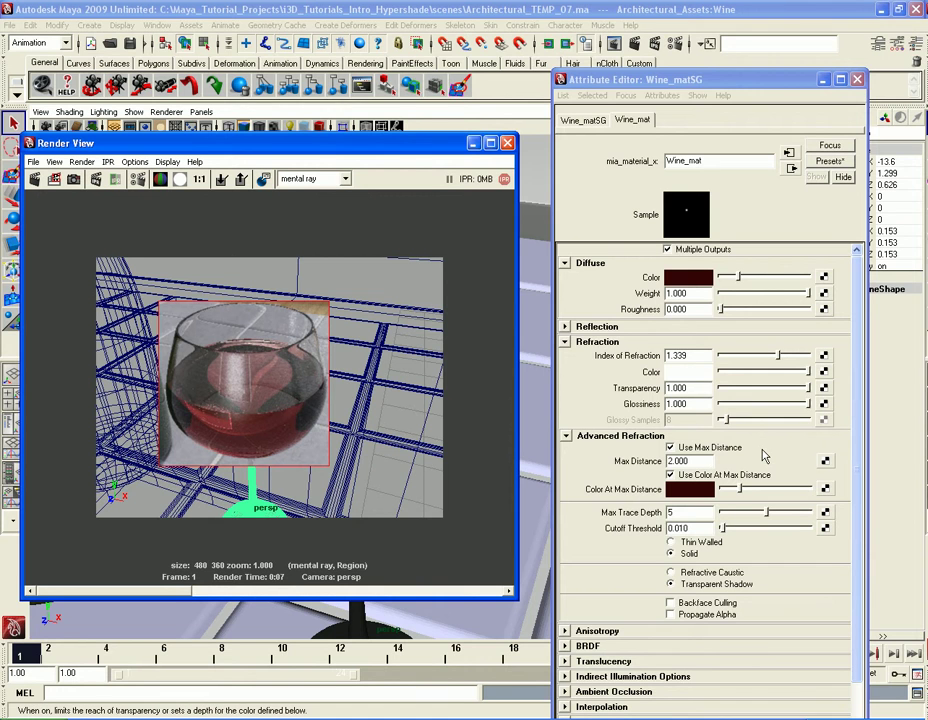
- Try refraction Max Distance values of 0.2 and 1 on the wine material, rendering the glass region for each
double_click(705, 463)
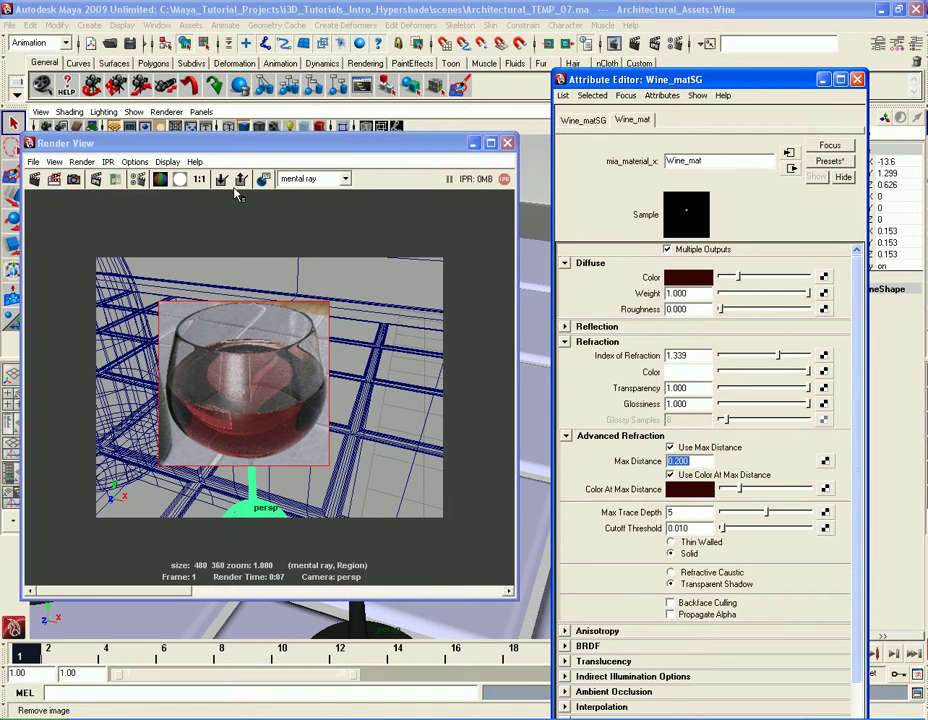
left_click(54, 179)
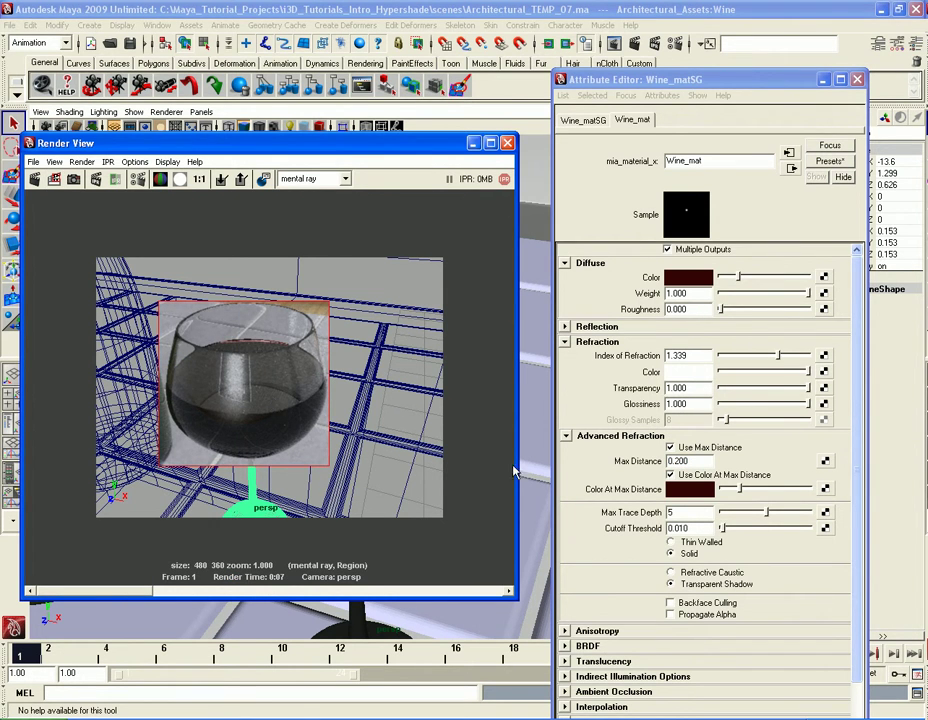
double_click(700, 461)
type("1")
key("Return")
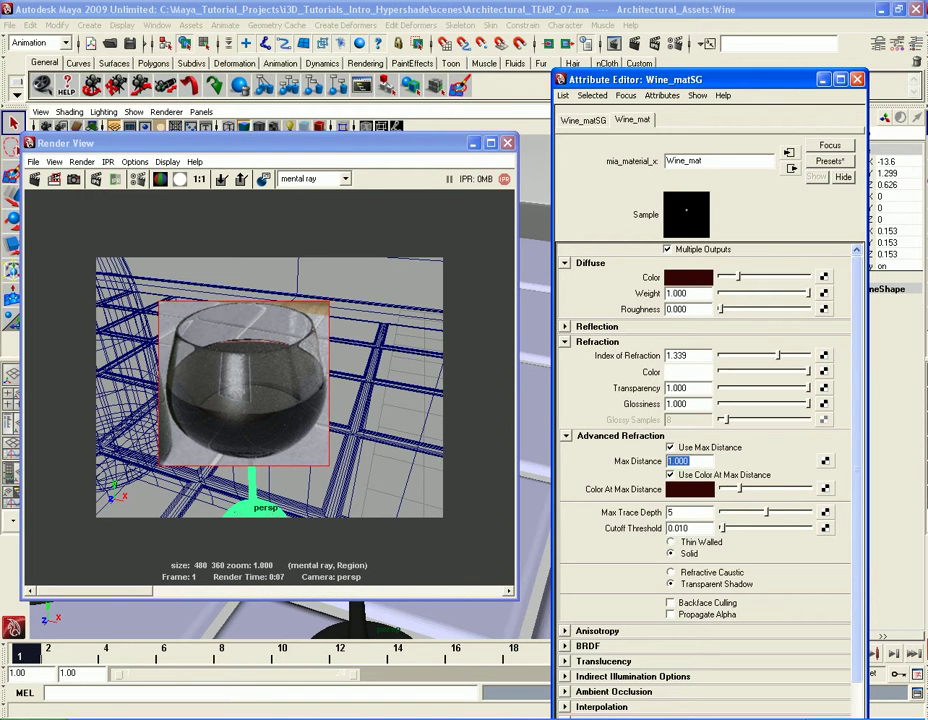
left_click(54, 178)
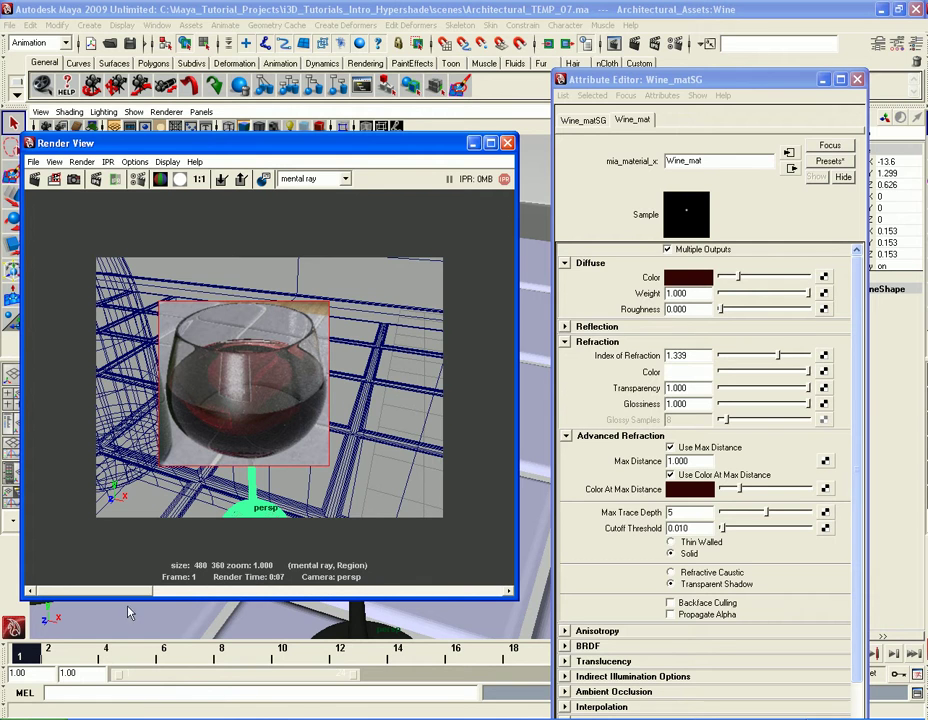
- Compare the stored wine glass renders and set the wine material's Max Distance to 2
left_click_drag(112, 592, 199, 597)
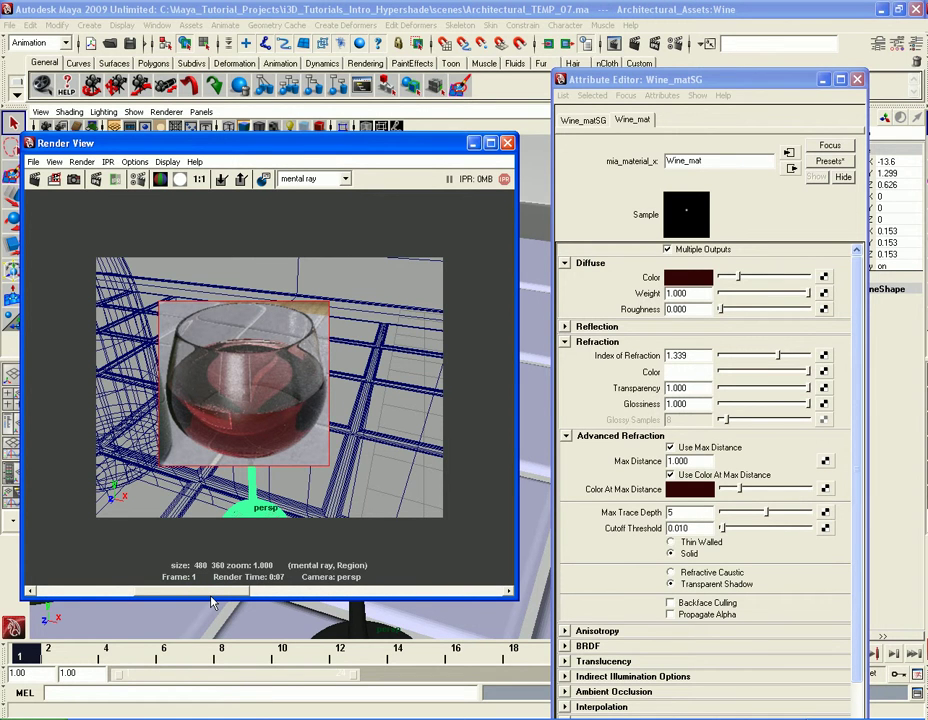
left_click_drag(212, 597, 108, 597)
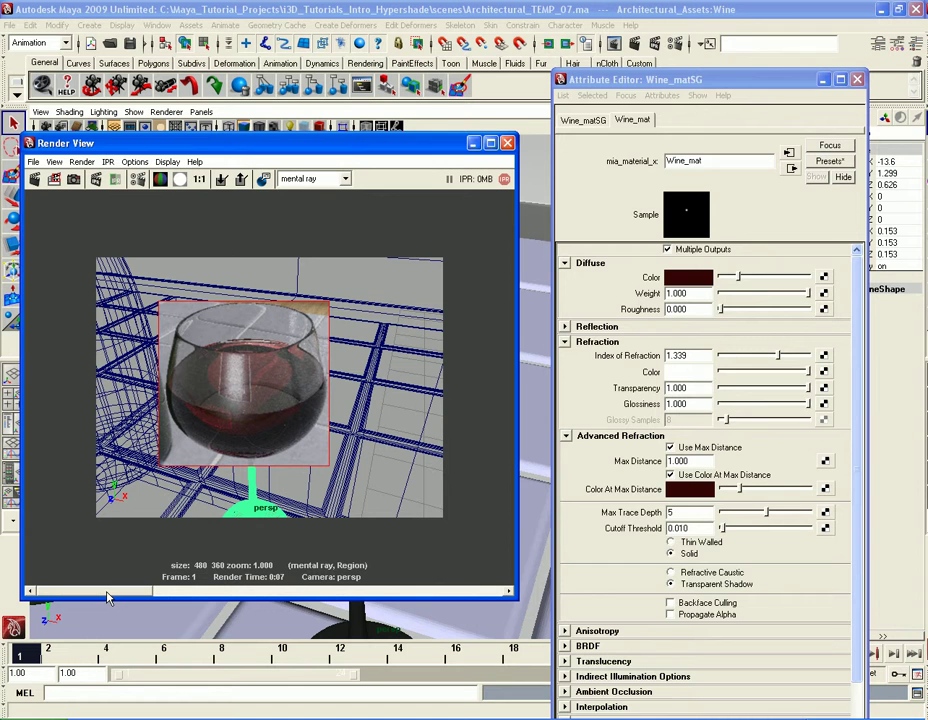
left_click_drag(108, 597, 190, 594)
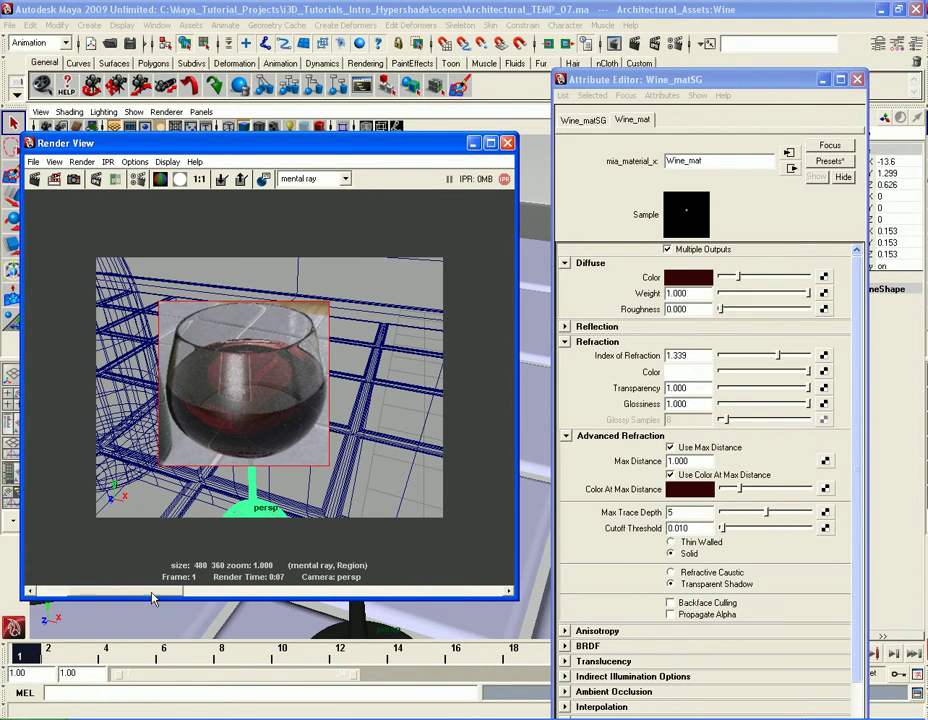
double_click(698, 461)
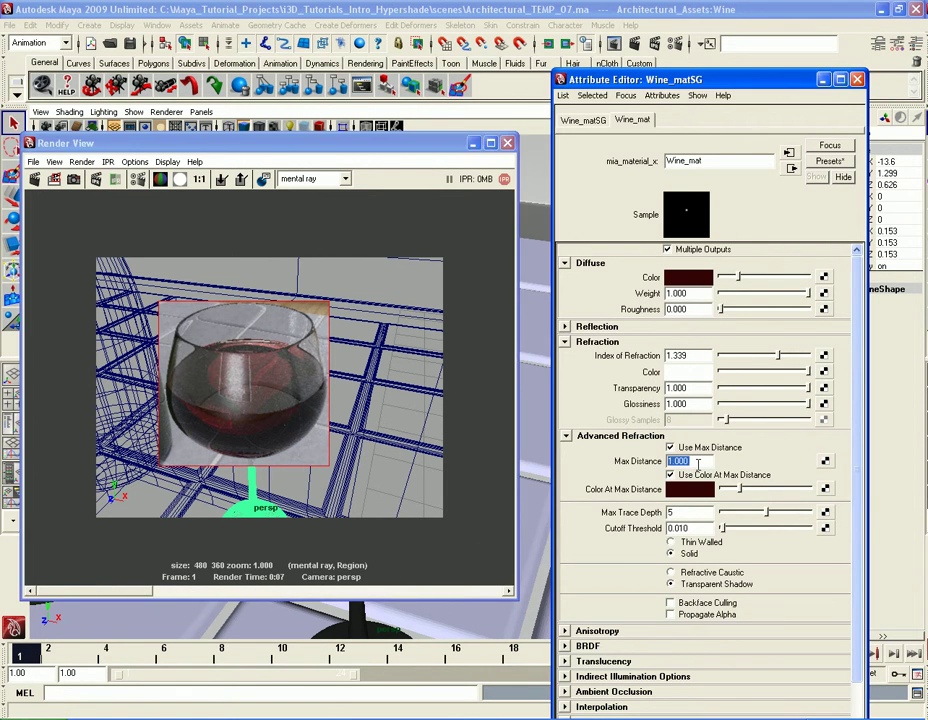
type("2")
key("Return")
- Examine the wine's color and refraction up close in the rendered glass and return the image to real size
left_click(270, 455)
scroll(270, 455, "up", 5)
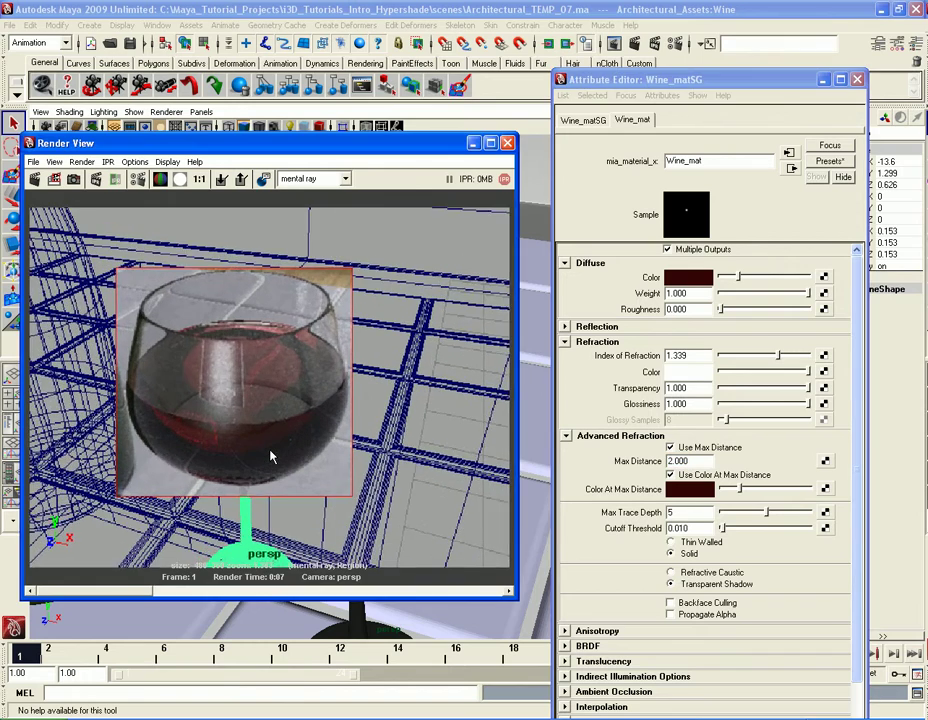
scroll(270, 456, "down", 1)
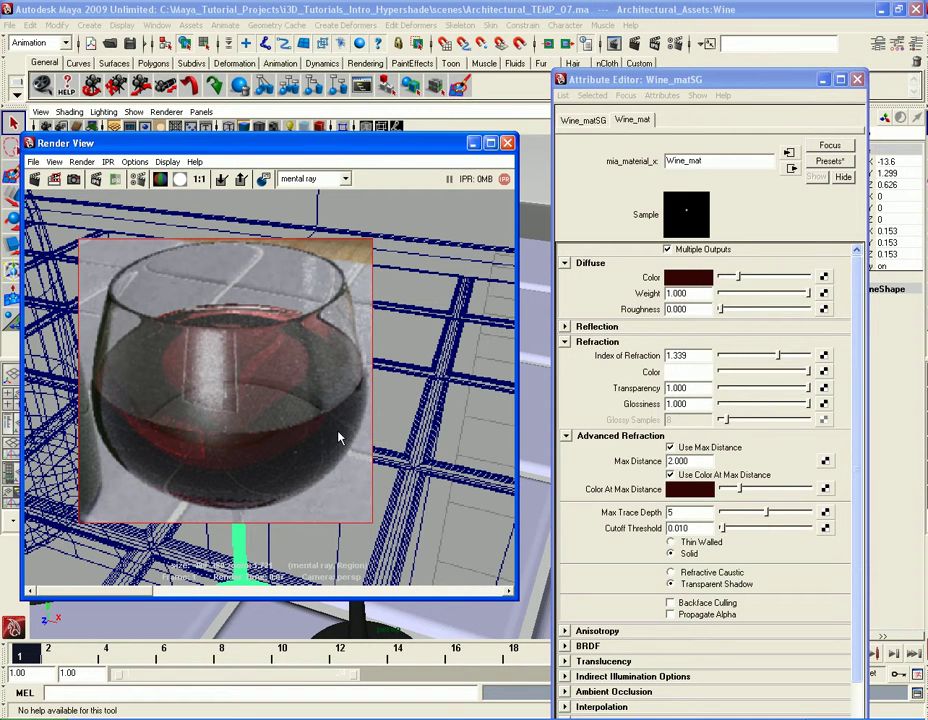
left_click(860, 486)
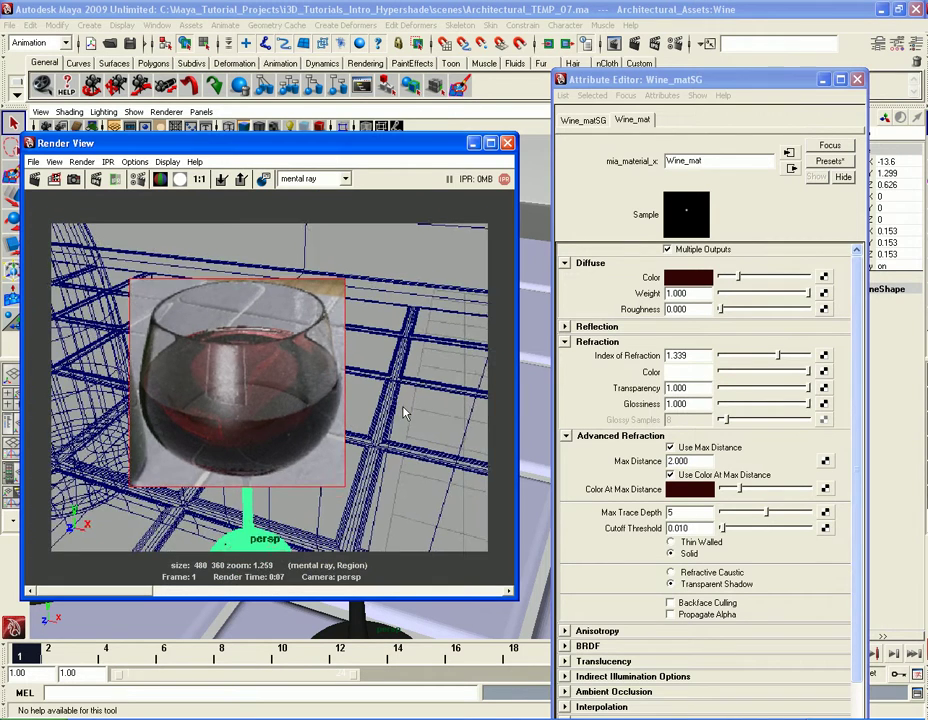
scroll(404, 413, "up", 1)
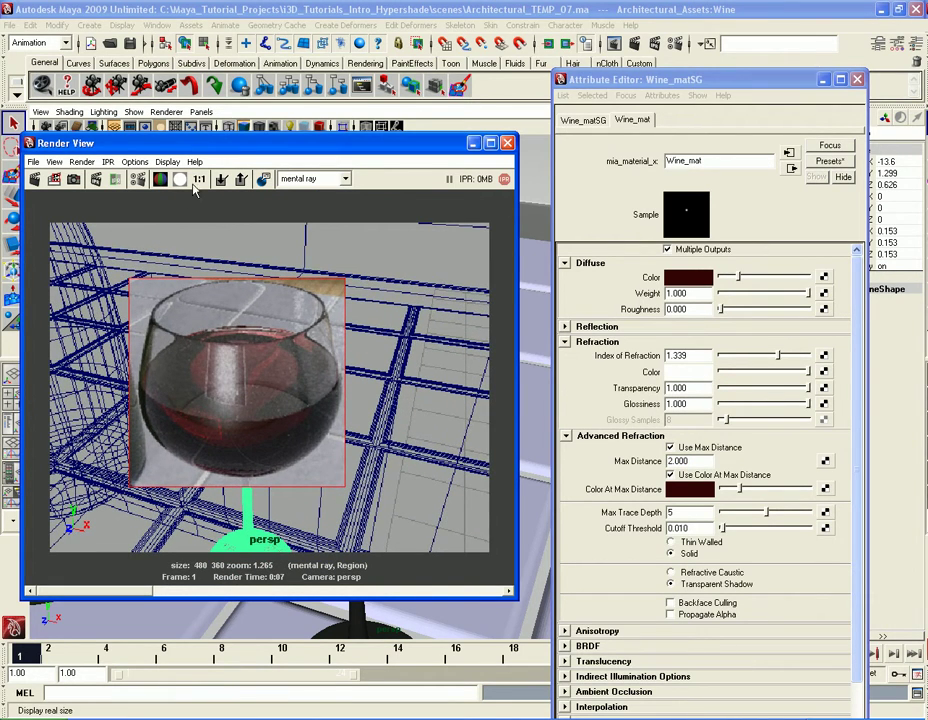
left_click(199, 181)
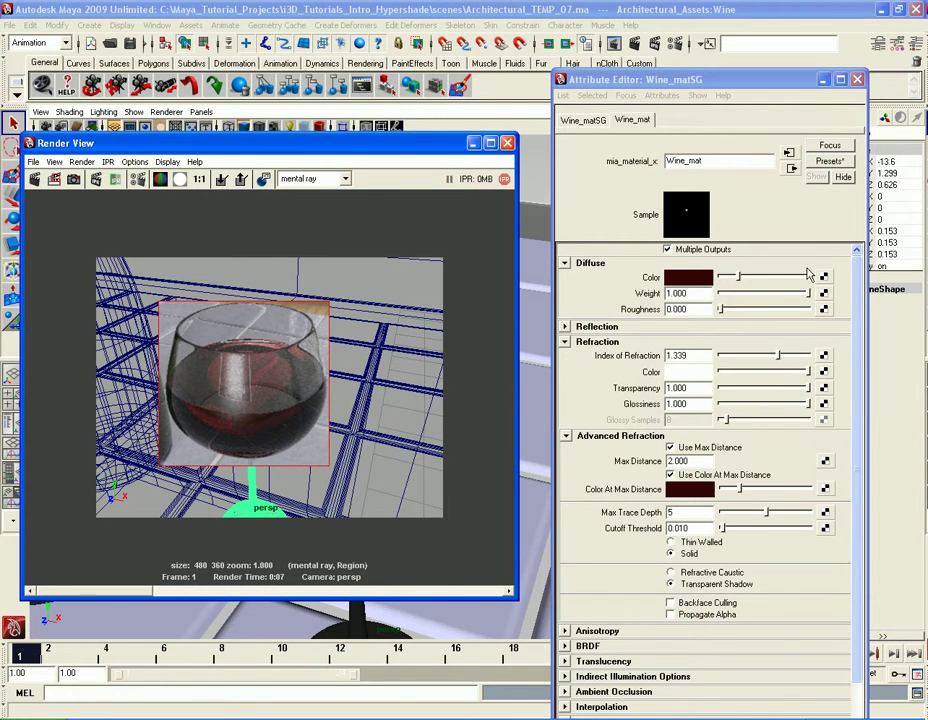
- Close the wine material's attributes and the render window, and select the vase in the perspective view
left_click(857, 79)
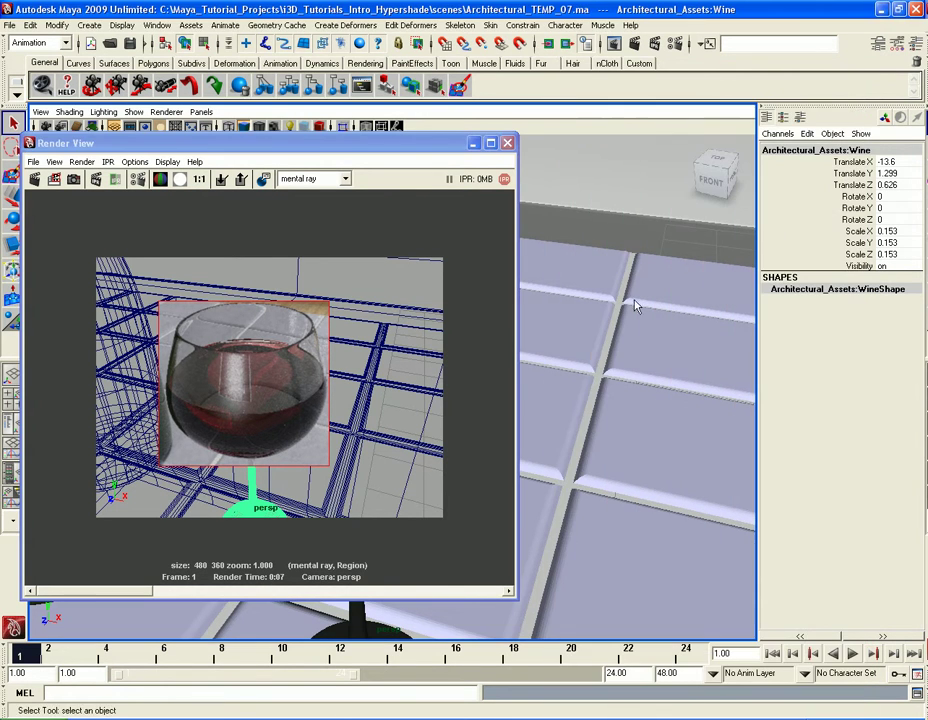
left_click(509, 147)
scroll(480, 500, "down", 5)
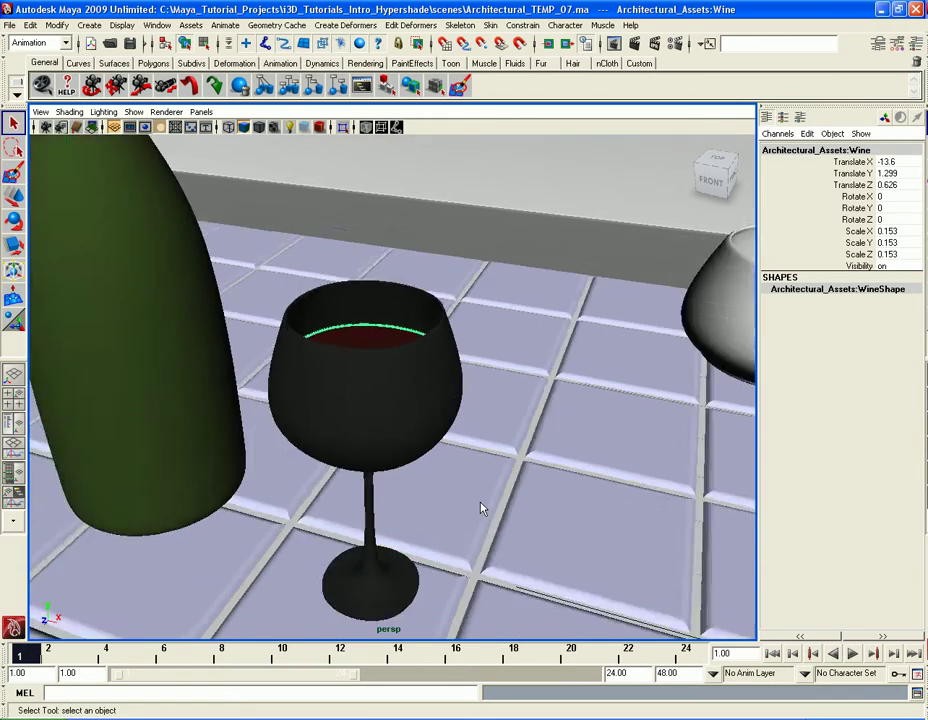
middle_click_drag(510, 493, 305, 449, "alt")
left_click_drag(640, 443, 435, 436, "alt")
left_click(436, 436)
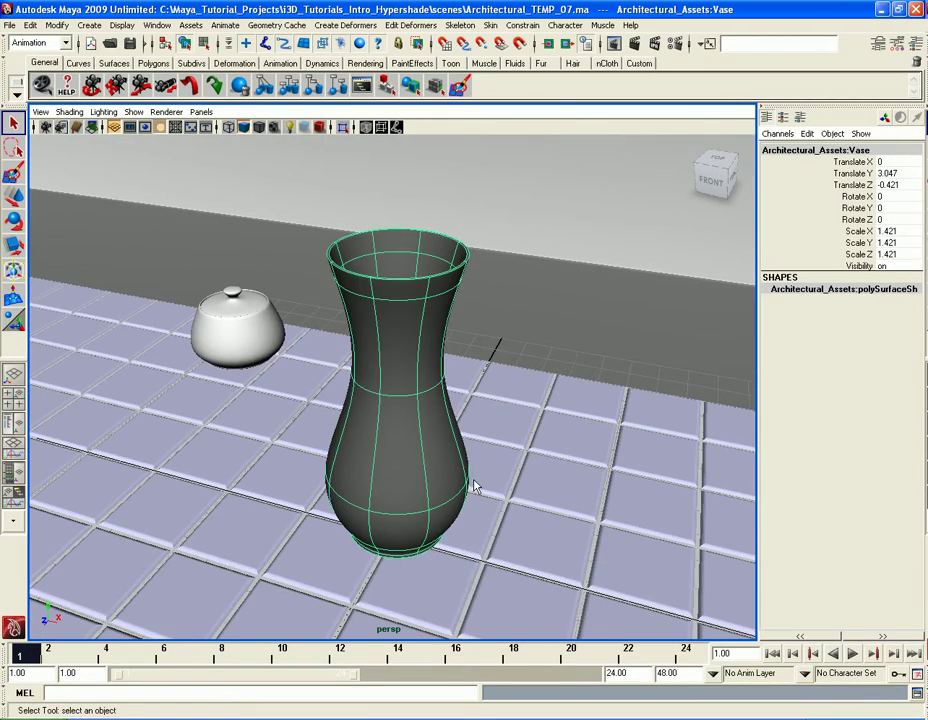
scroll(474, 486, "down", 3)
middle_click_drag(514, 476, 525, 482, "alt")
scroll(524, 482, "up", 4)
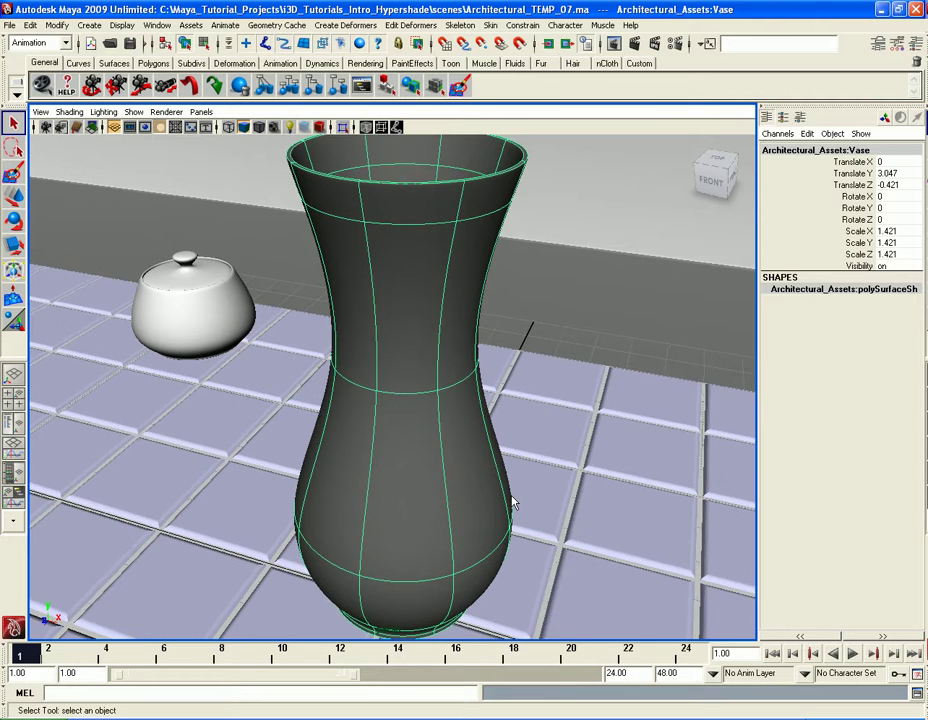
scroll(511, 497, "down", 2)
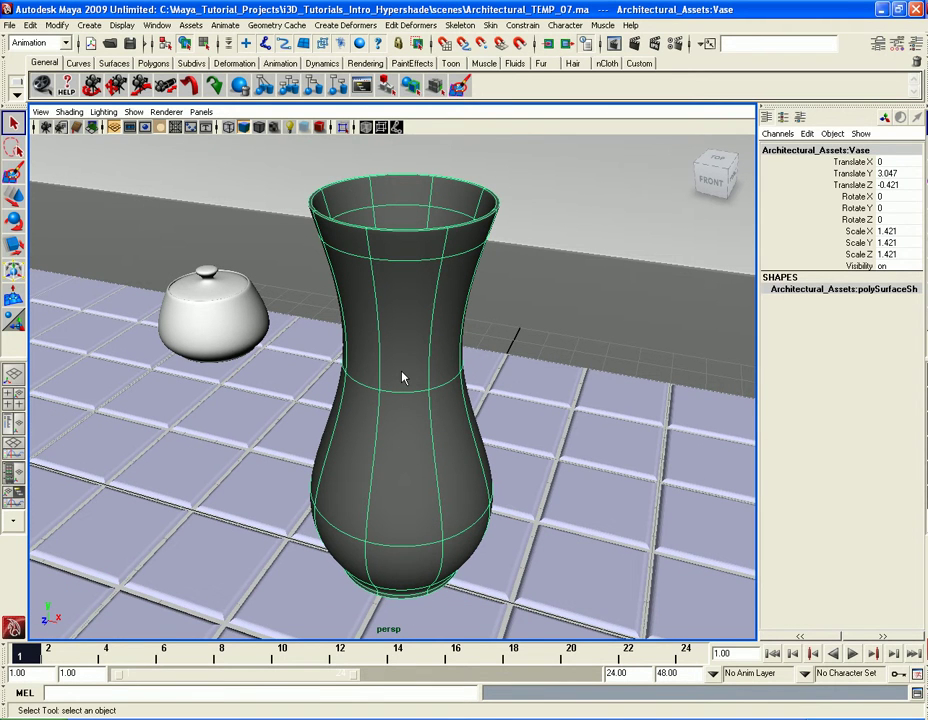
- Assign a new mia_material_x to the vase and name the material Vase_mat
right_click_drag(404, 355, 552, 439)
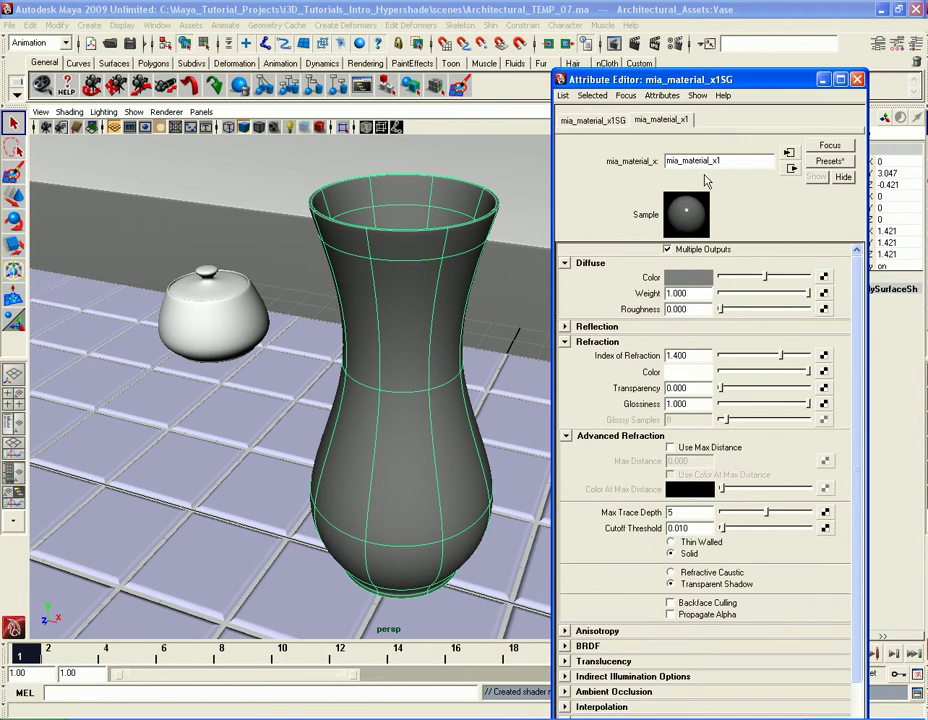
double_click(695, 160)
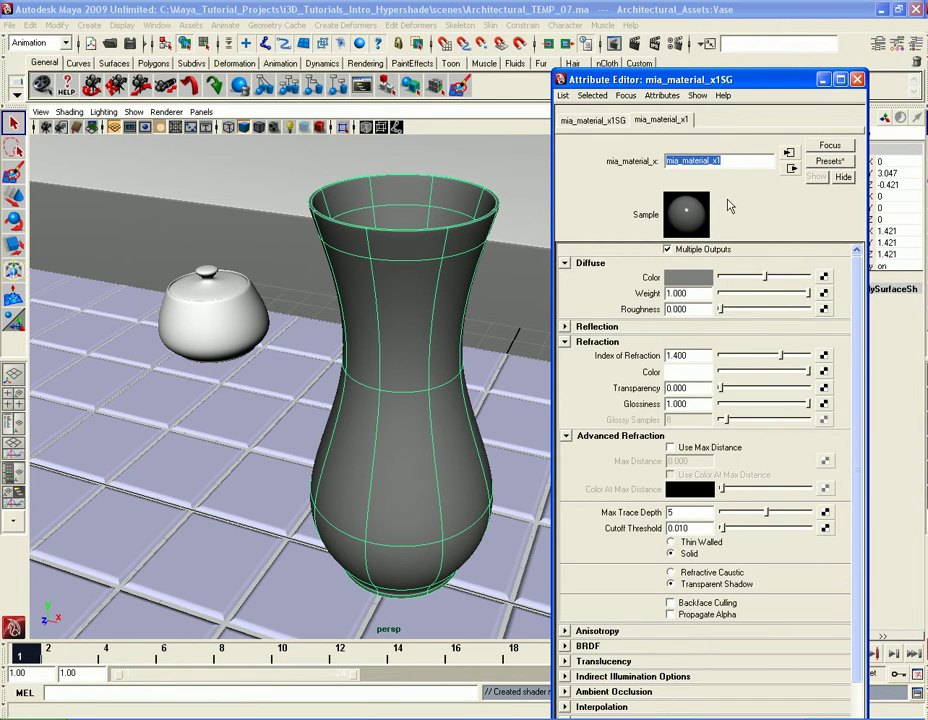
type("Vase_mat")
key("Return")
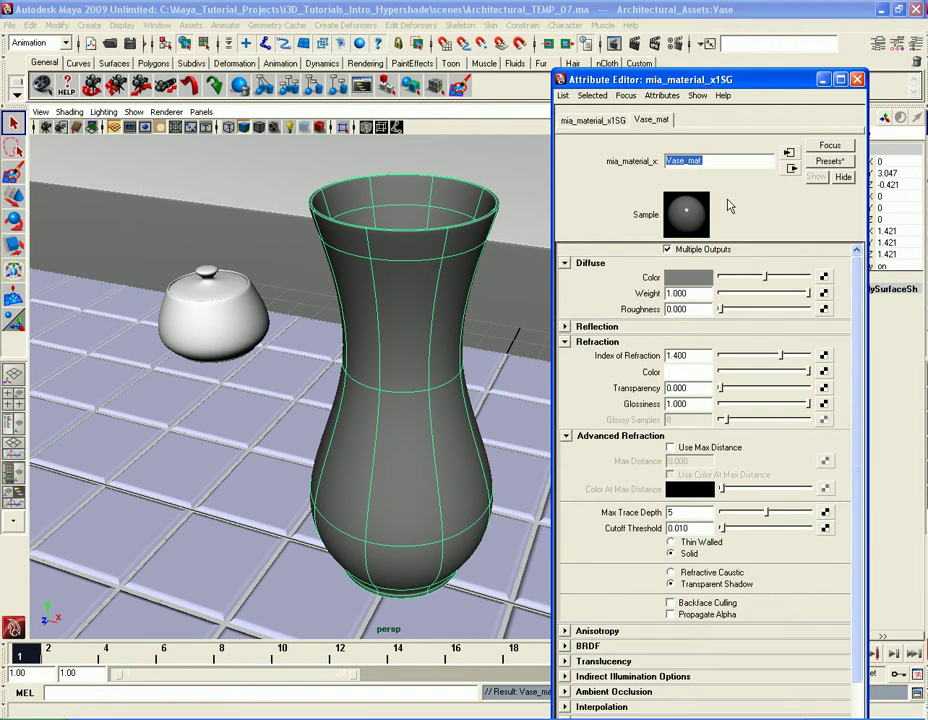
- Rename the vase material's shading group as Vase_matSG and return to the Vase_mat attributes
left_click(593, 119)
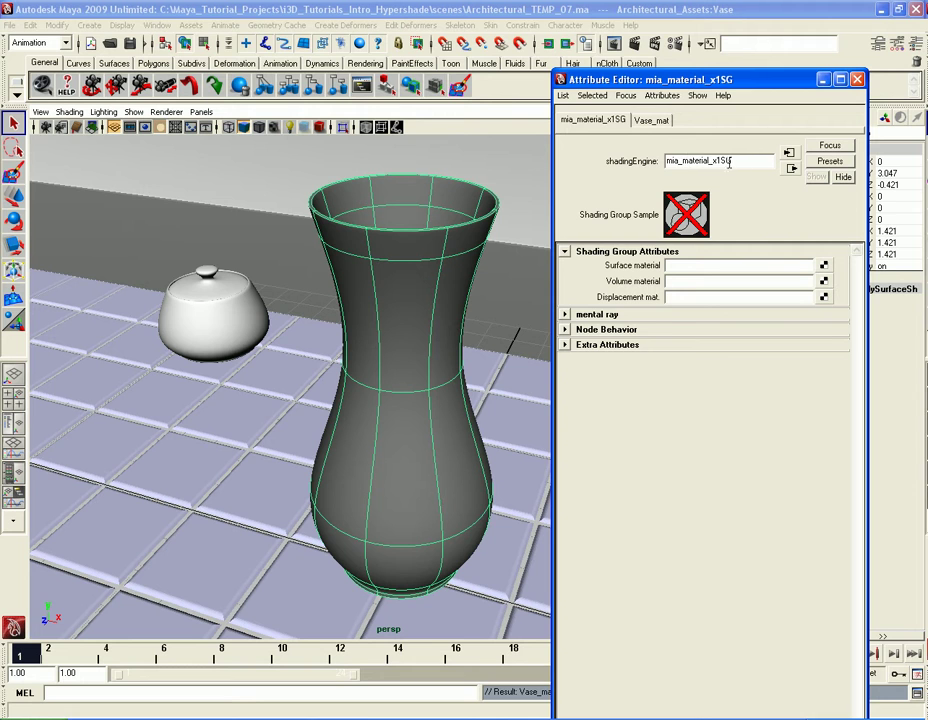
double_click(698, 161)
type("Vase_matSG")
key("Return")
left_click(645, 119)
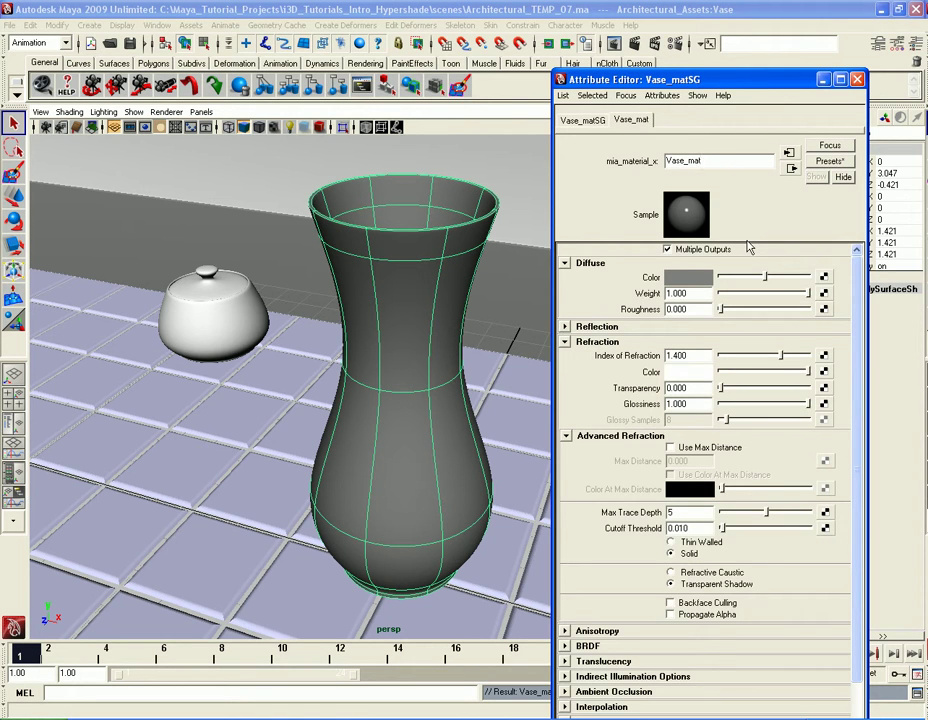
- Take a new snapshot of the perspective view in the Render View and render a region around the vase
left_click_drag(656, 87, 656, 72)
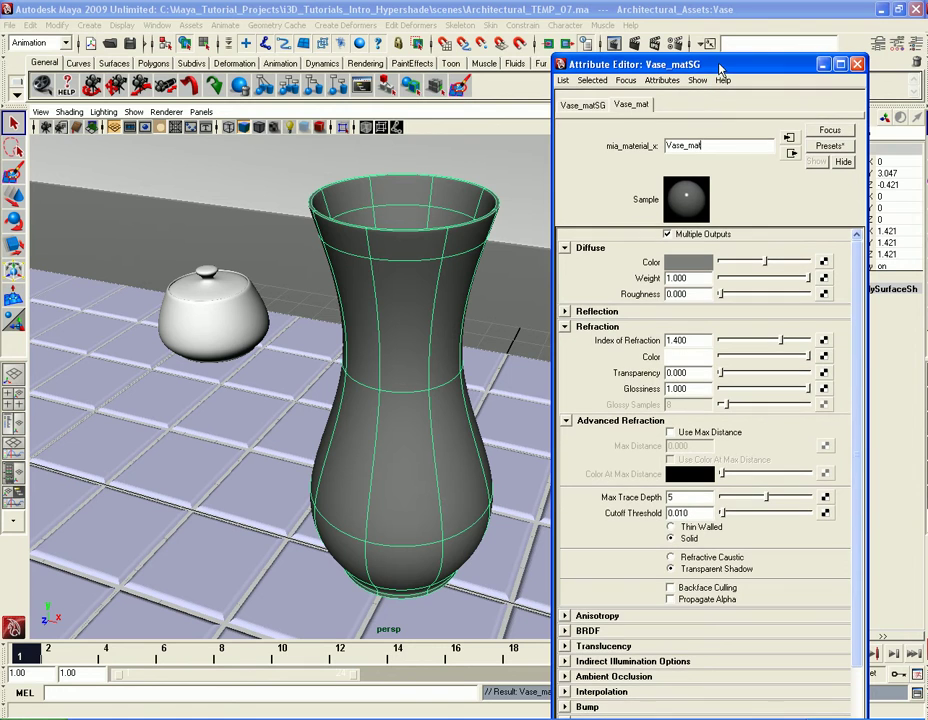
left_click(636, 50)
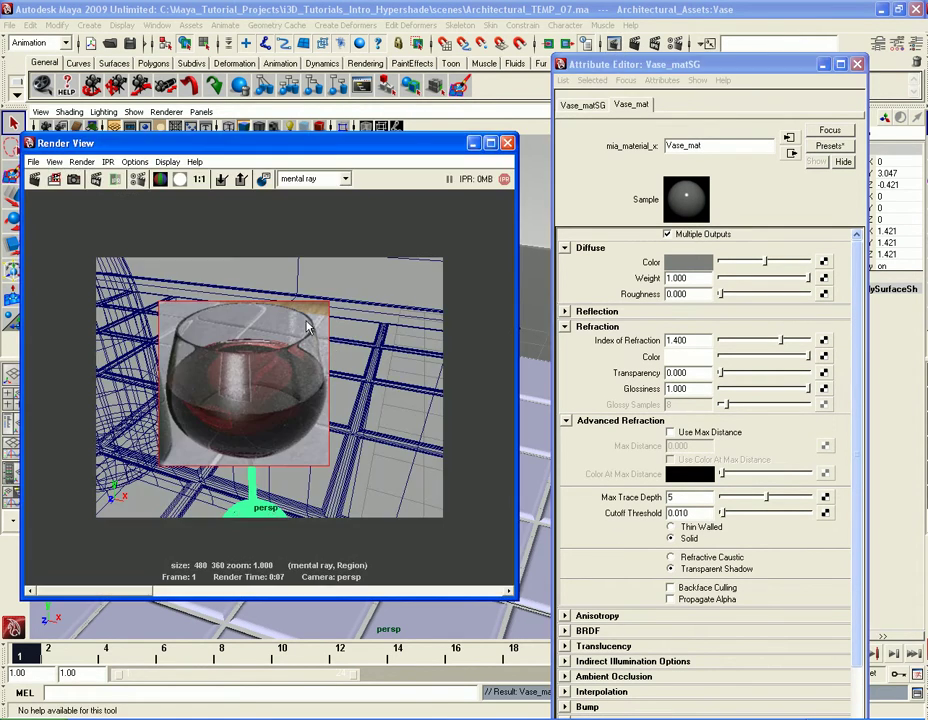
left_click(73, 180)
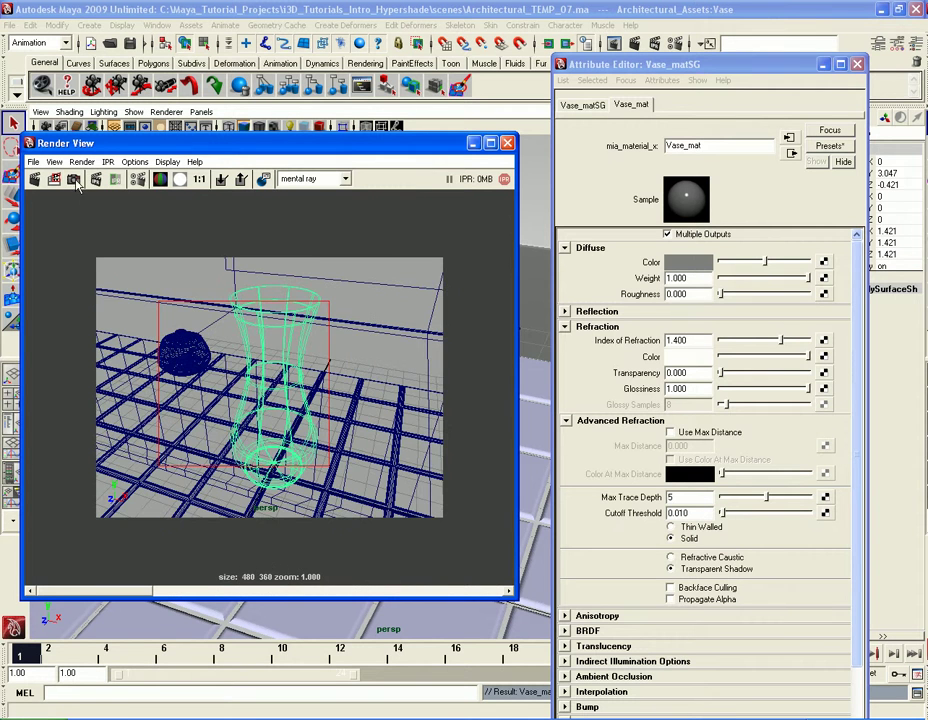
left_click_drag(330, 497, 214, 278)
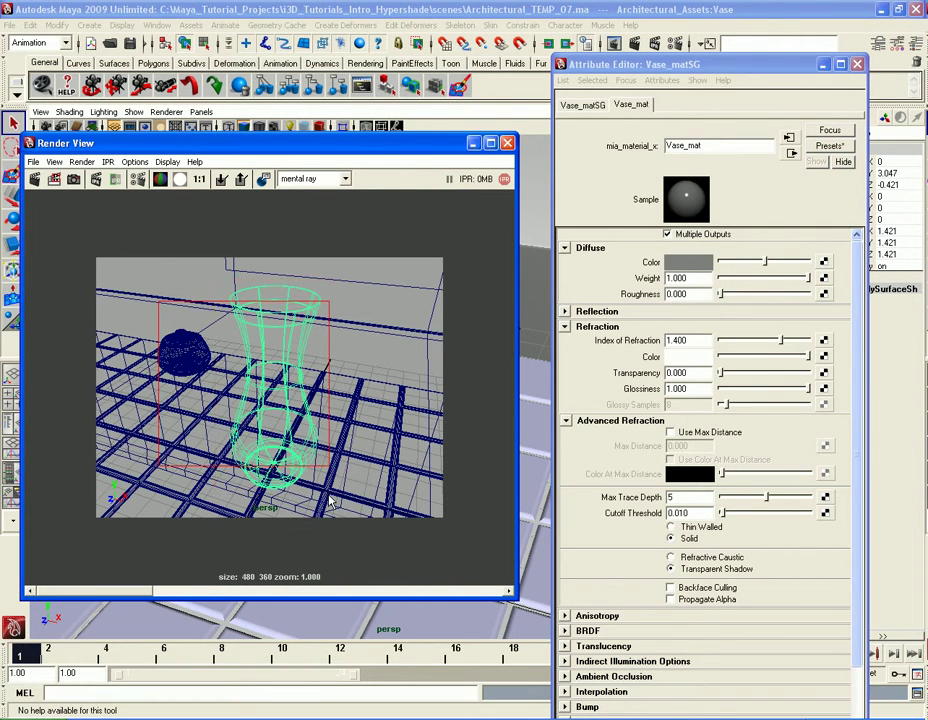
left_click(54, 179)
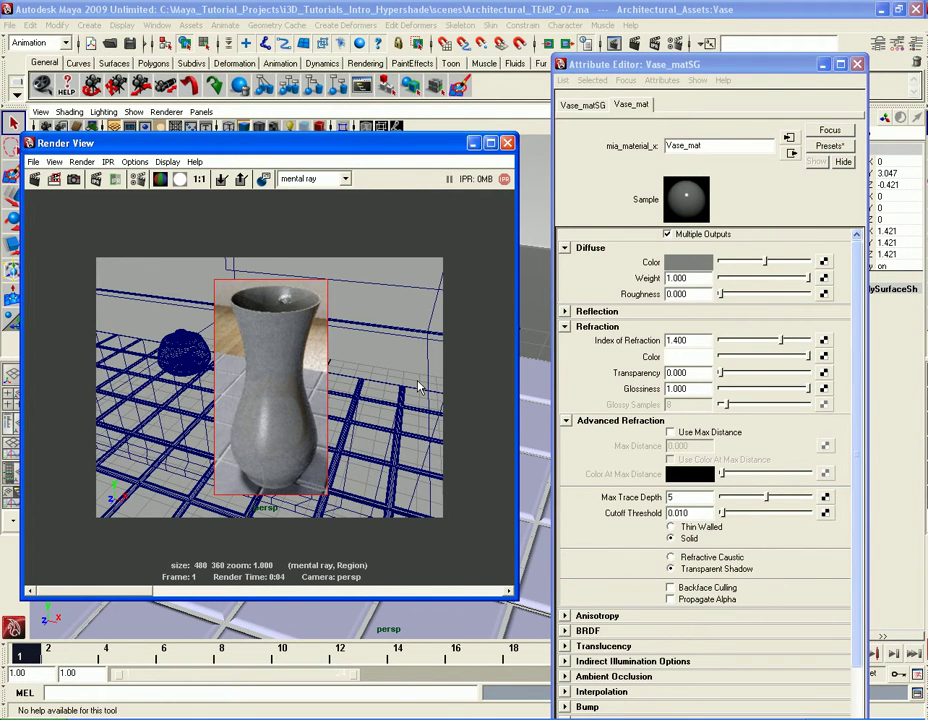
left_click(766, 445)
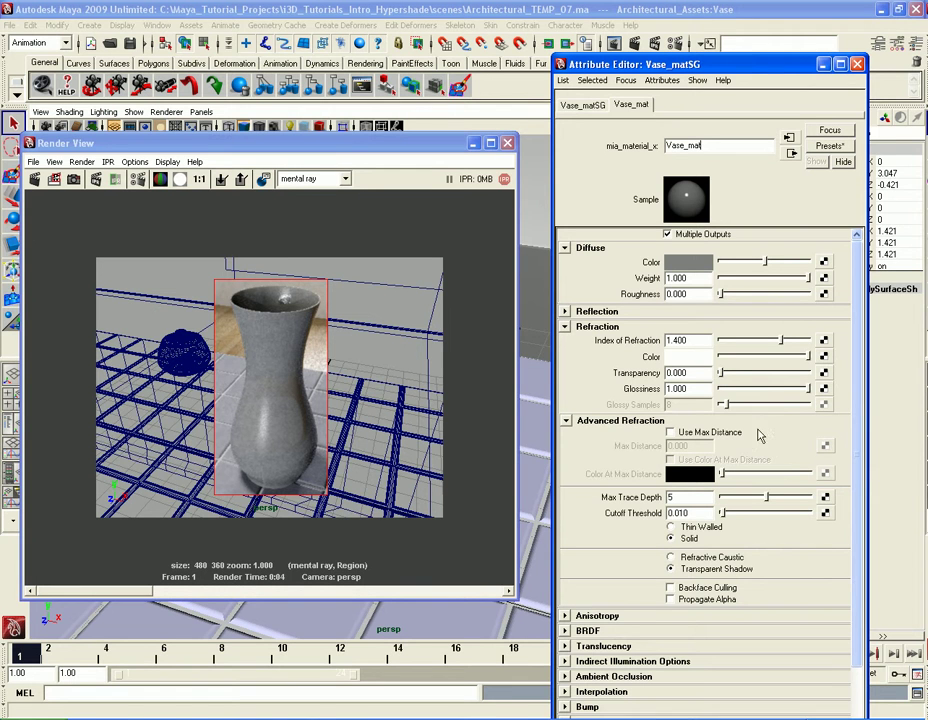
- Darken the vase material's diffuse color to dark grey and set its diffuse weight to 0
left_click_drag(765, 261, 741, 264)
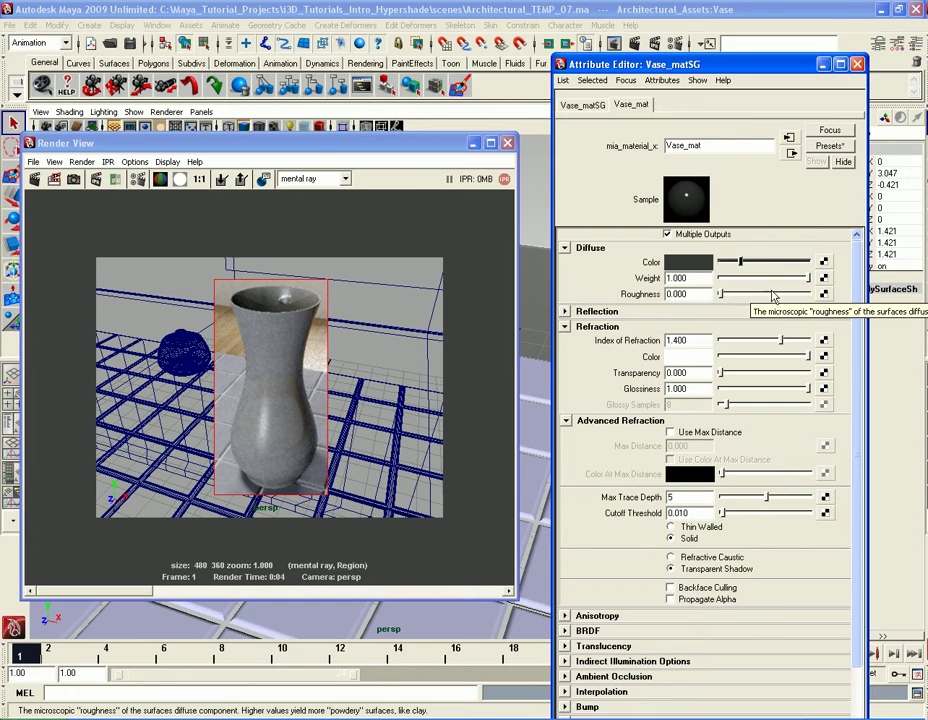
left_click_drag(806, 279, 716, 280)
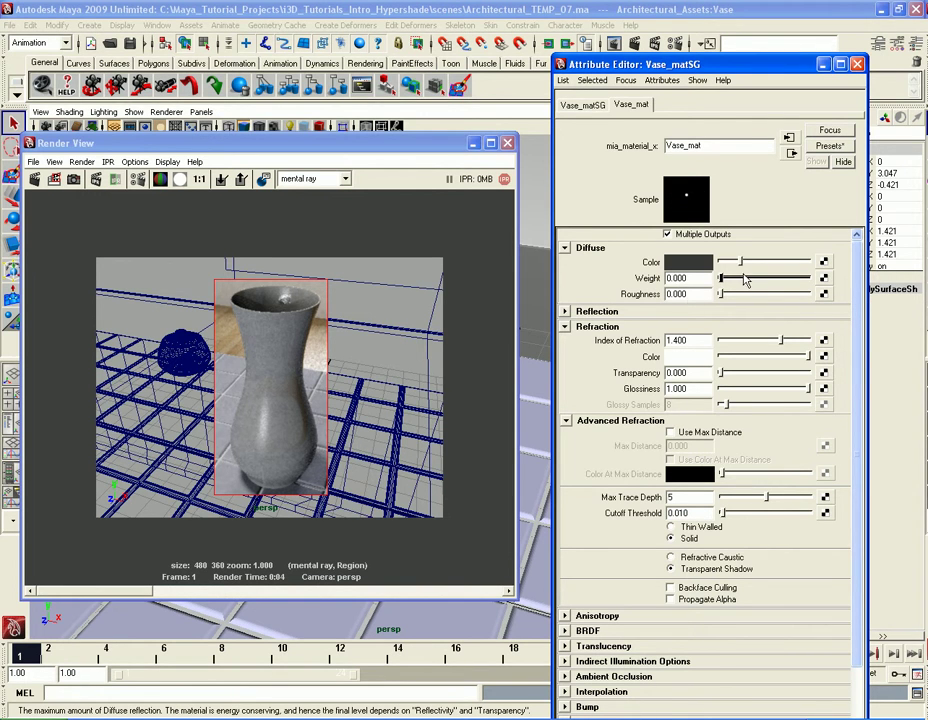
- Set the vase material's reflectivity to 1.0 and turn off Skip Reflection On Inside in the advanced reflection settings
left_click(600, 312)
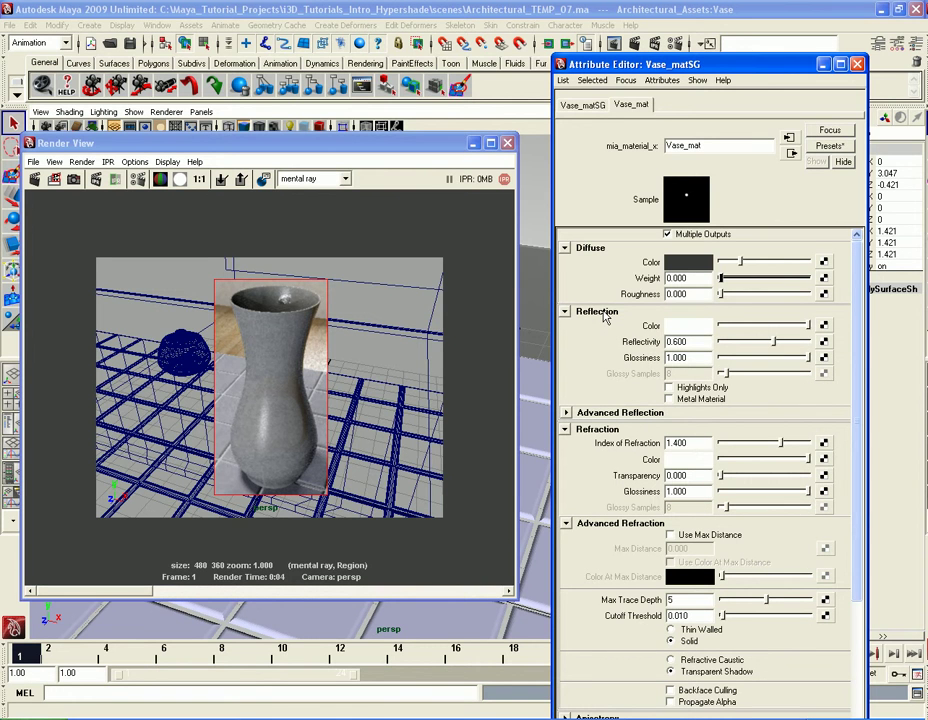
left_click_drag(773, 341, 822, 345)
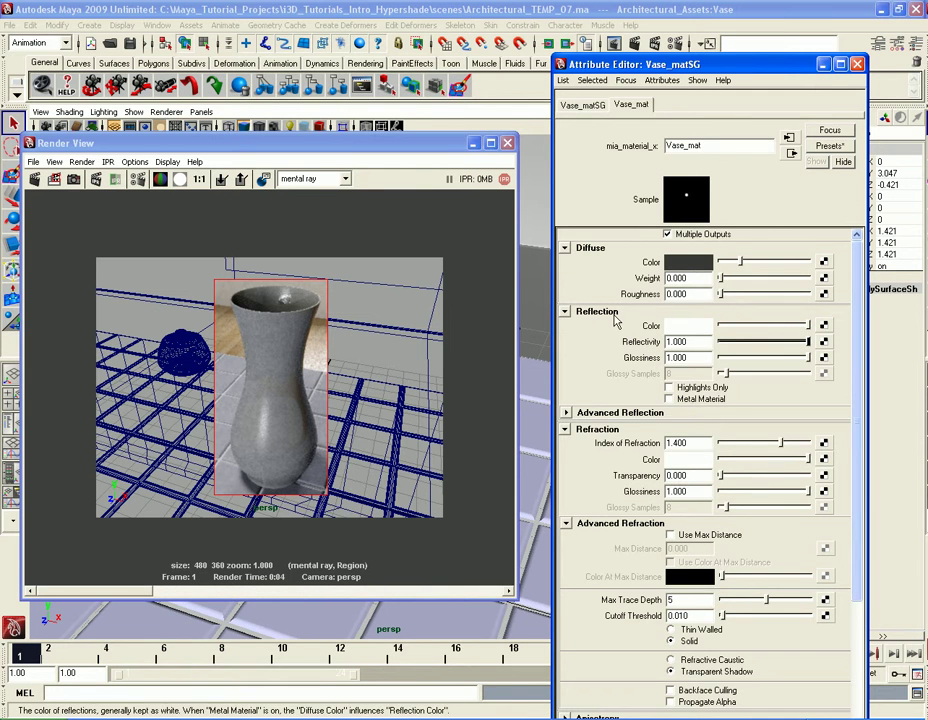
left_click(622, 414)
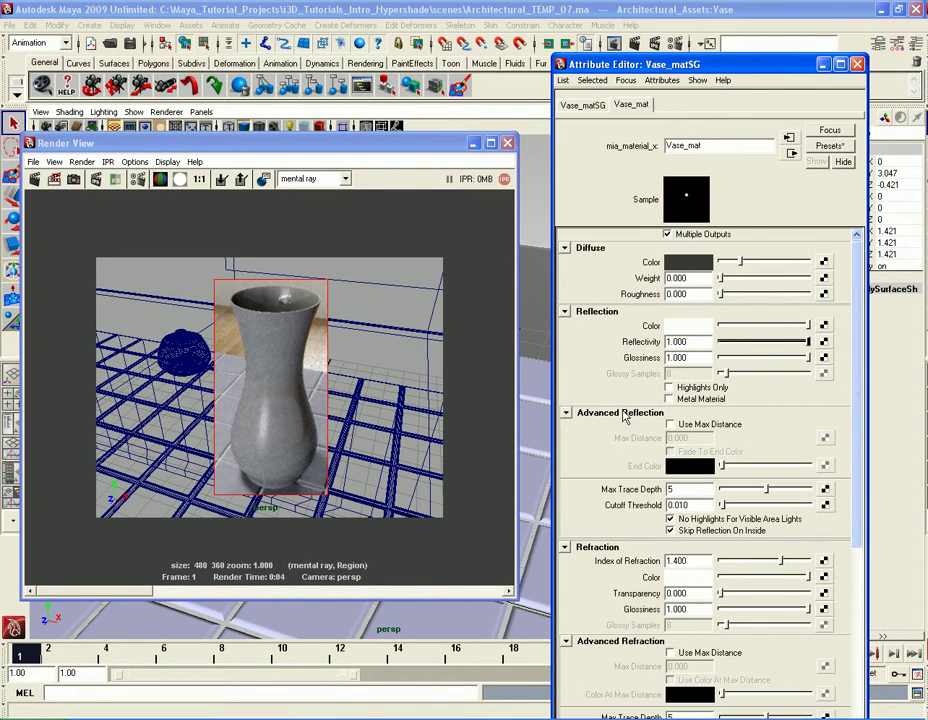
left_click(686, 534)
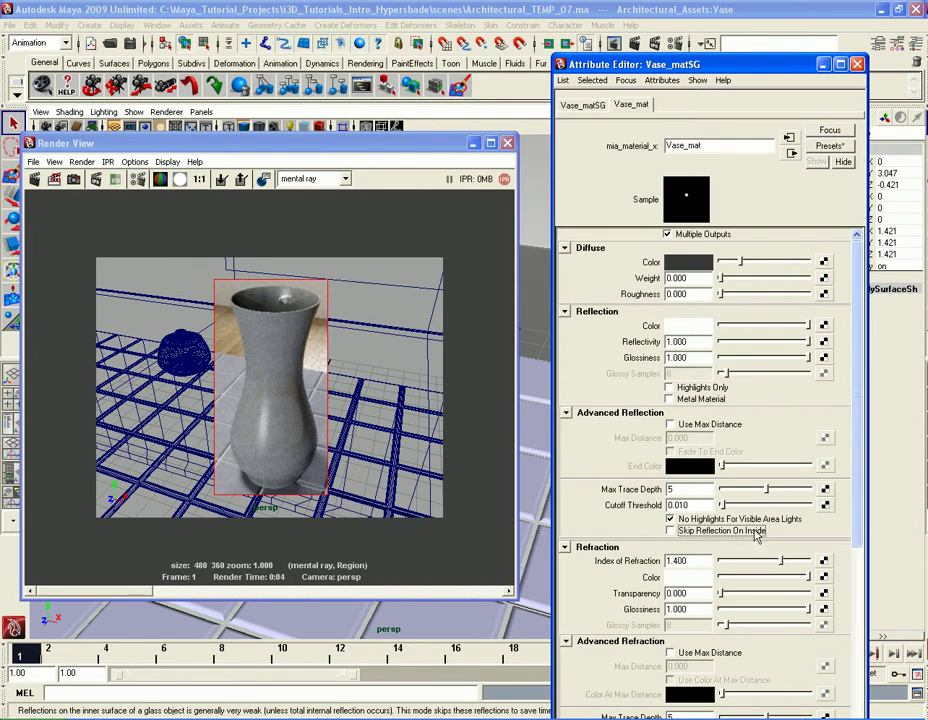
left_click(620, 412)
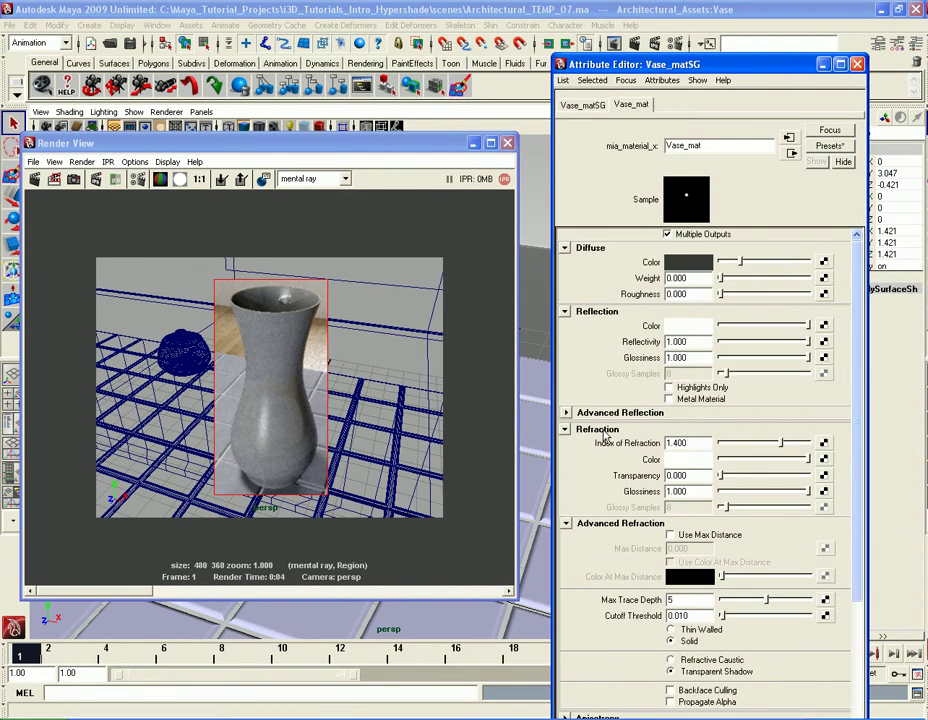
- Set the vase material's index of refraction to 1.6 and its transparency to 1.0
double_click(695, 443)
type("1.6")
key("Return")
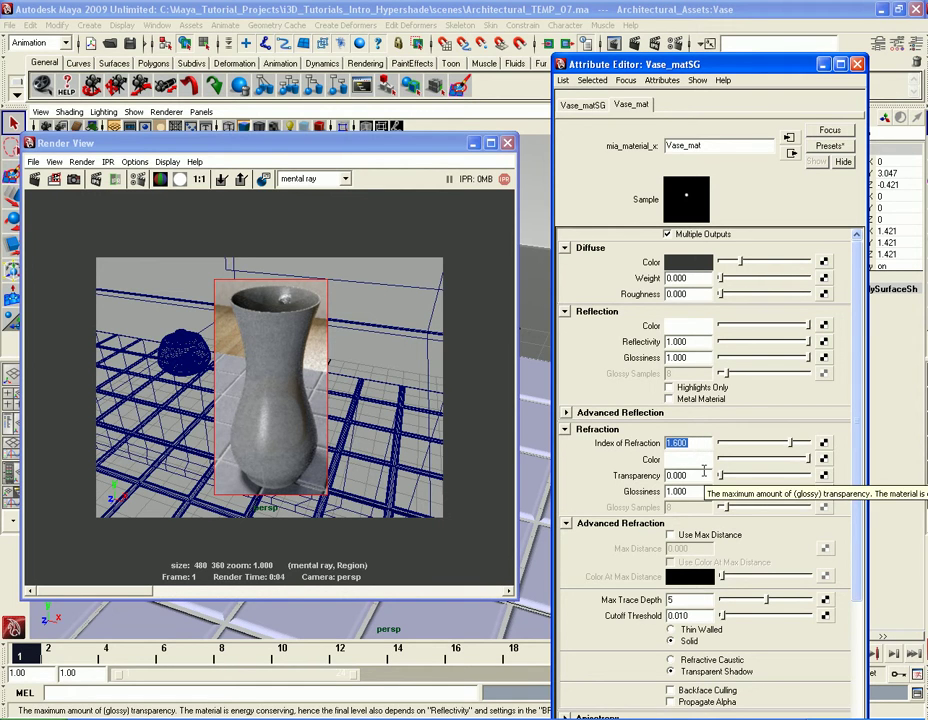
left_click_drag(724, 477, 742, 476)
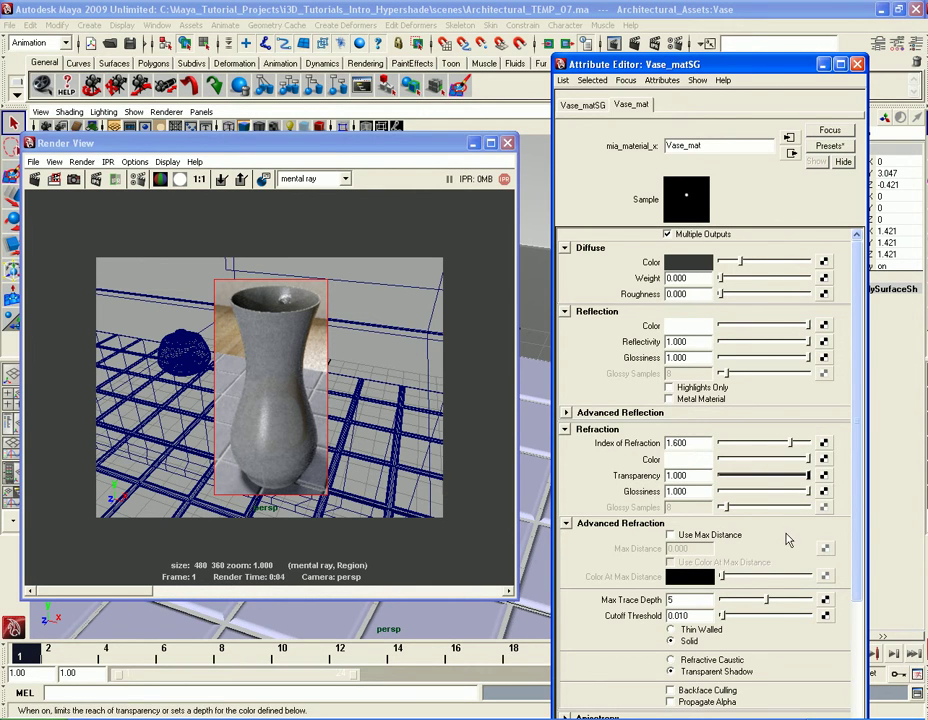
left_click(600, 430)
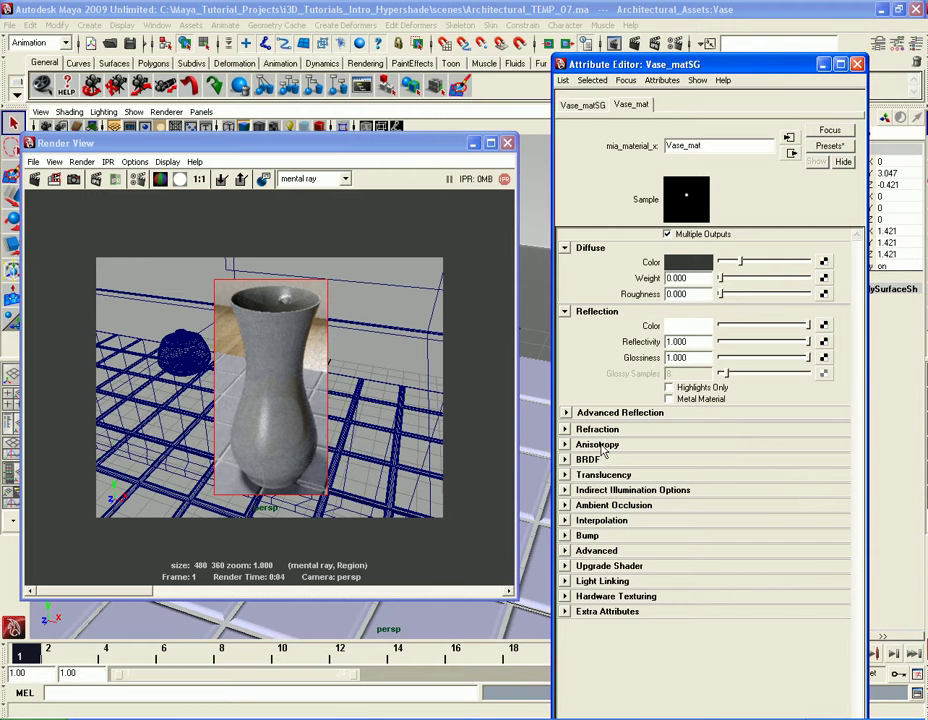
- Enable Use Fresnel Reflection in the vase material's BRDF settings and render the vase region again
left_click(593, 459)
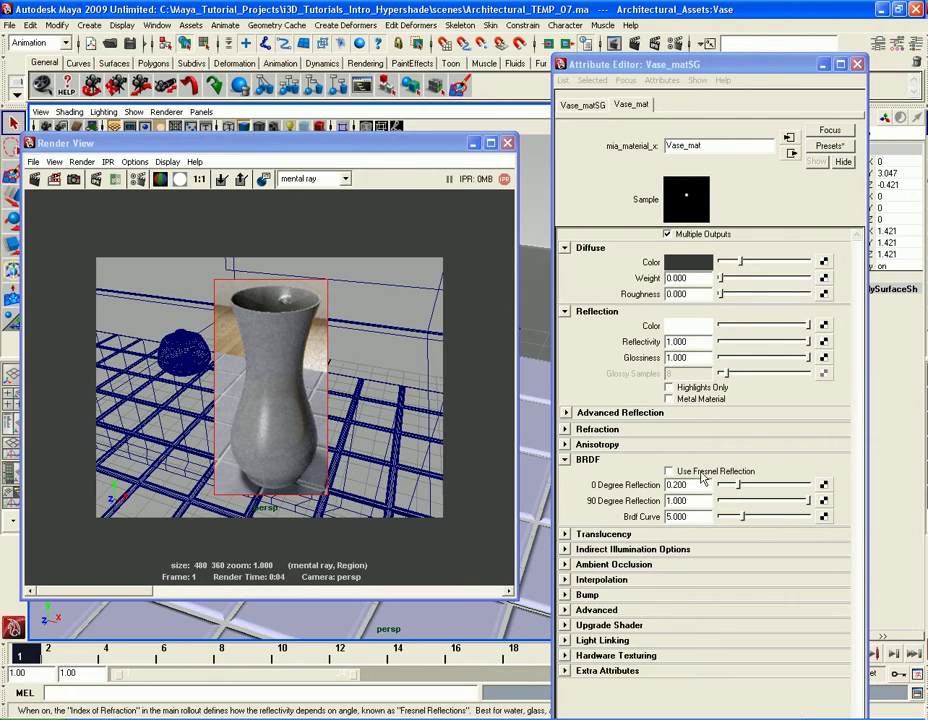
left_click(668, 470)
left_click(590, 459)
left_click(615, 505)
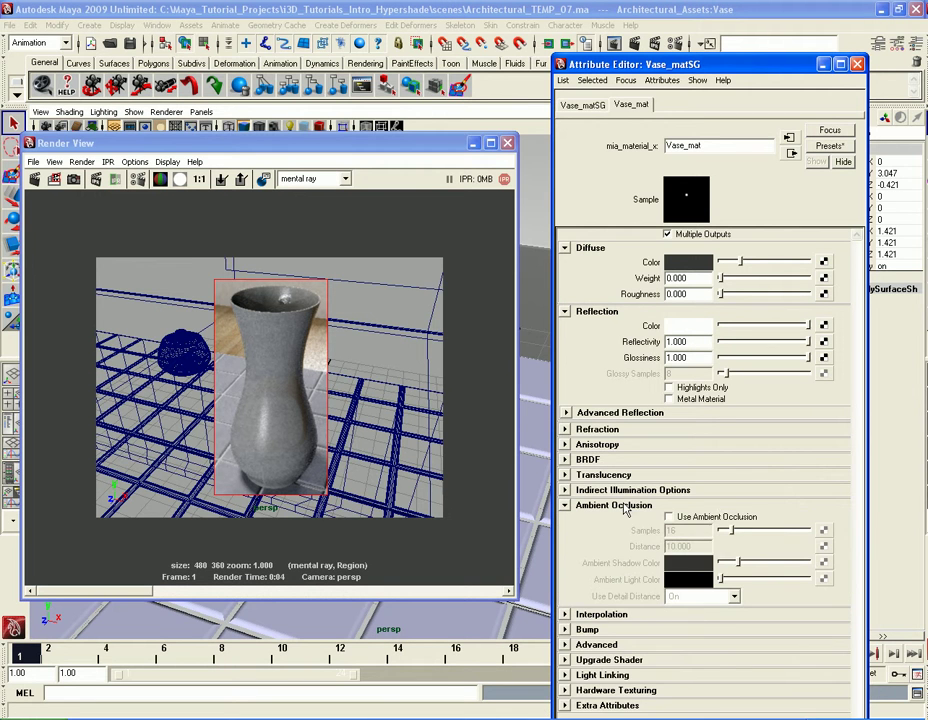
left_click(615, 505)
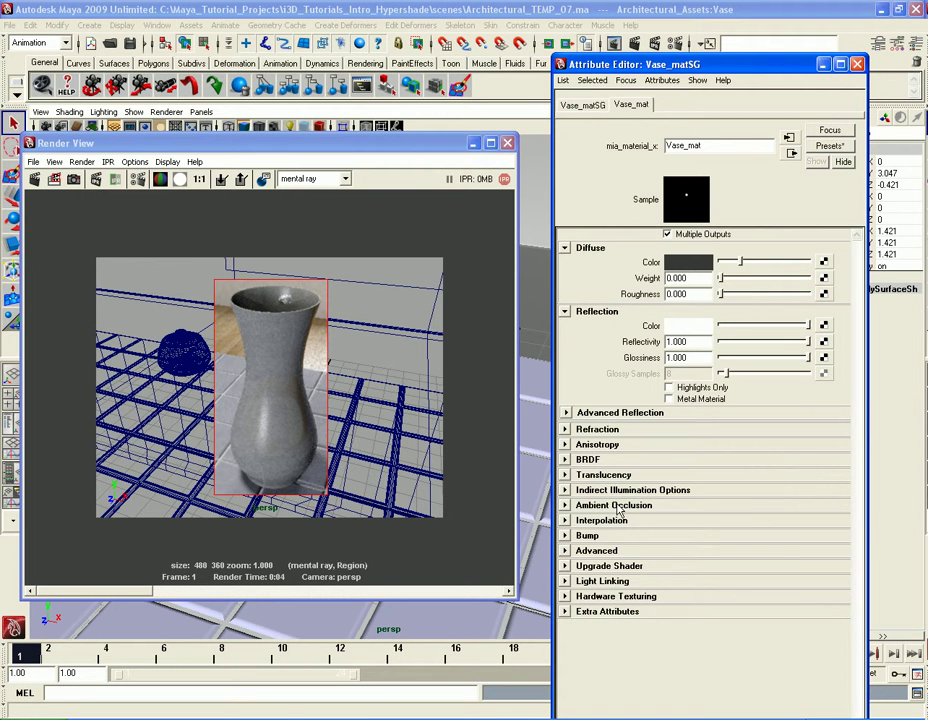
left_click(605, 475)
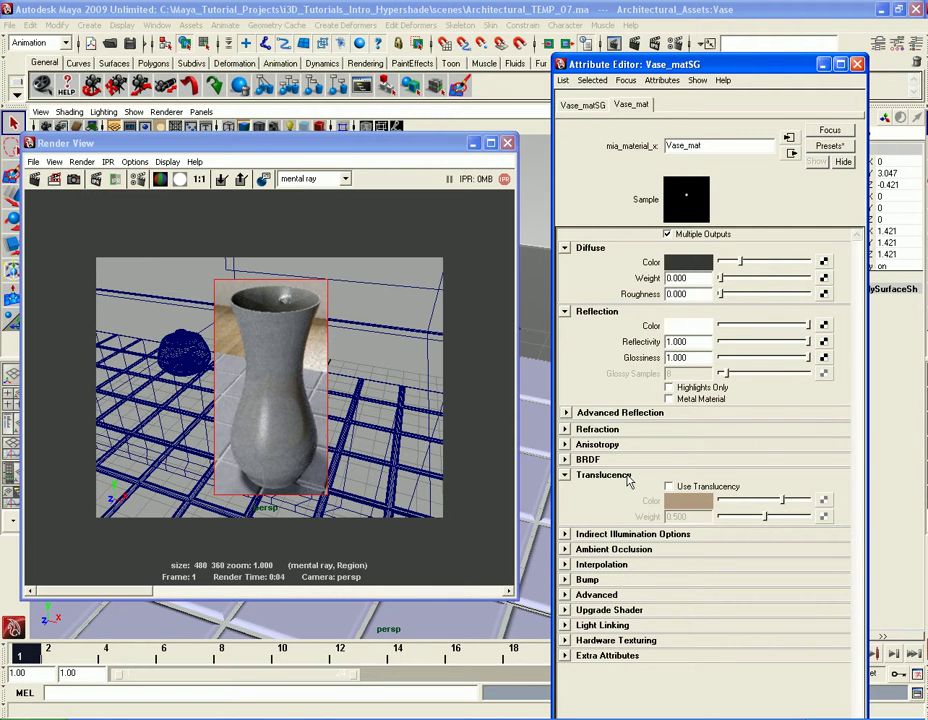
left_click(54, 179)
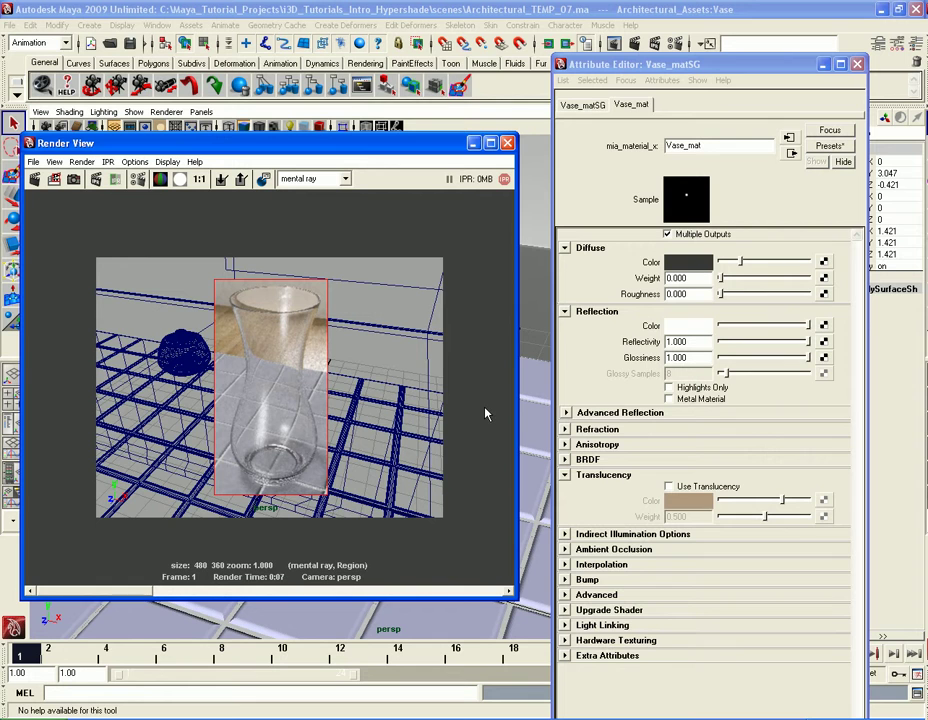
- Enable translucency on the vase material and test-render the vase region with weights of 0.500, 0.884 and 0.182
left_click(702, 490)
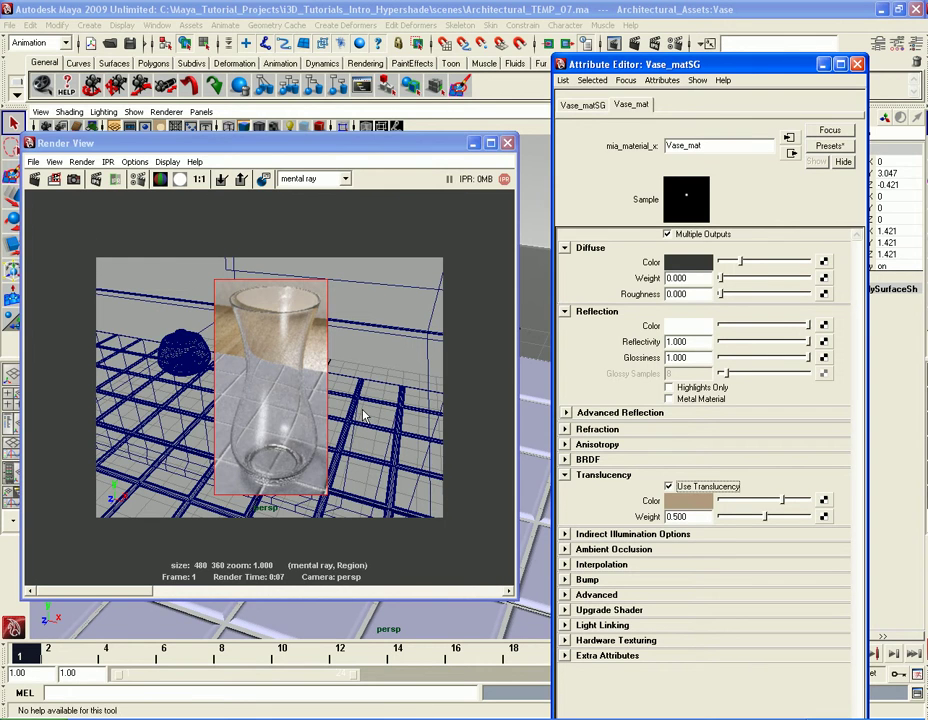
left_click(54, 181)
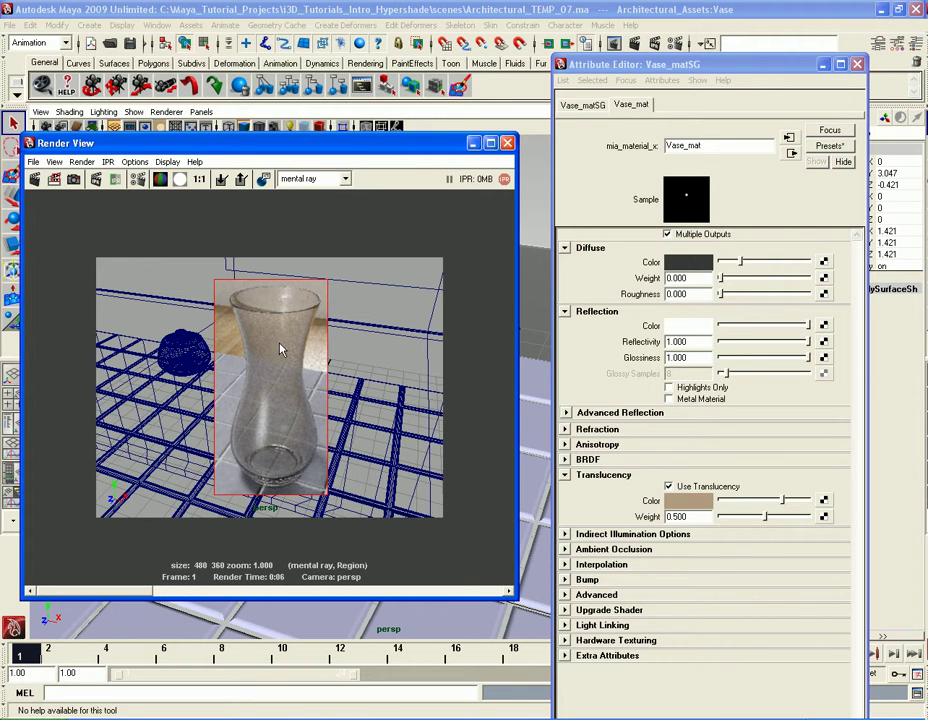
left_click(701, 517)
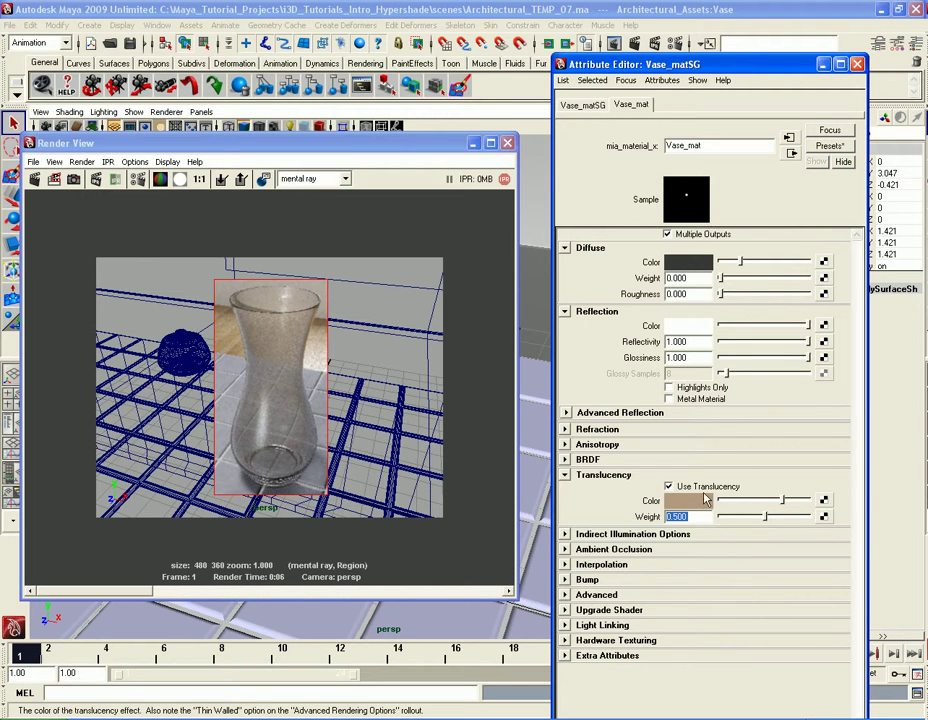
left_click_drag(767, 517, 801, 519)
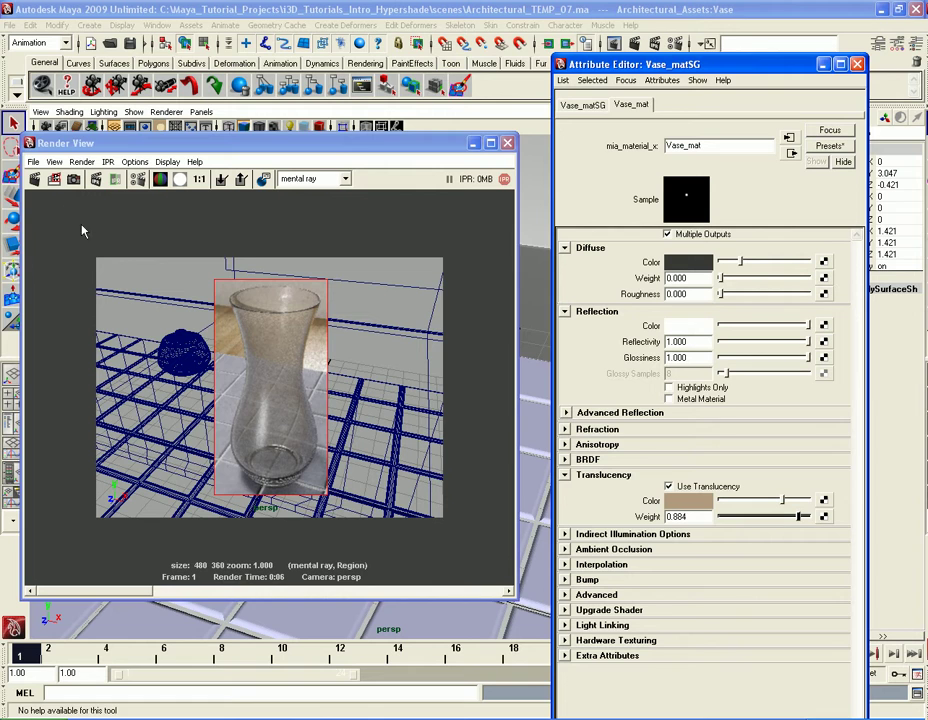
left_click(54, 179)
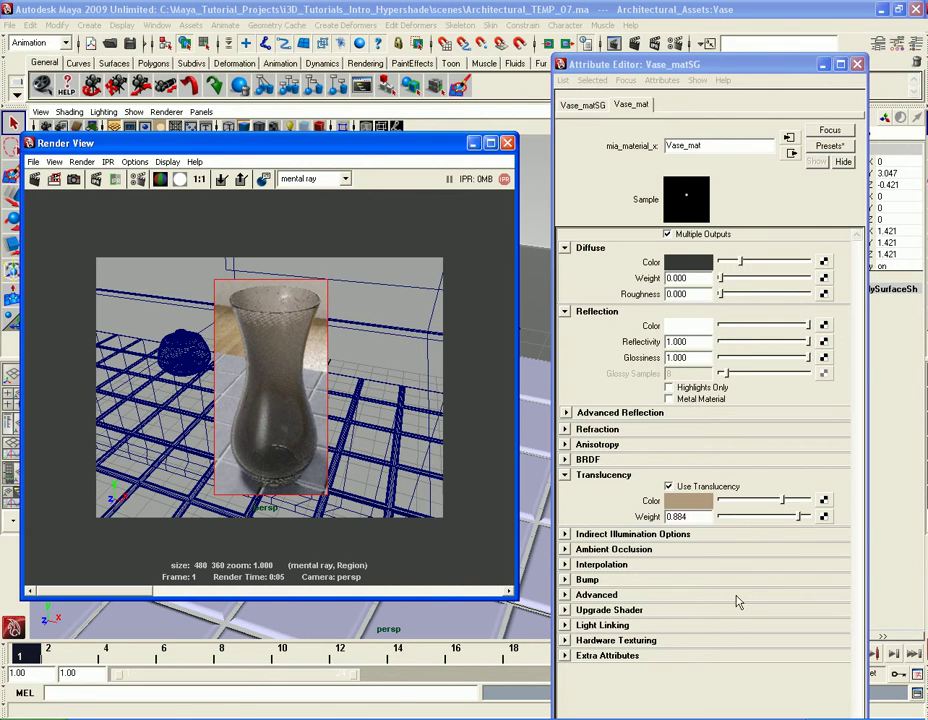
left_click_drag(798, 517, 739, 518)
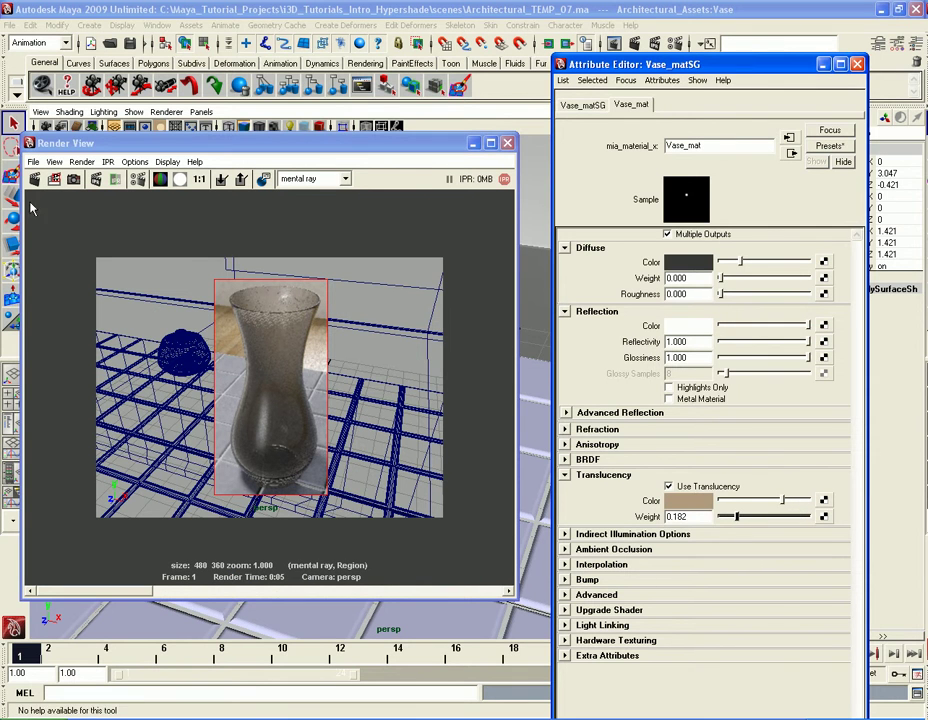
left_click(54, 179)
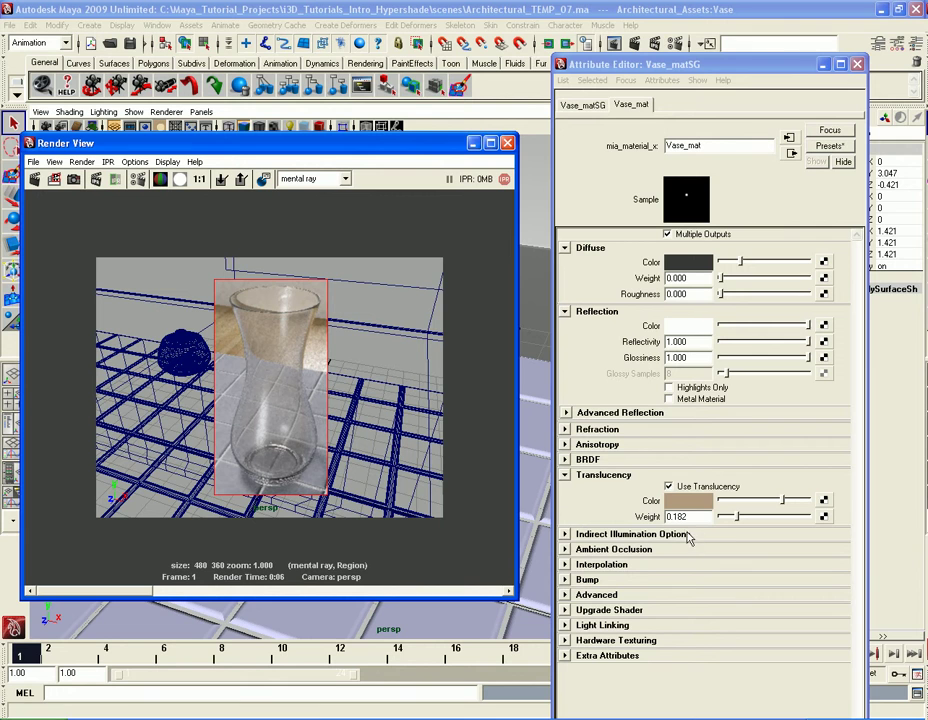
- Change the vase's translucency color to greyish blue and test-render the region with weights of 0.587 and 0.810
left_click_drag(740, 525, 747, 522)
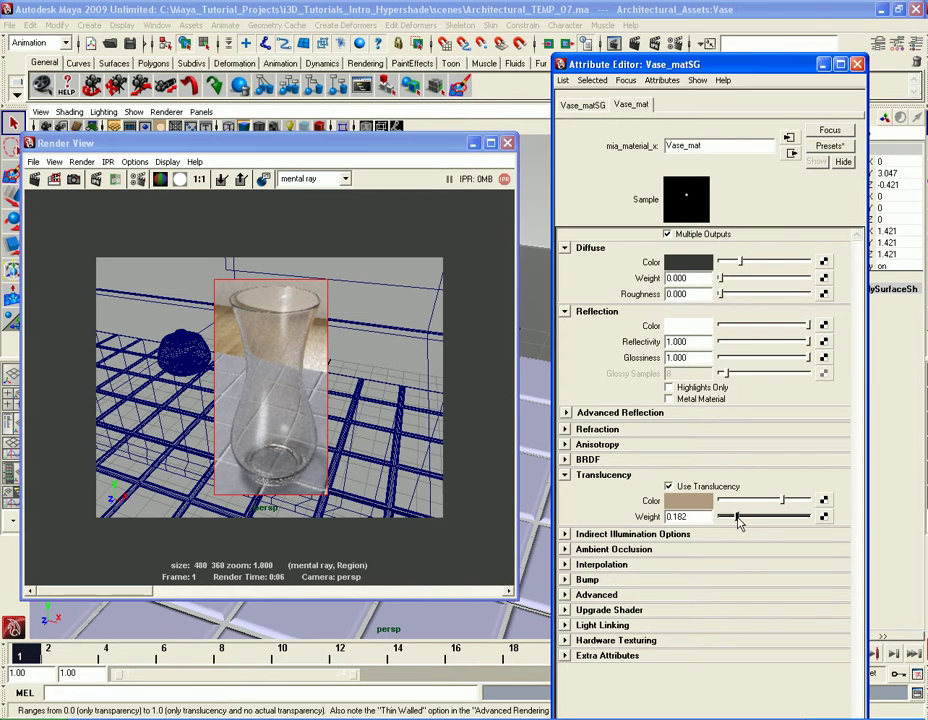
left_click(688, 500)
left_click_drag(478, 319, 455, 318)
left_click(401, 515)
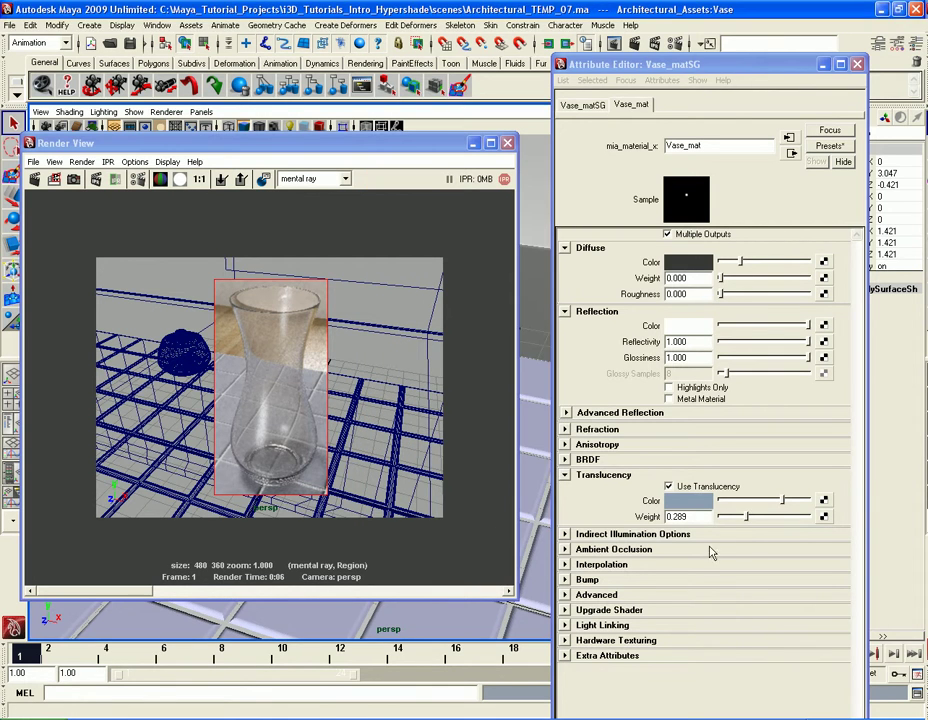
left_click_drag(746, 517, 772, 516)
left_click(59, 183)
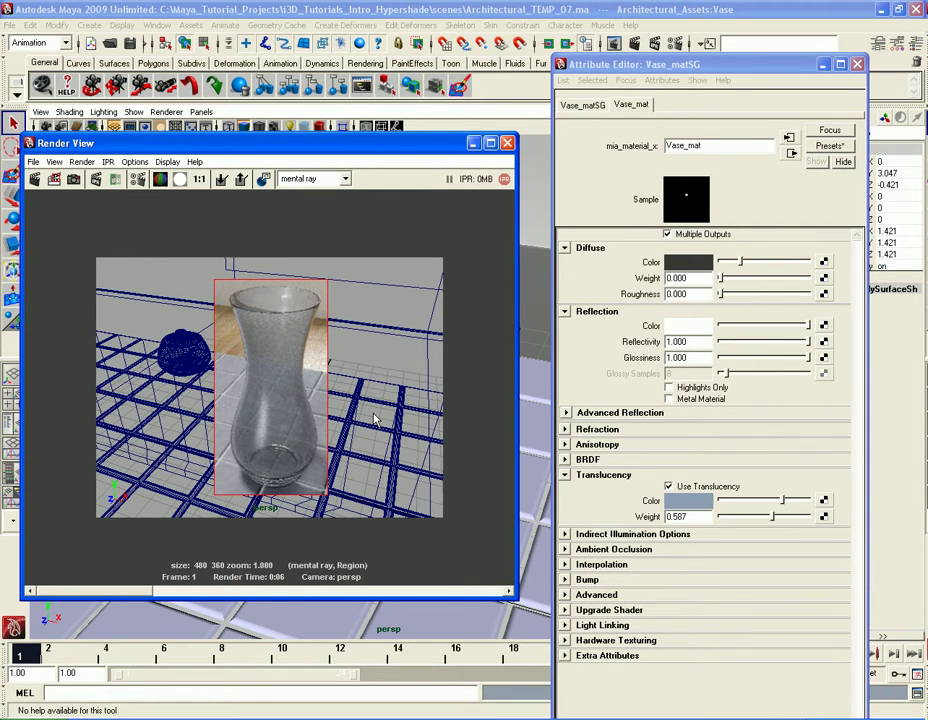
left_click_drag(773, 516, 793, 517)
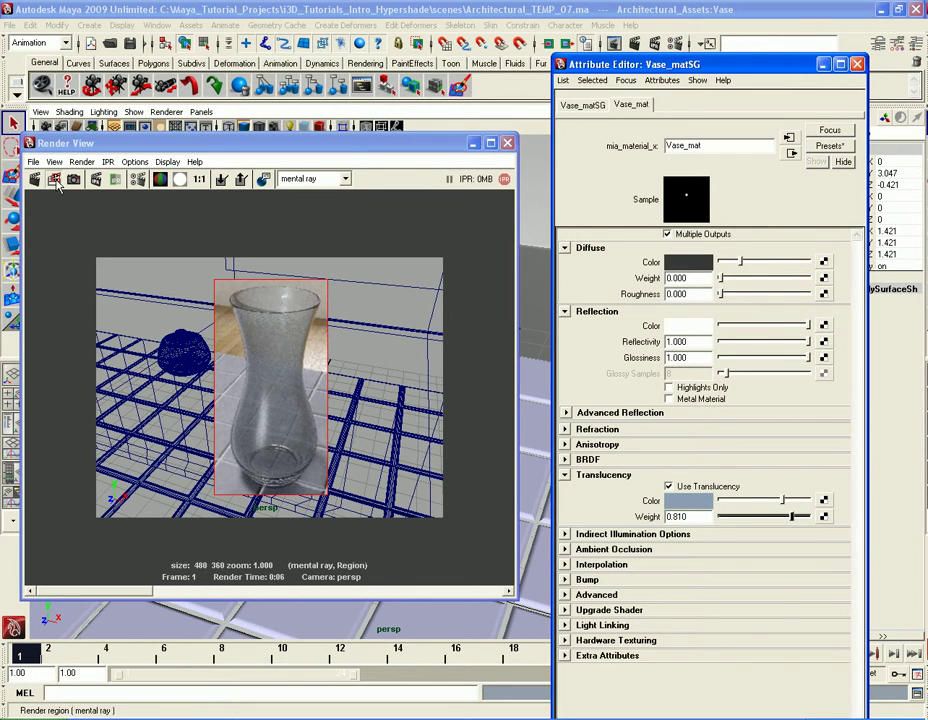
left_click(55, 180)
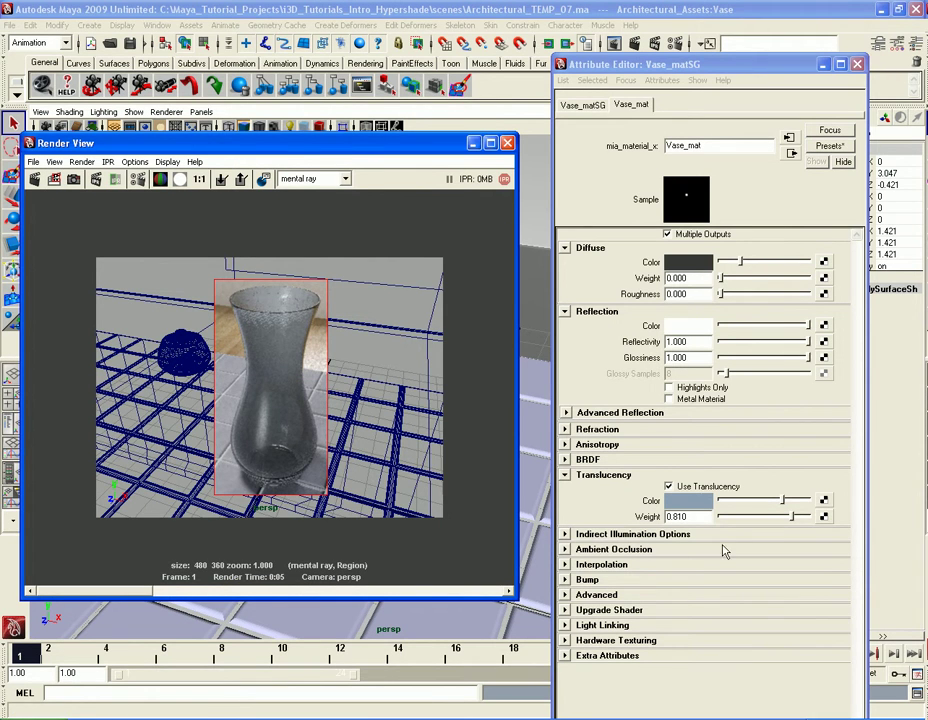
- Turn off translucency on the vase material and render the vase region again
left_click(709, 488)
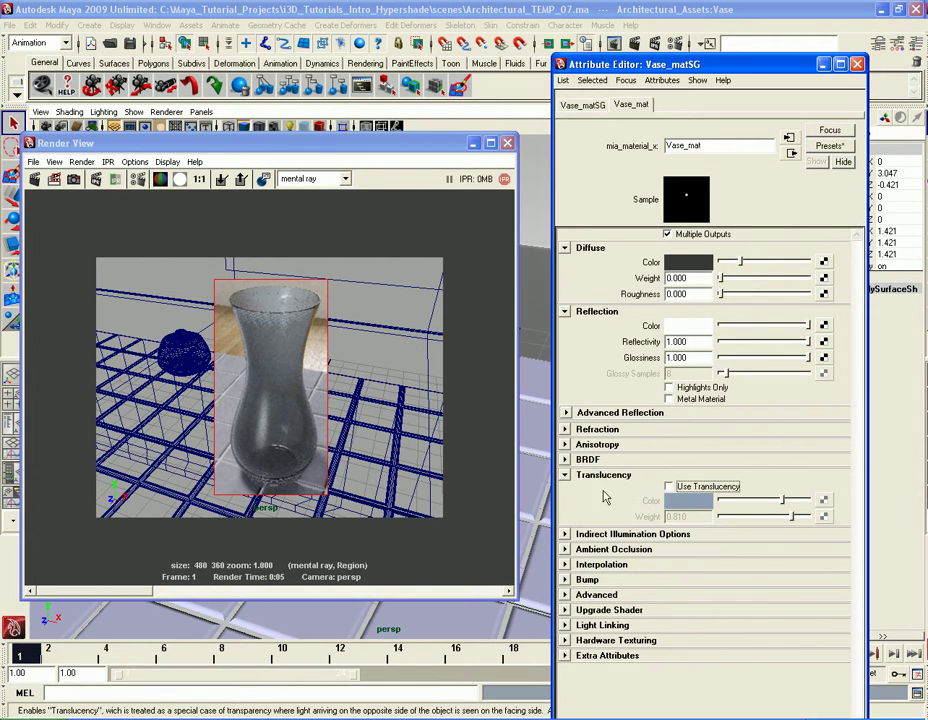
left_click(55, 180)
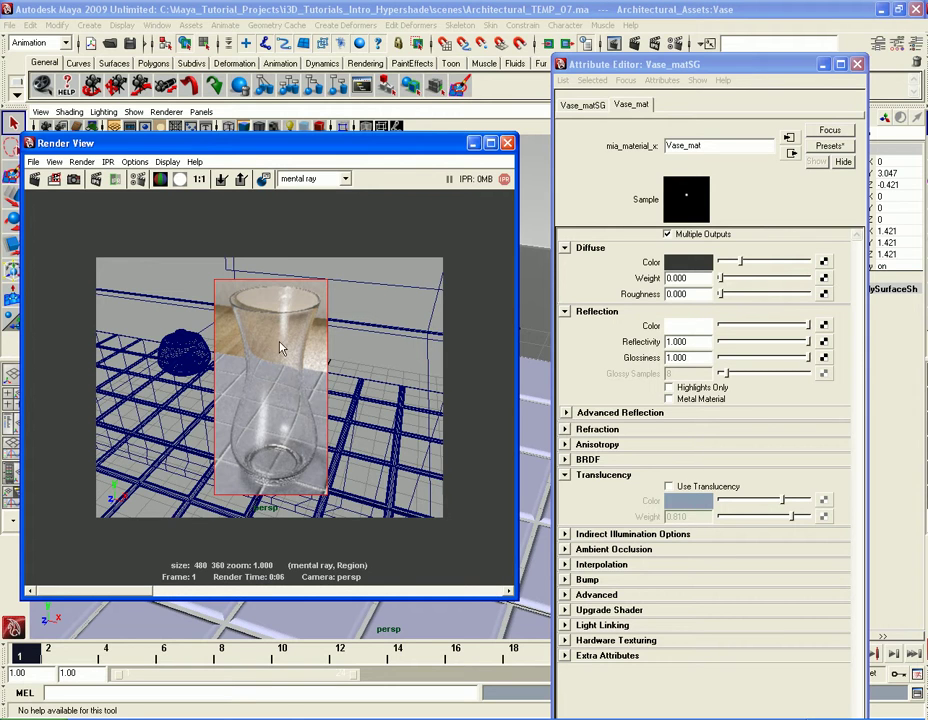
- Enable Use Max Distance in the vase material's advanced refraction settings and set the max distance to 0.5
left_click(598, 429)
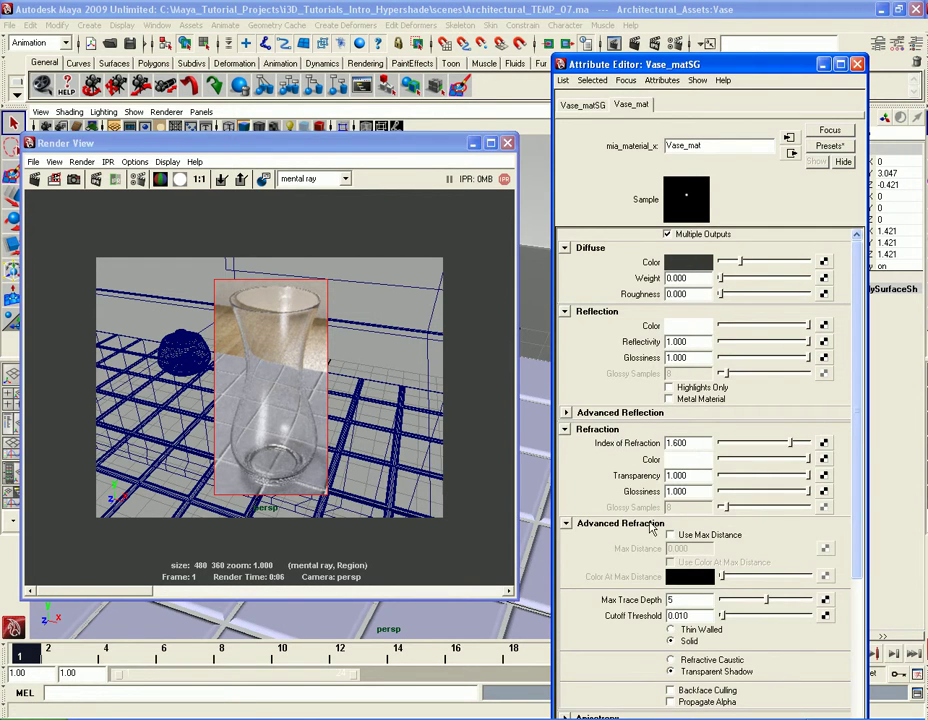
scroll(672, 506, "down", 5)
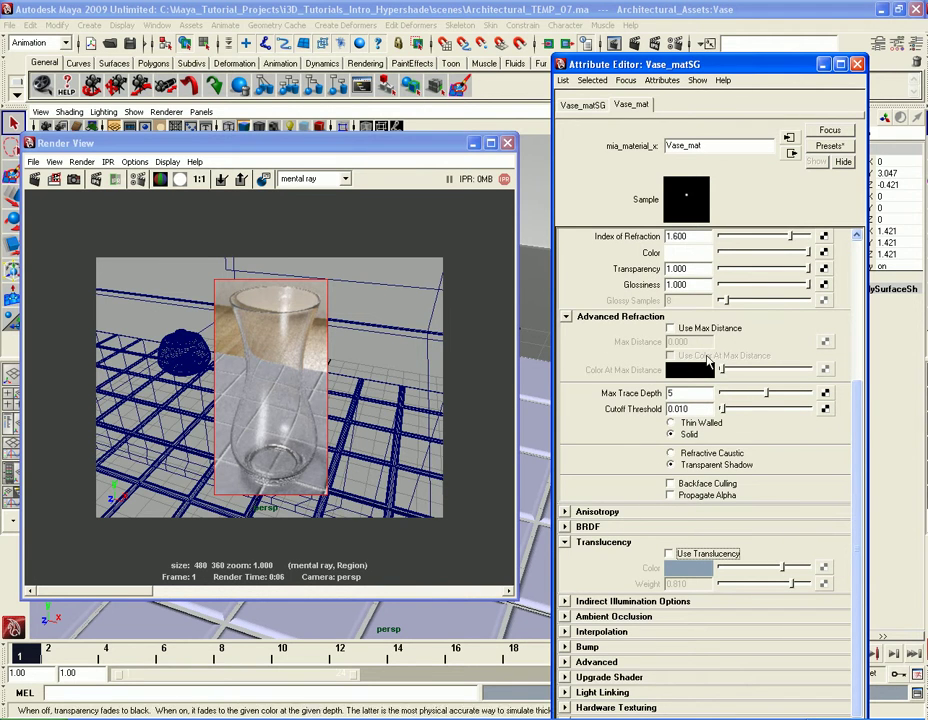
left_click(712, 329)
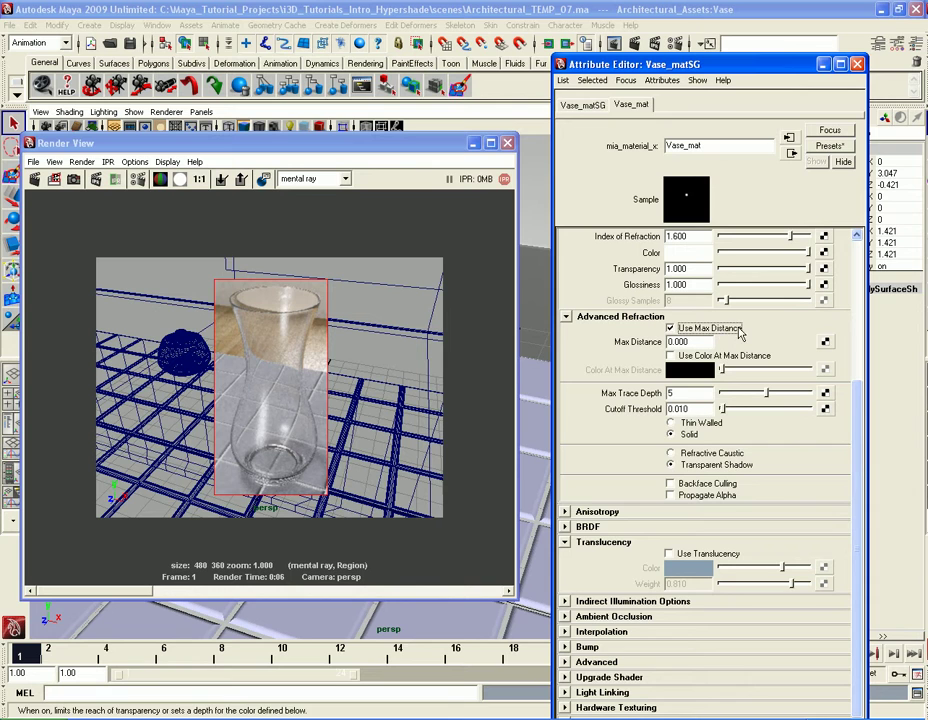
double_click(709, 342)
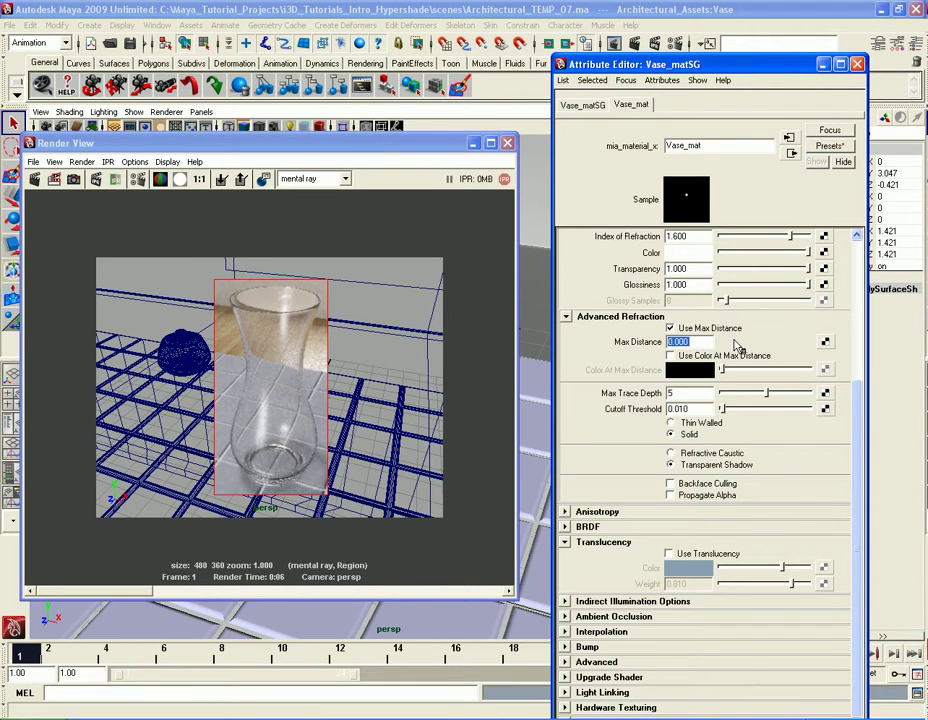
type("0.5")
key("Return")
- Enable Use Color At Max Distance on the vase material, set its color to light tan (RGB 0.736, 0.705, 0.614) and render the region
left_click(688, 356)
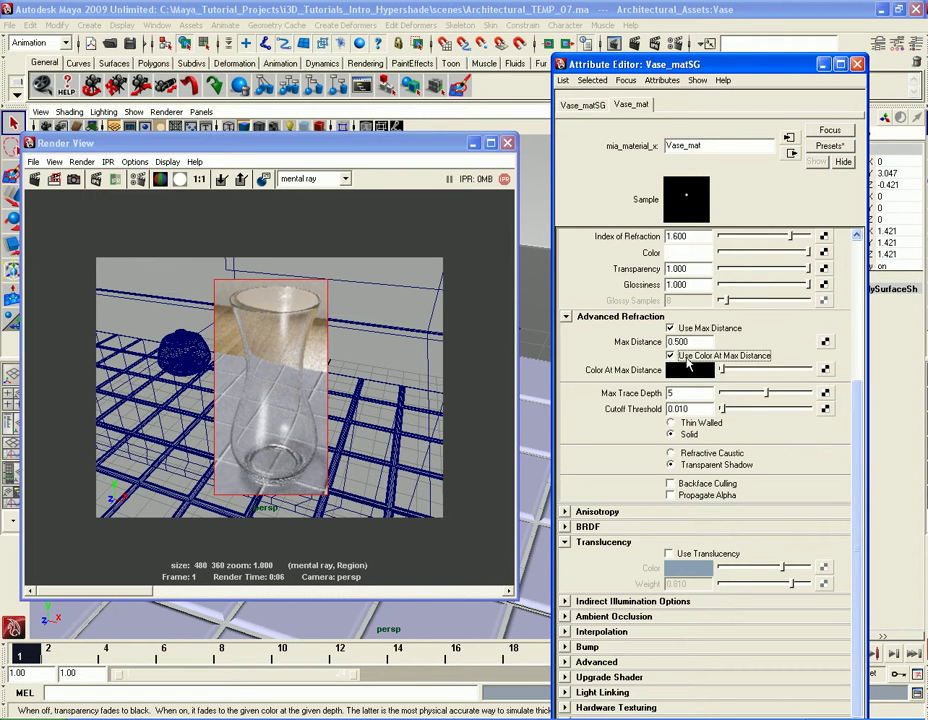
left_click_drag(722, 370, 788, 373)
left_click(687, 369)
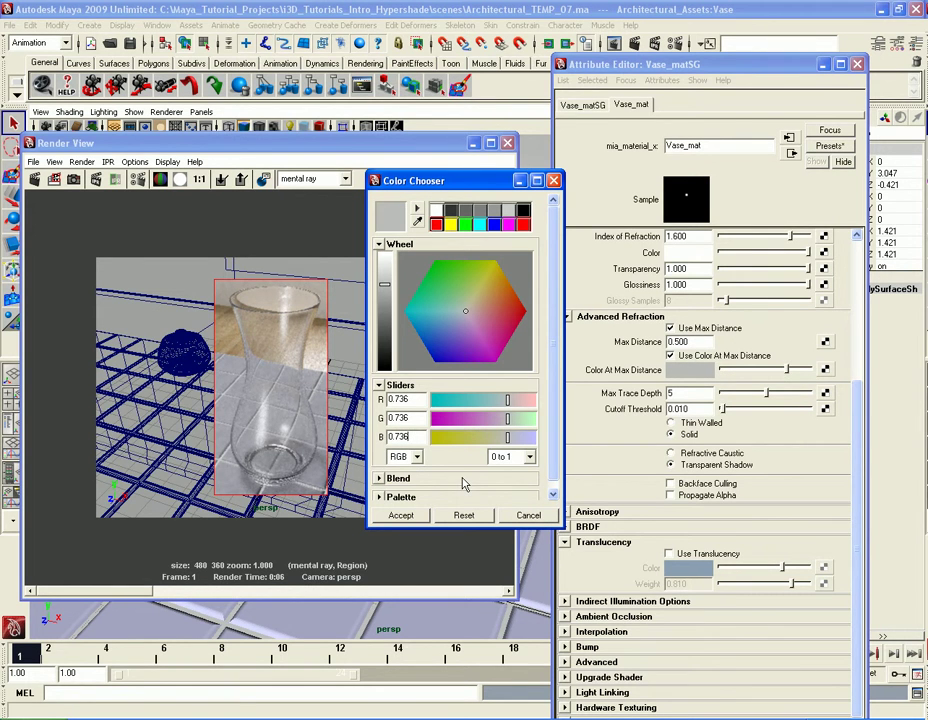
left_click_drag(467, 315, 474, 312)
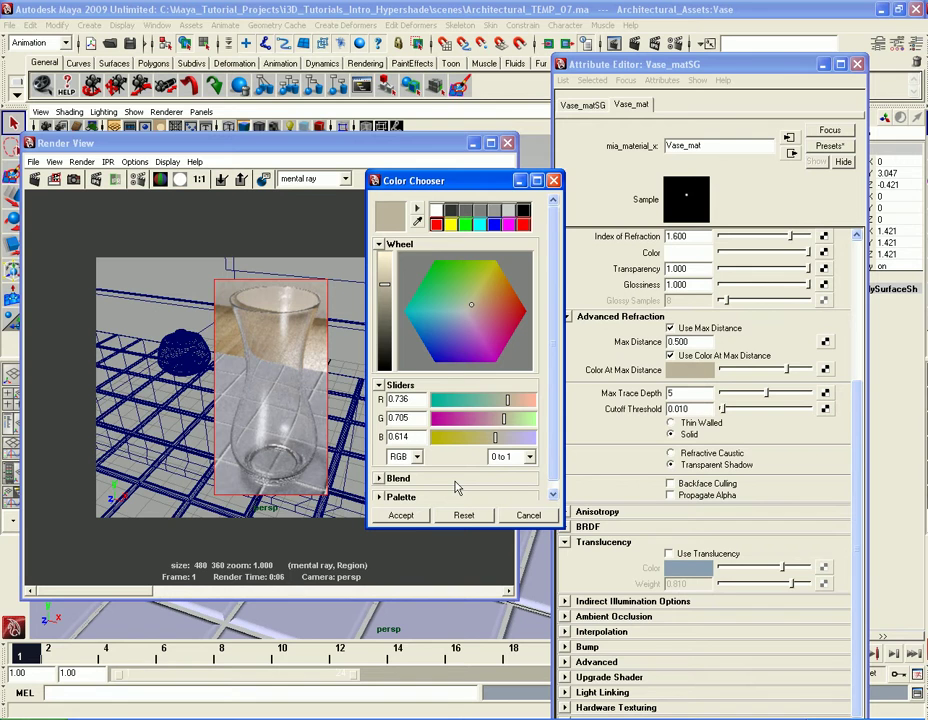
left_click(403, 515)
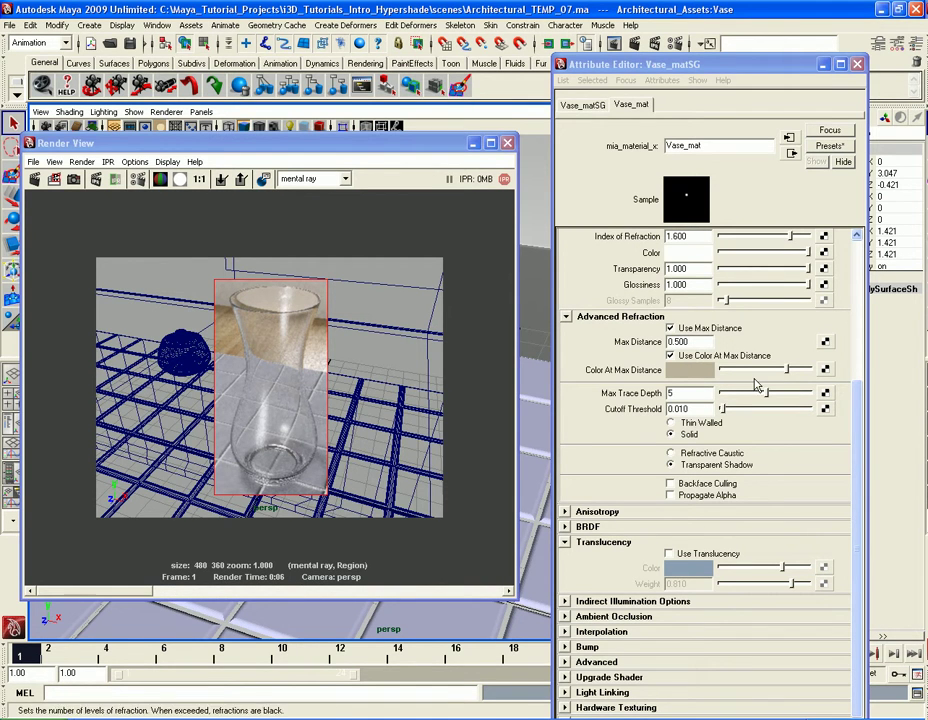
left_click(54, 179)
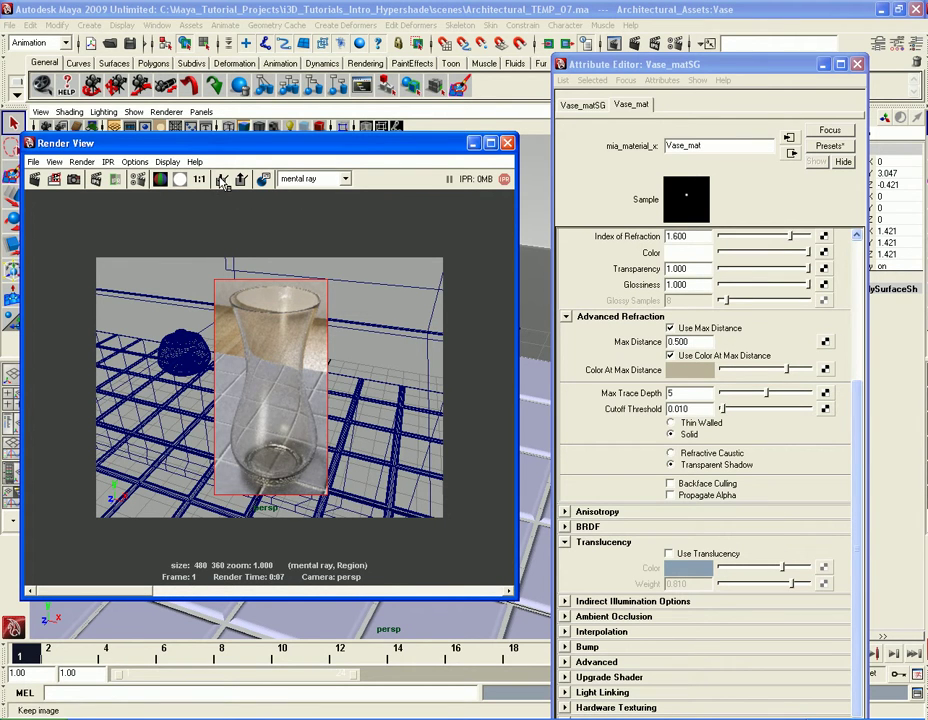
- Render the vase region with Use Max Distance off, compare it with the kept render, and turn the option back on
left_click(671, 328)
left_click(54, 179)
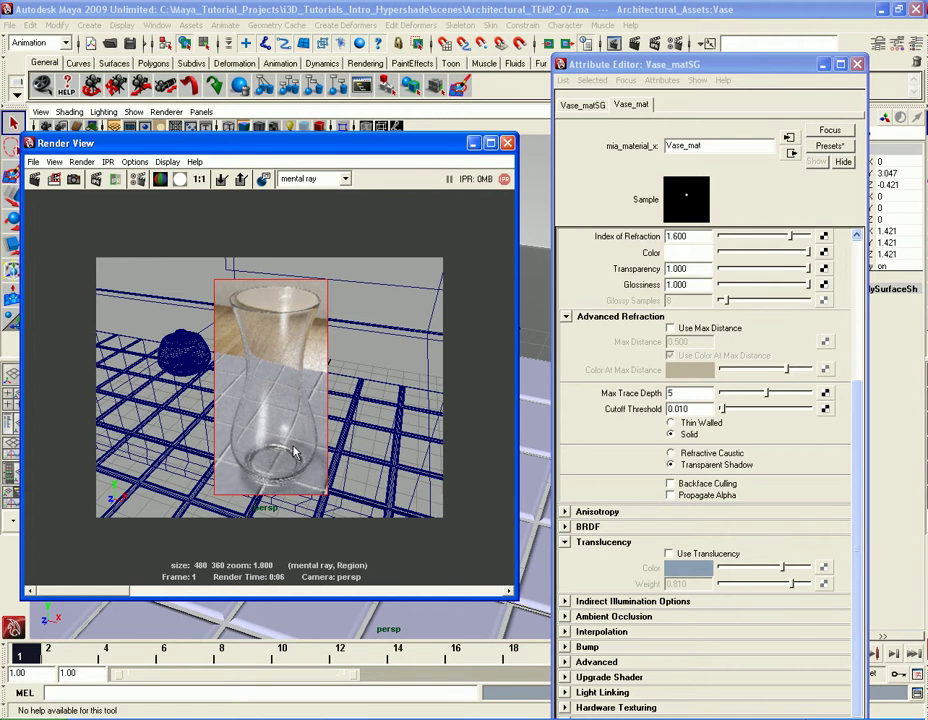
mouse_move(113, 592)
left_mouse_down()
mouse_move(224, 598)
mouse_move(113, 595)
left_mouse_up()
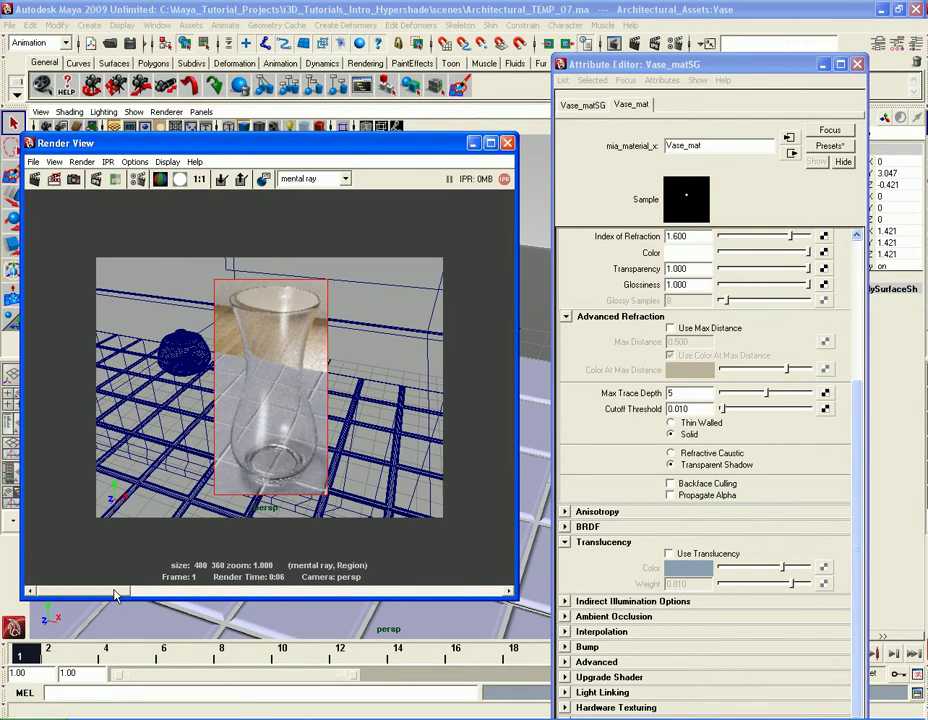
left_click_drag(113, 595, 191, 595)
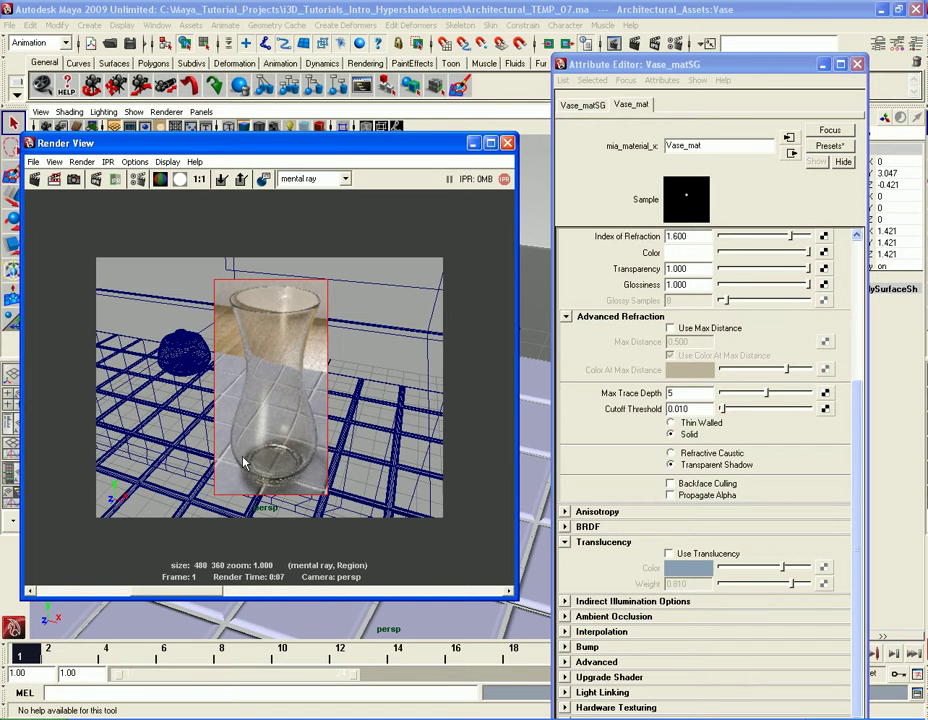
mouse_move(182, 594)
left_mouse_down()
mouse_move(104, 594)
mouse_move(182, 596)
left_mouse_up()
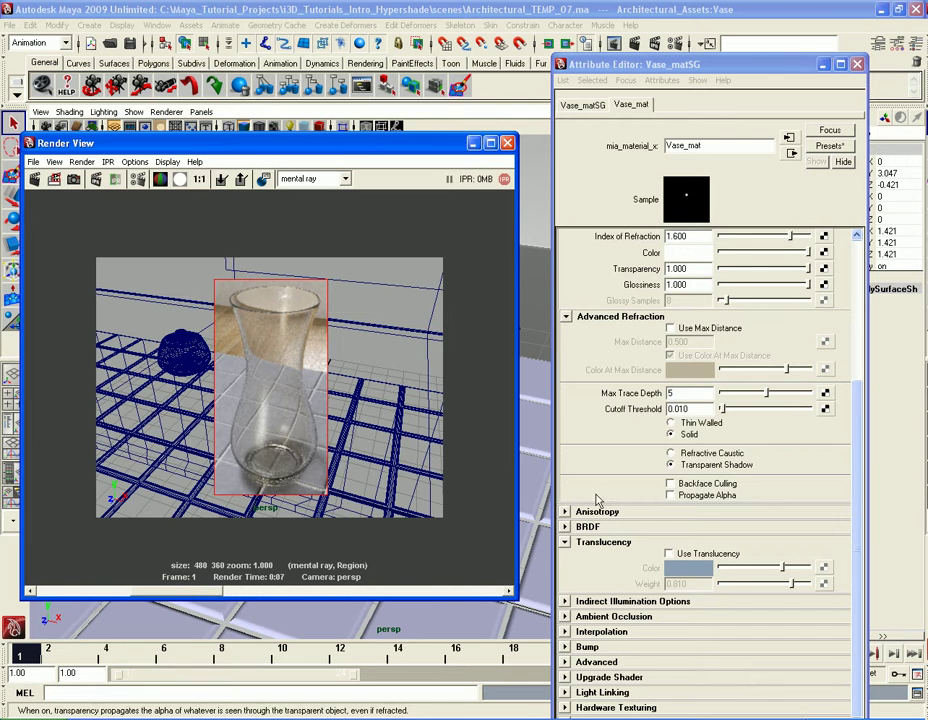
left_click(529, 487)
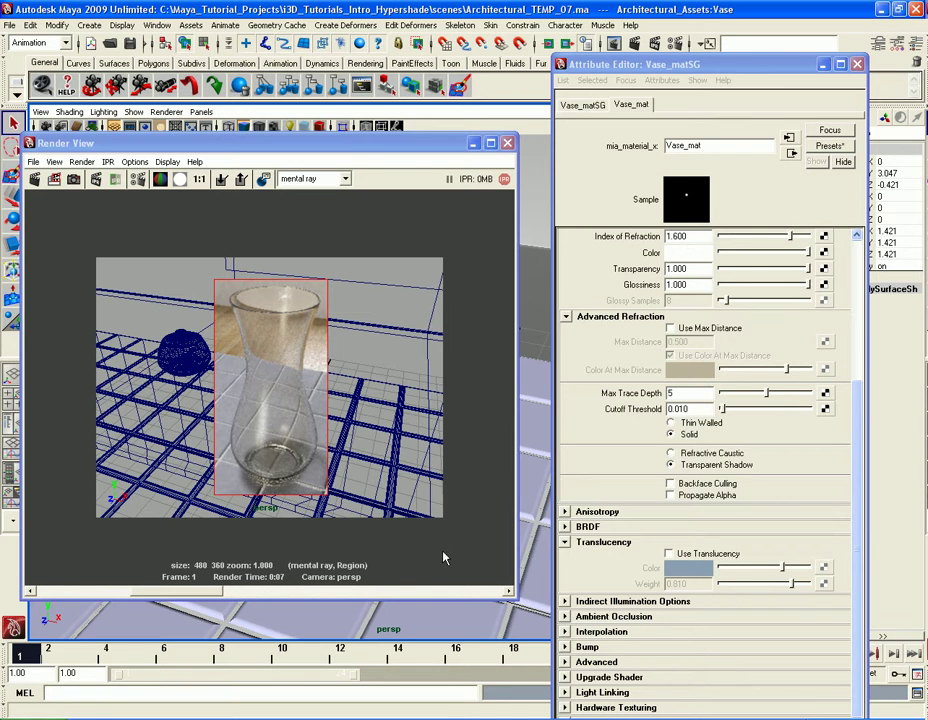
left_click(670, 328)
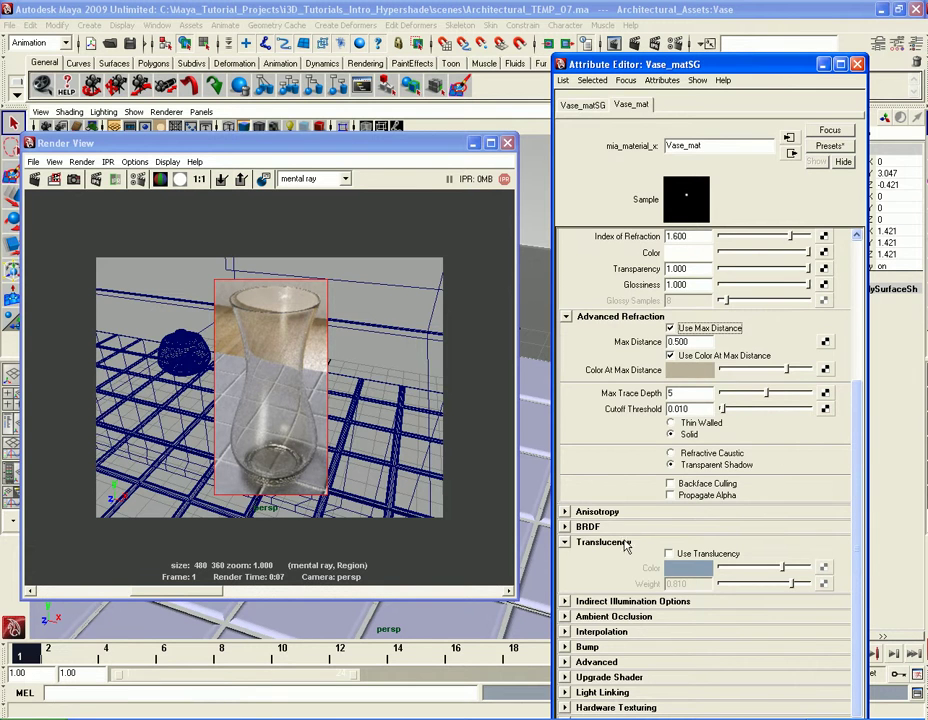
- Collapse the vase material's Translucency, Reflection and Diffuse sections, and close the Attribute Editor and Render View
left_click(572, 542)
scroll(617, 479, "up", 3)
left_click(598, 312)
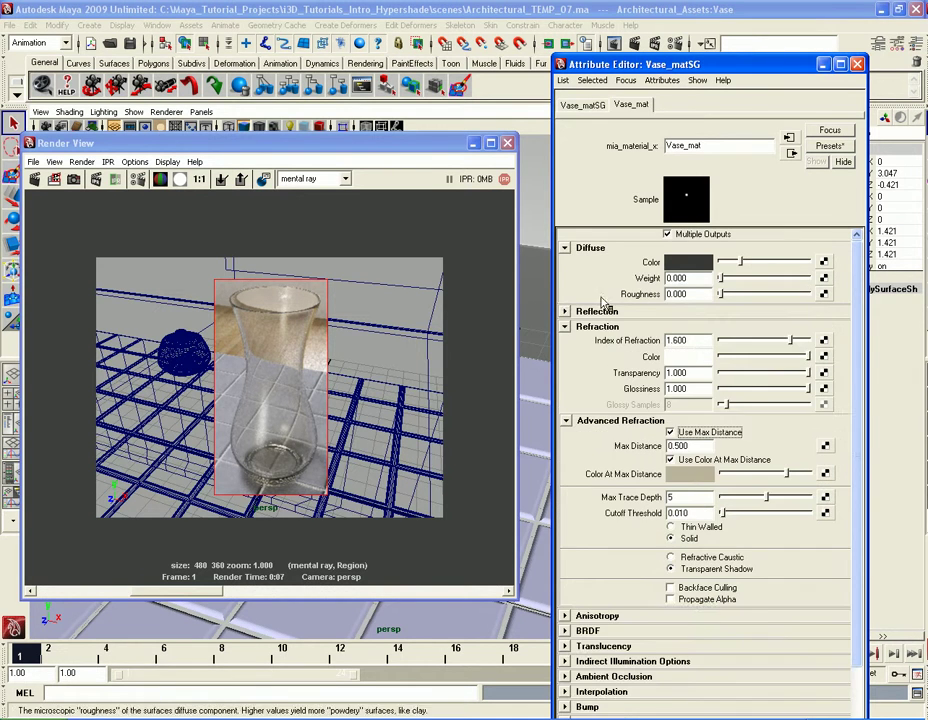
left_click(598, 250)
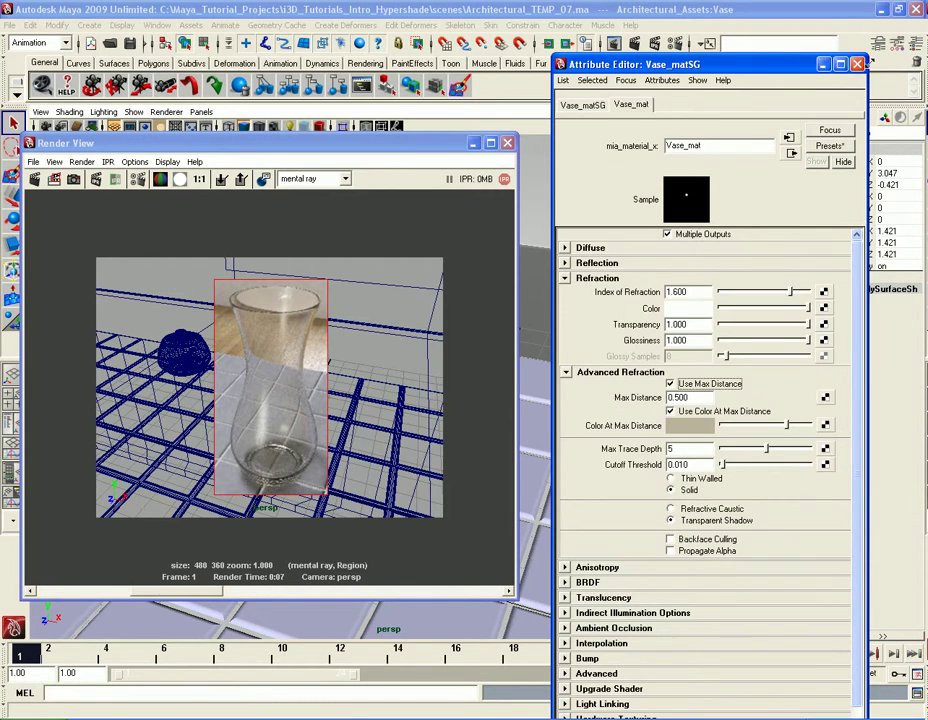
left_click(856, 63)
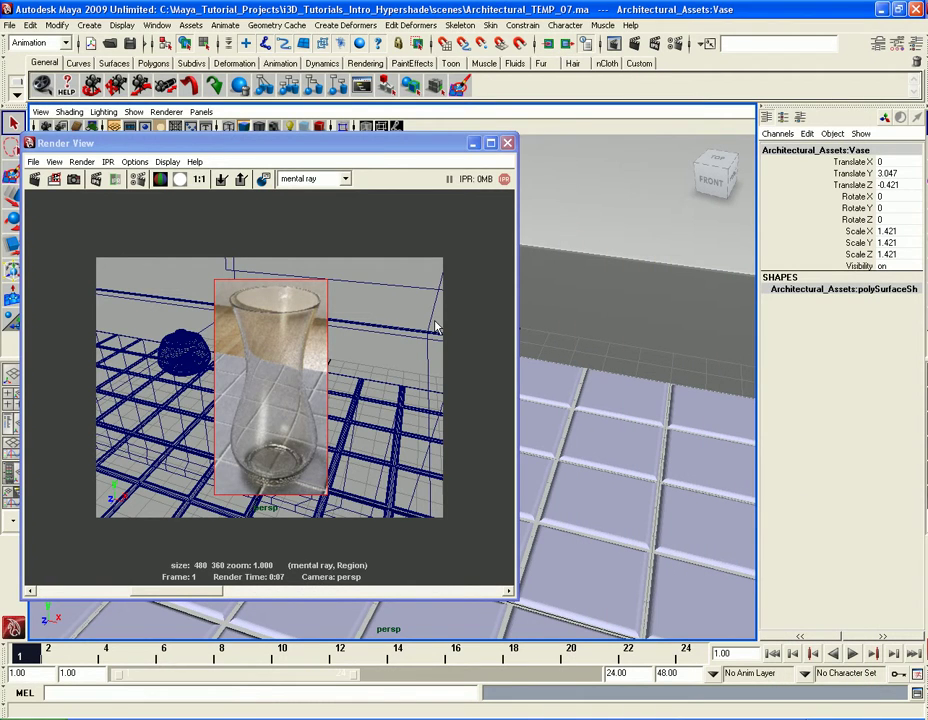
left_click(507, 143)
- Examine the bottle, wine glass, pot and vase on the tiled counter and select the wine inside the glass
middle_click_drag(367, 445, 528, 487, "alt")
right_click_drag(528, 487, 346, 472, "alt")
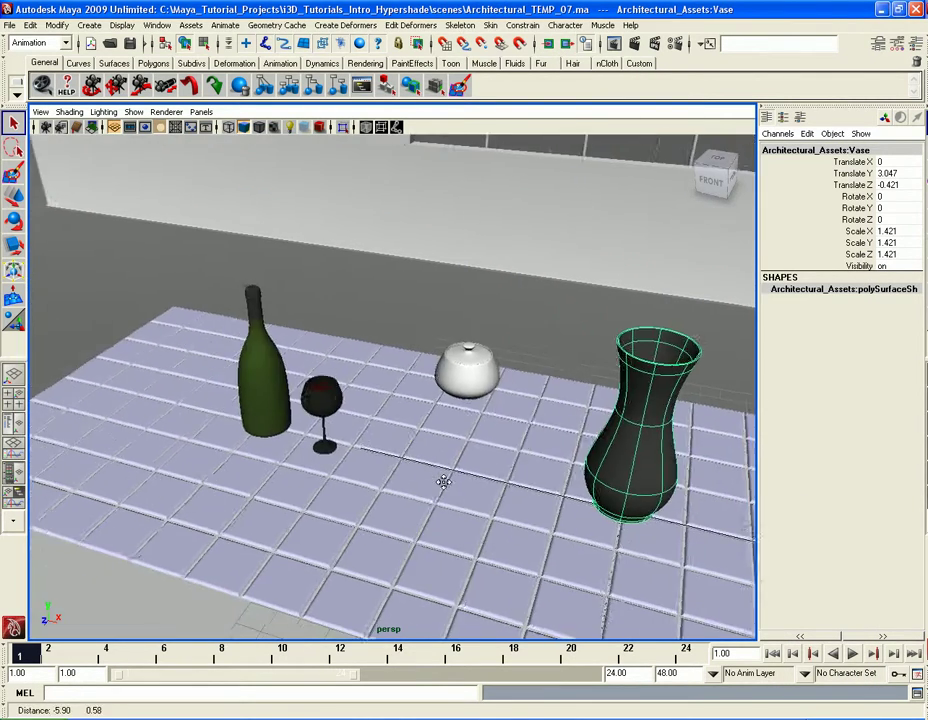
left_click_drag(346, 472, 440, 465, "alt")
right_click_drag(440, 465, 507, 458, "alt")
left_click_drag(507, 458, 536, 445, "alt")
right_click_drag(536, 445, 535, 432, "alt")
mouse_move(215, 397)
left_mouse_down("alt")
mouse_move(235, 410)
mouse_move(210, 402)
left_mouse_up("alt")
left_click(206, 400)
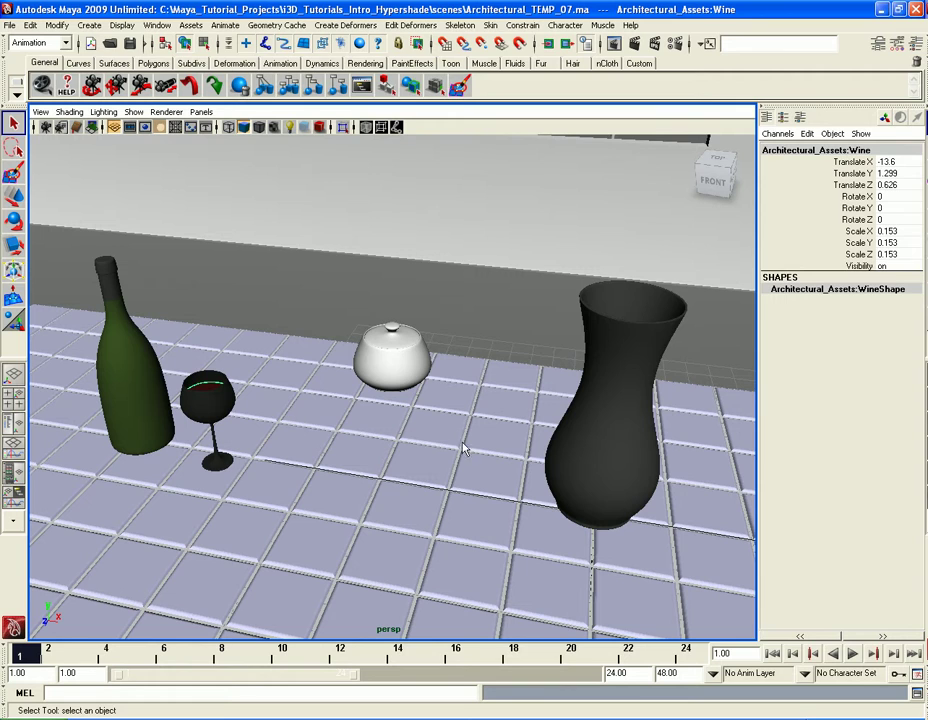
- Select the vase and examine it and the surrounding room from the side and from the front
left_click(553, 449)
left_click_drag(553, 449, 516, 462, "alt")
right_click_drag(516, 462, 534, 445, "alt")
left_click_drag(534, 445, 546, 444, "alt")
right_click_drag(546, 444, 532, 437, "alt")
left_click_drag(532, 437, 518, 445, "alt")
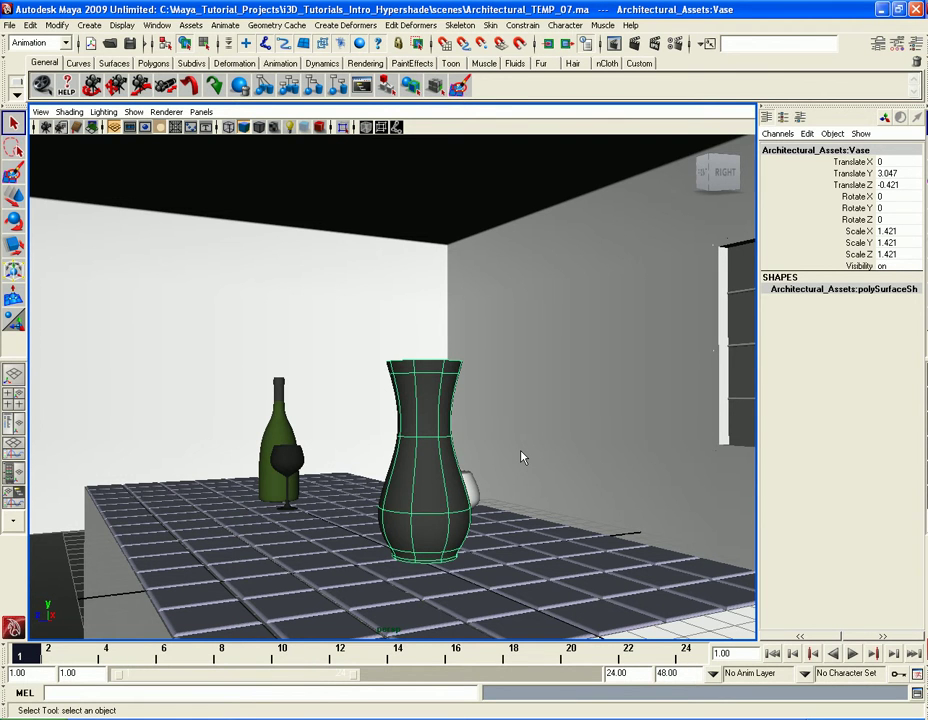
left_click_drag(521, 457, 538, 445, "alt")
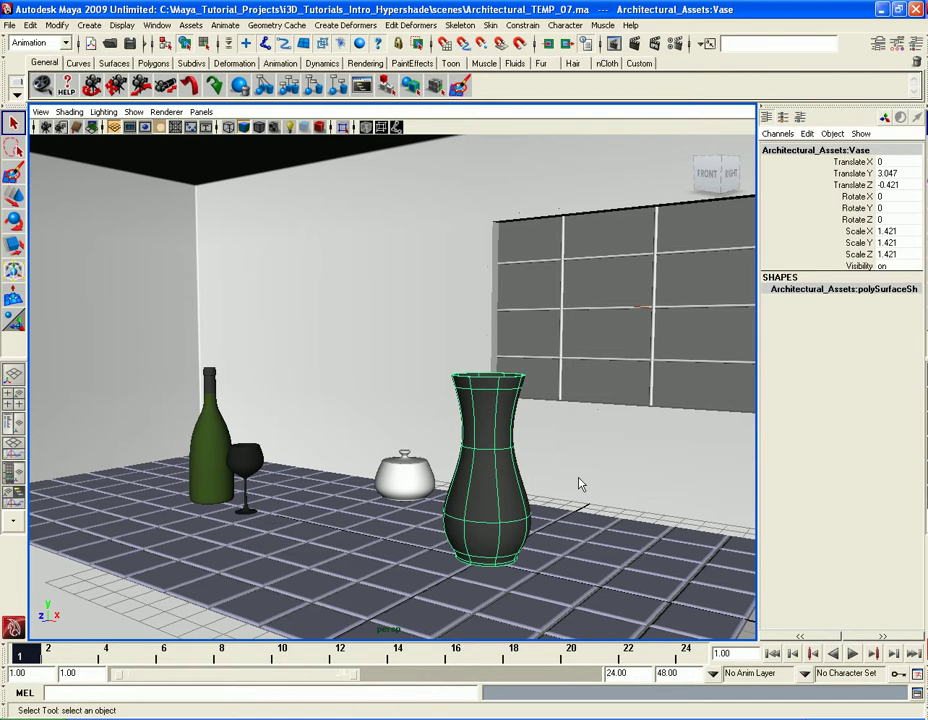